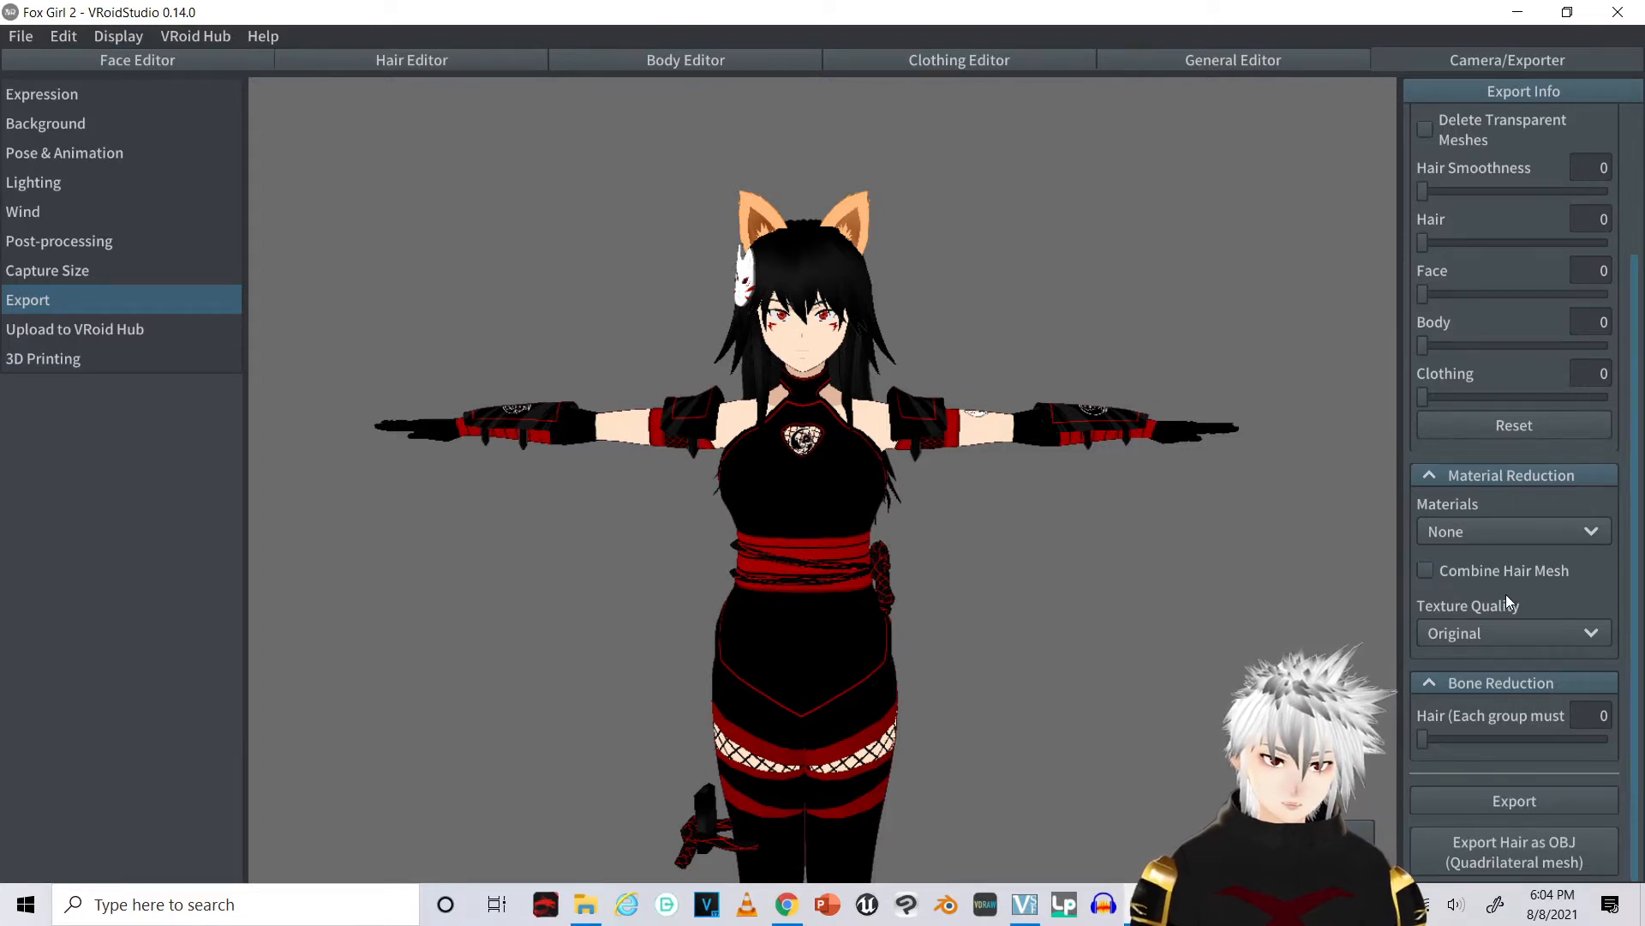
Review the VRM export settings for the fox girl model, including licence permissions, and close them without exporting
click(1507, 798)
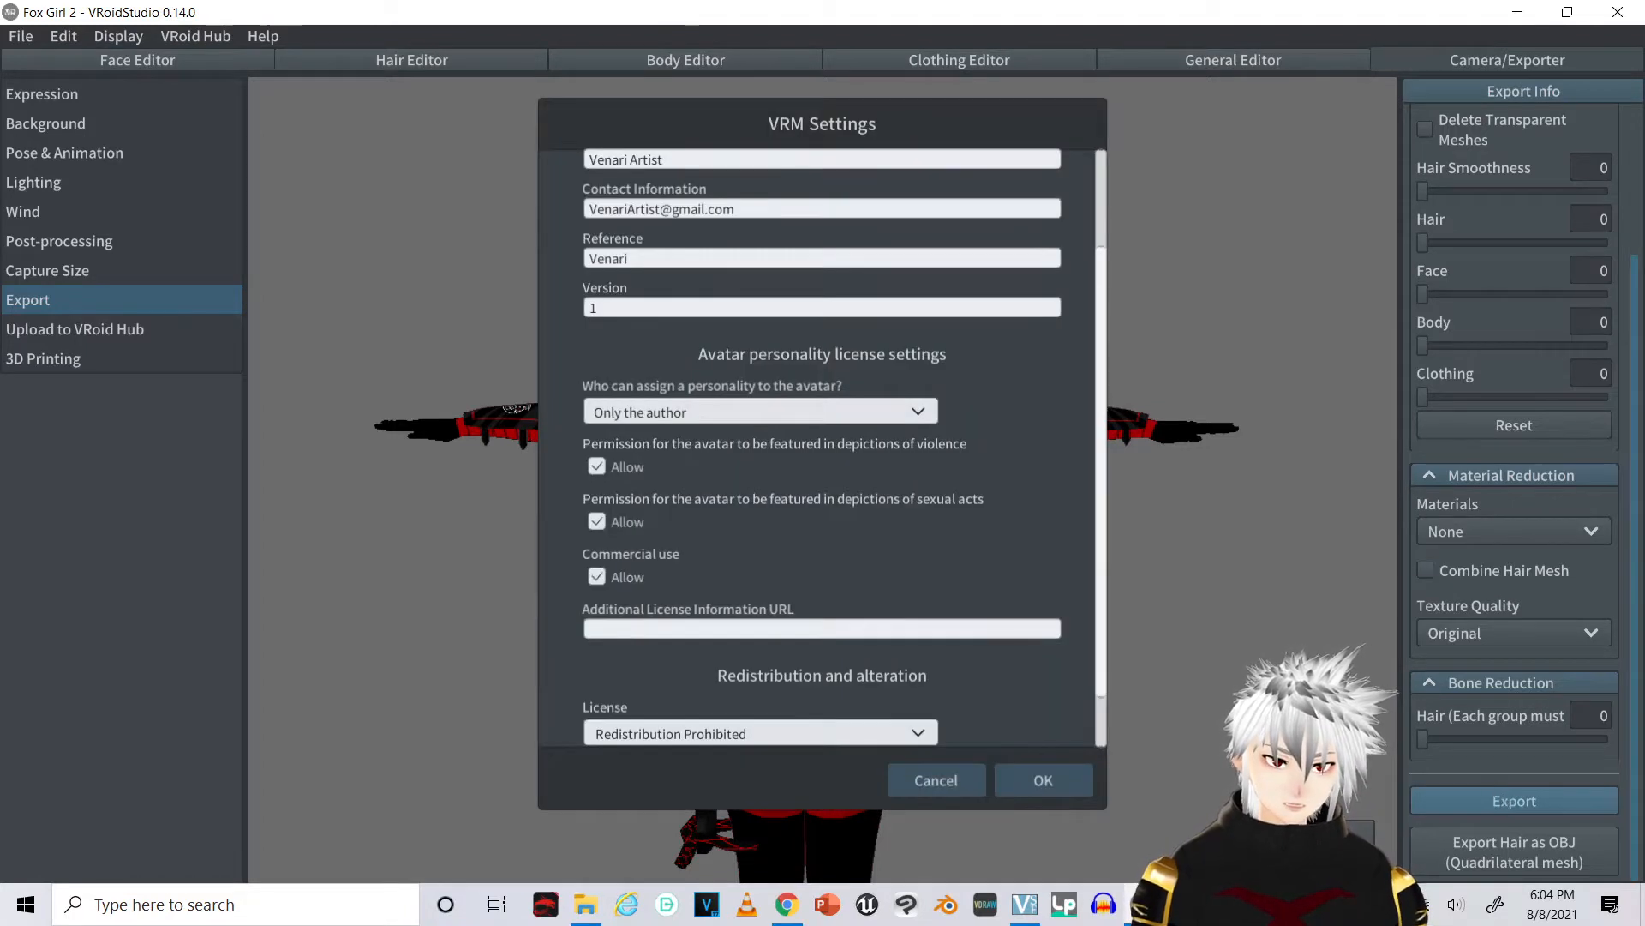
scroll(1050, 476, up, 1)
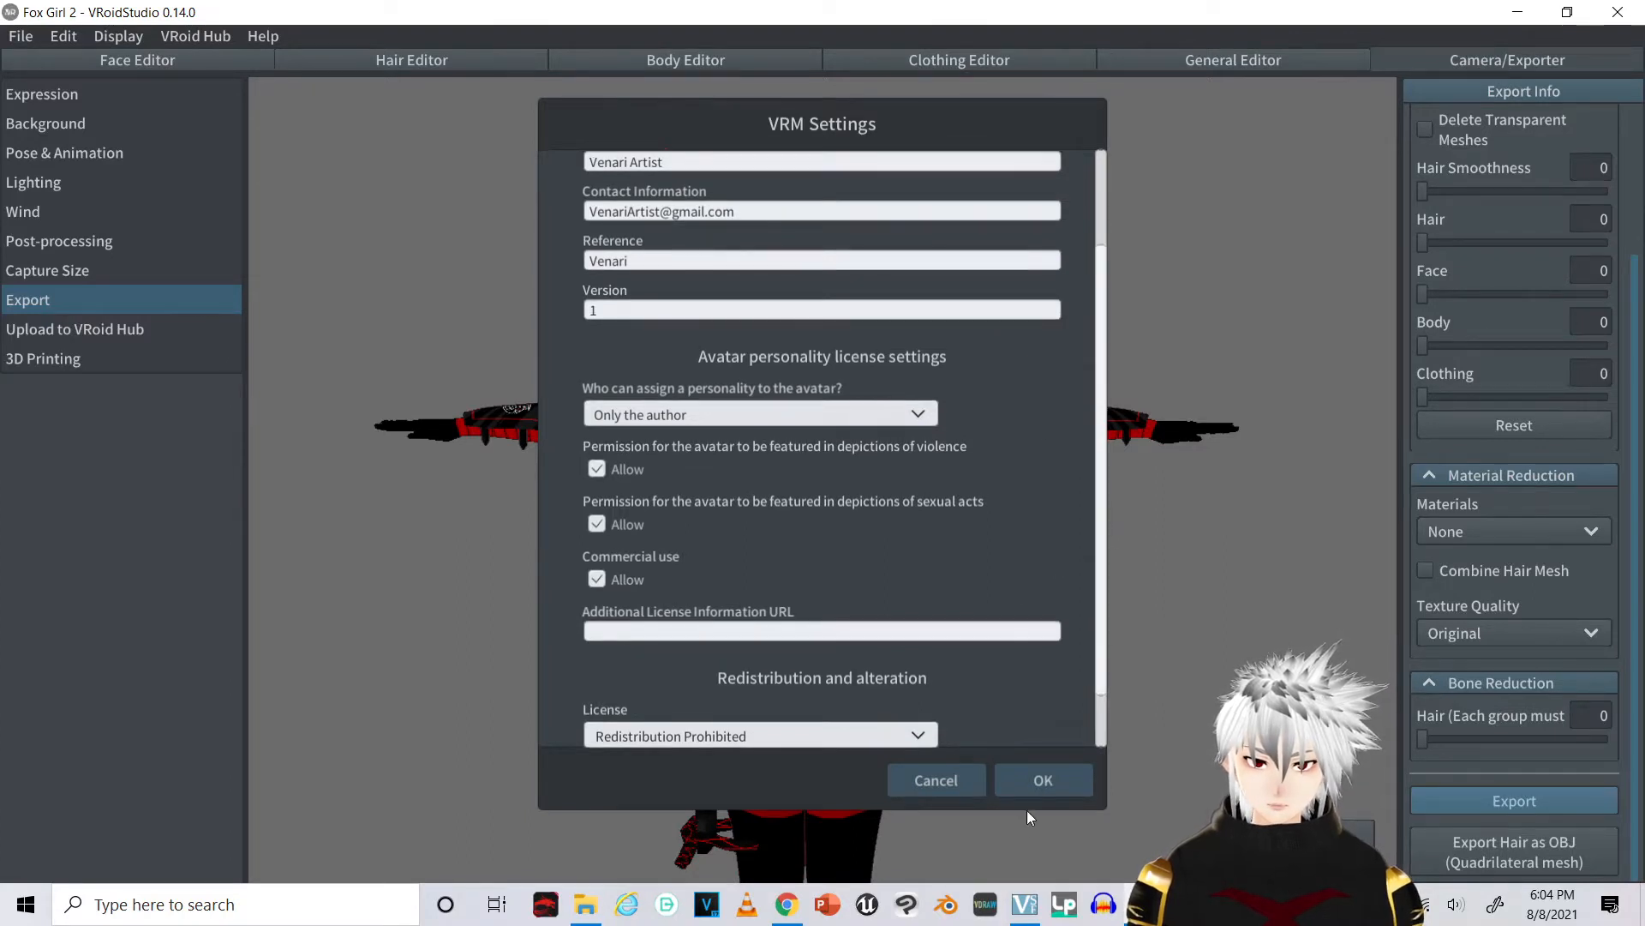
click(917, 782)
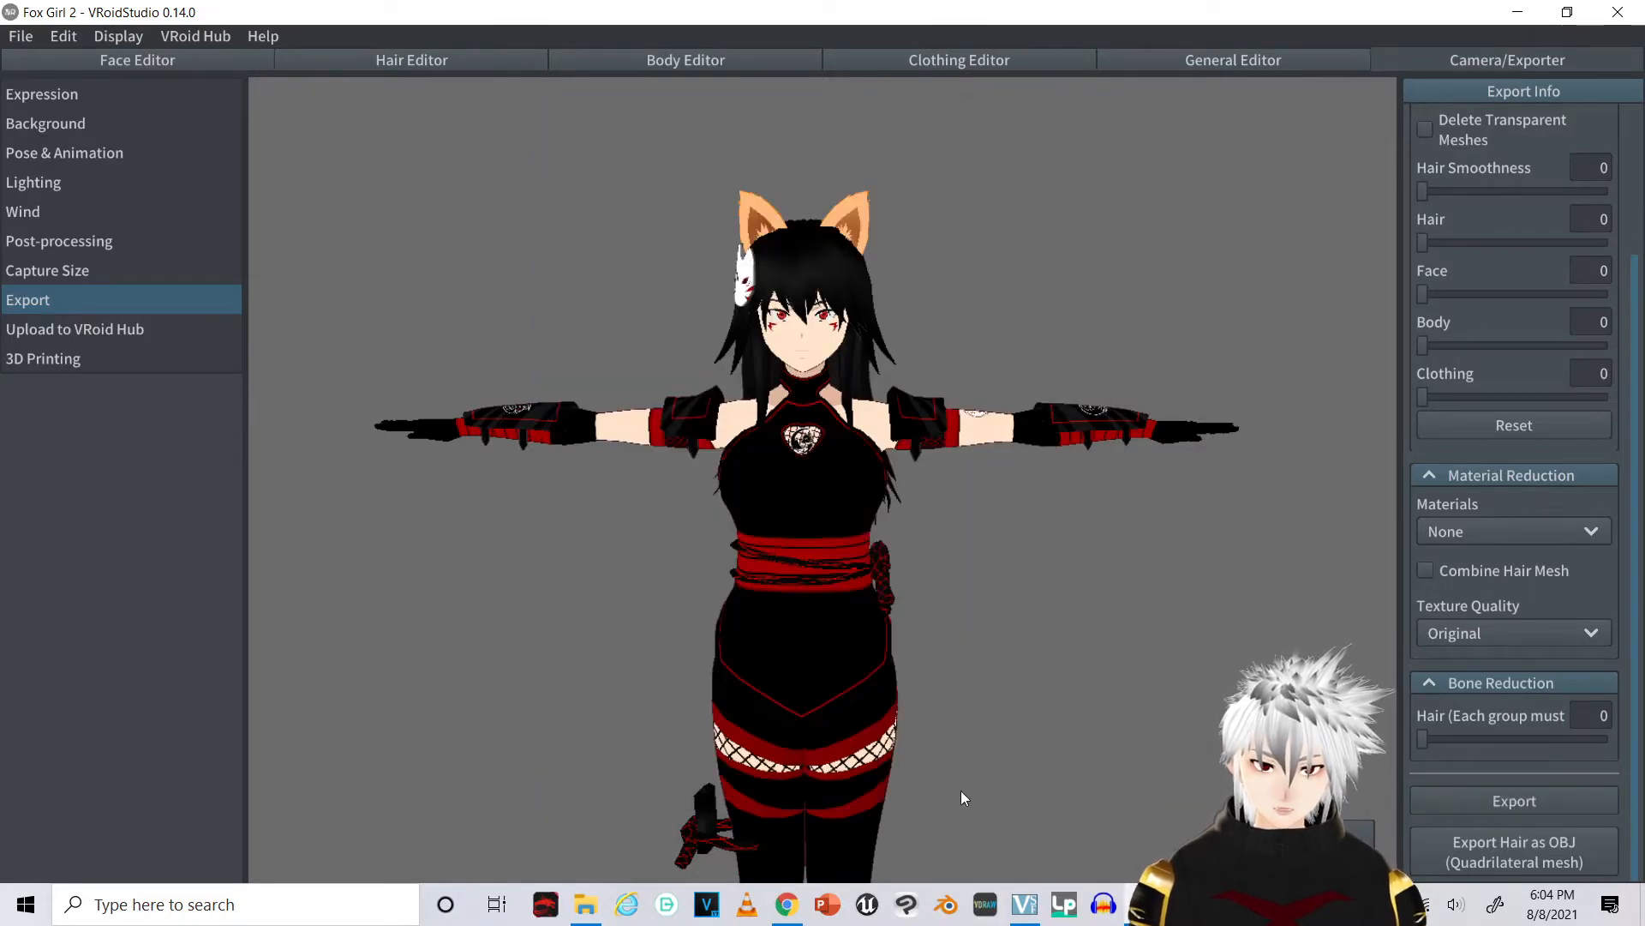
Switch to Chrome and examine the download options for Unity LTS Release 2019.4.9f1
click(786, 904)
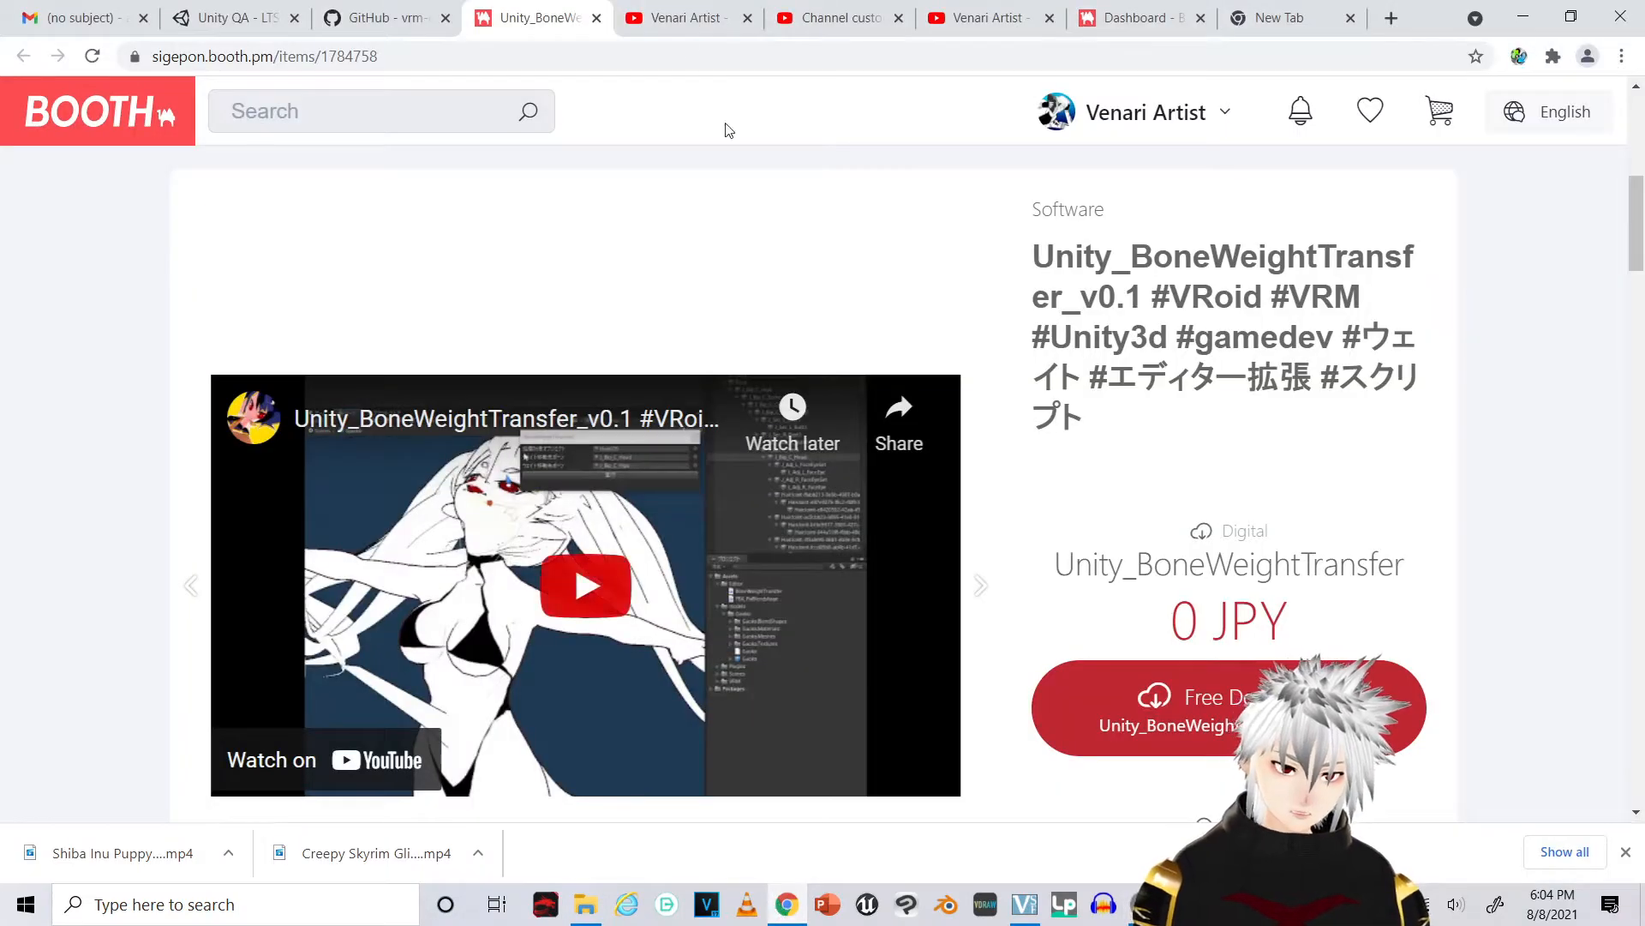
click(230, 16)
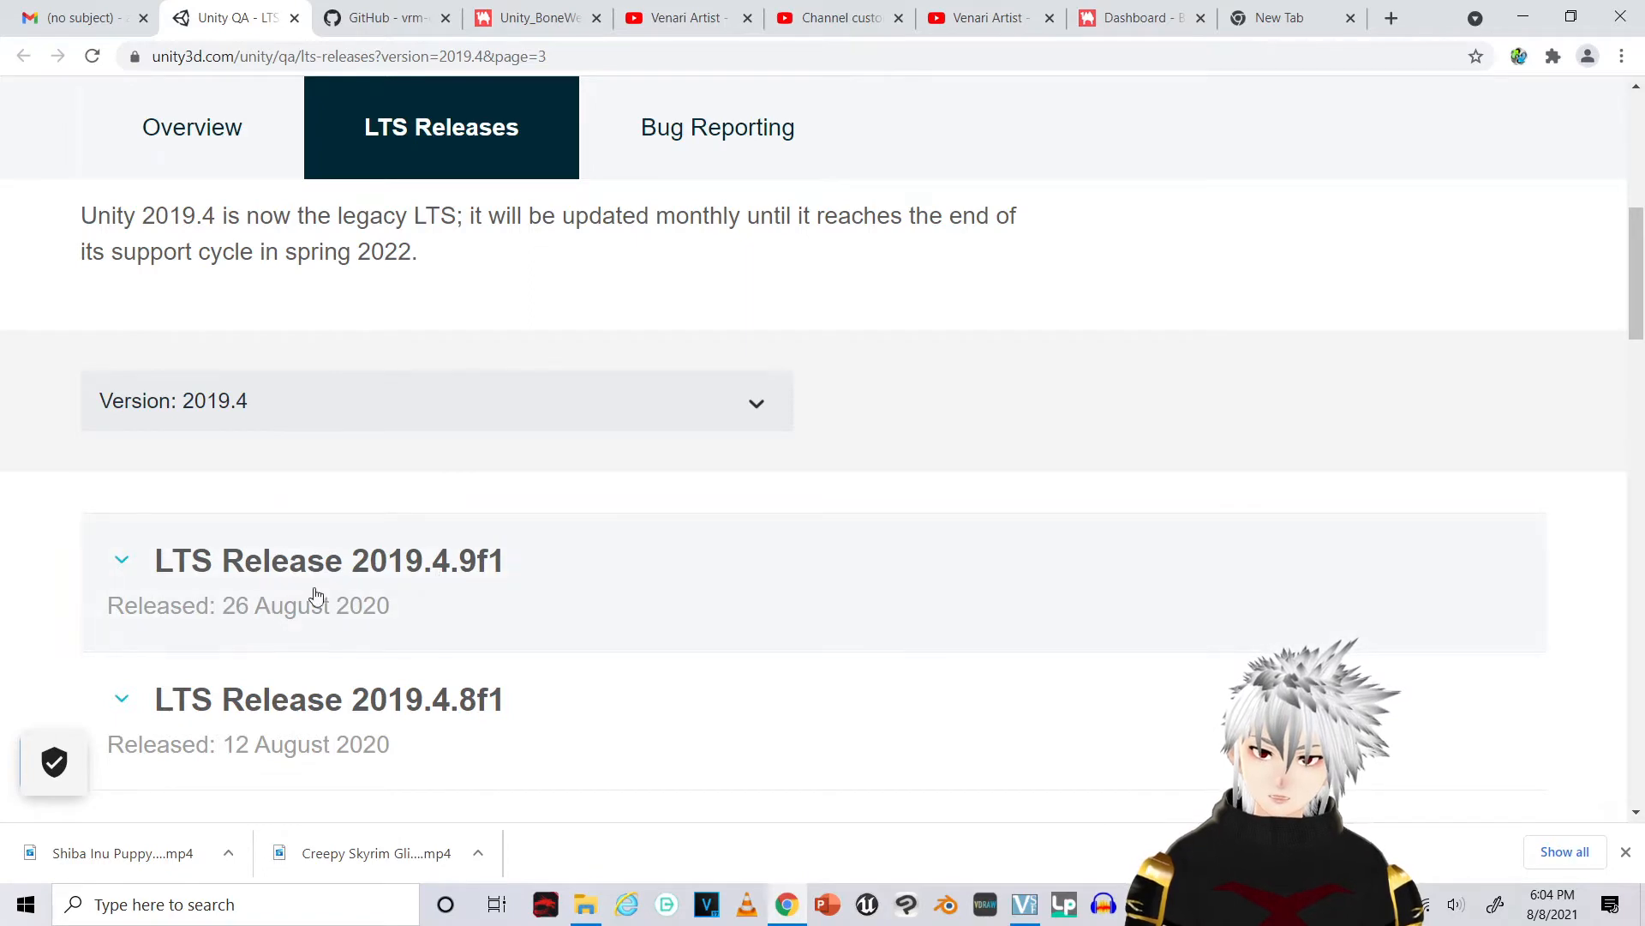
click(116, 561)
scroll(360, 595, down, 7)
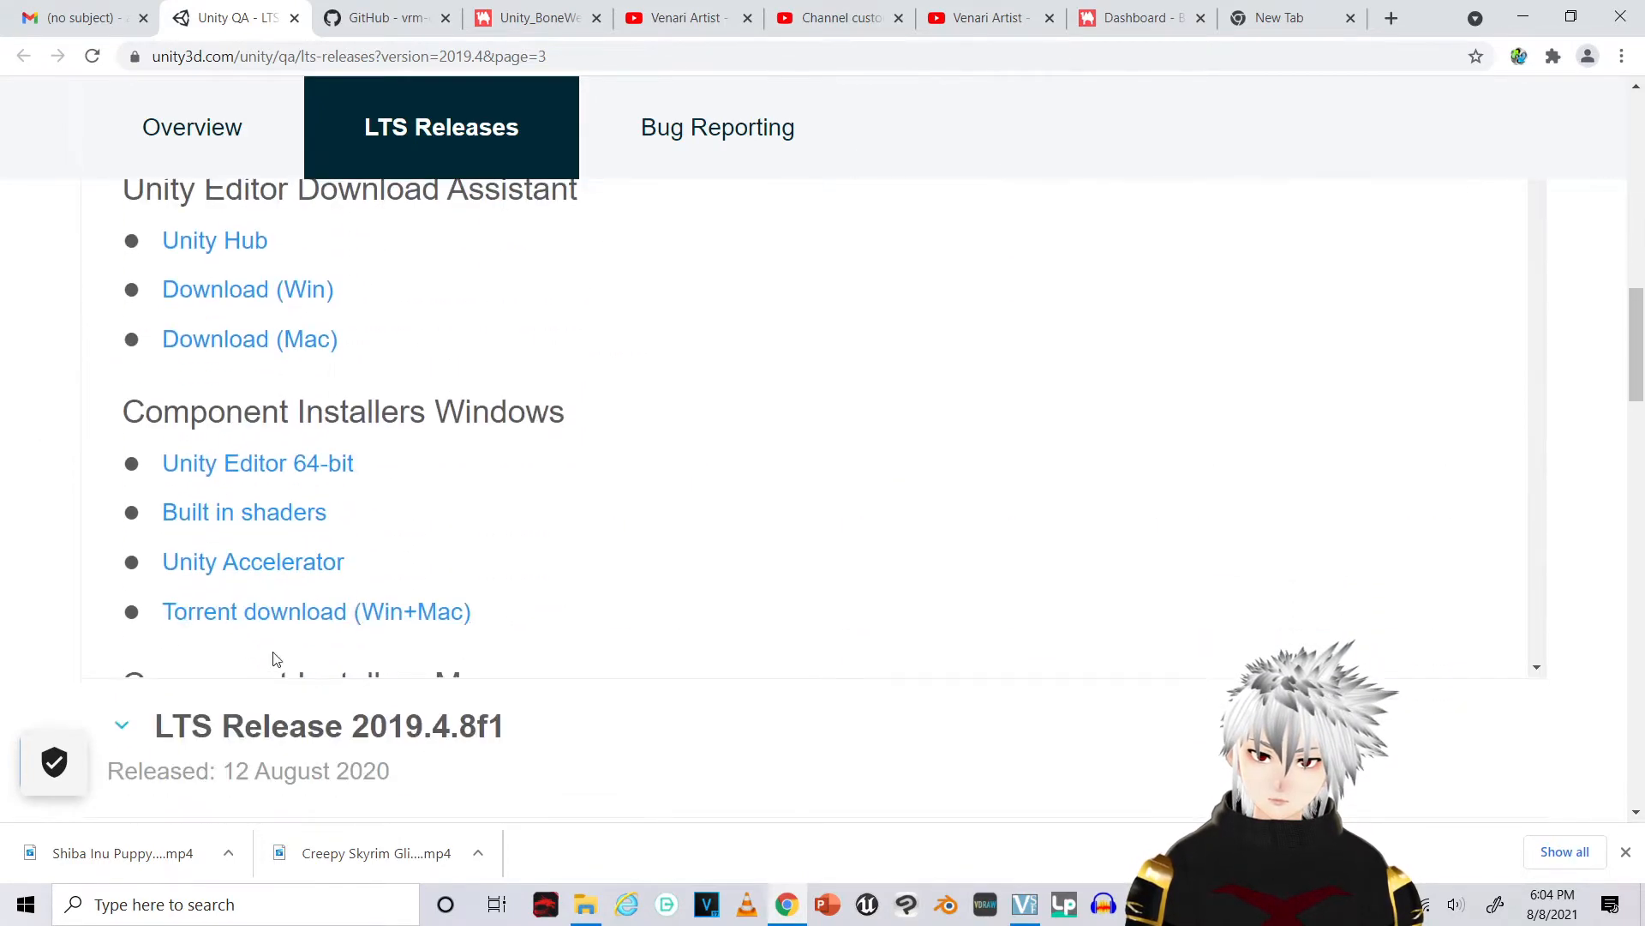
scroll(294, 336, up, 1)
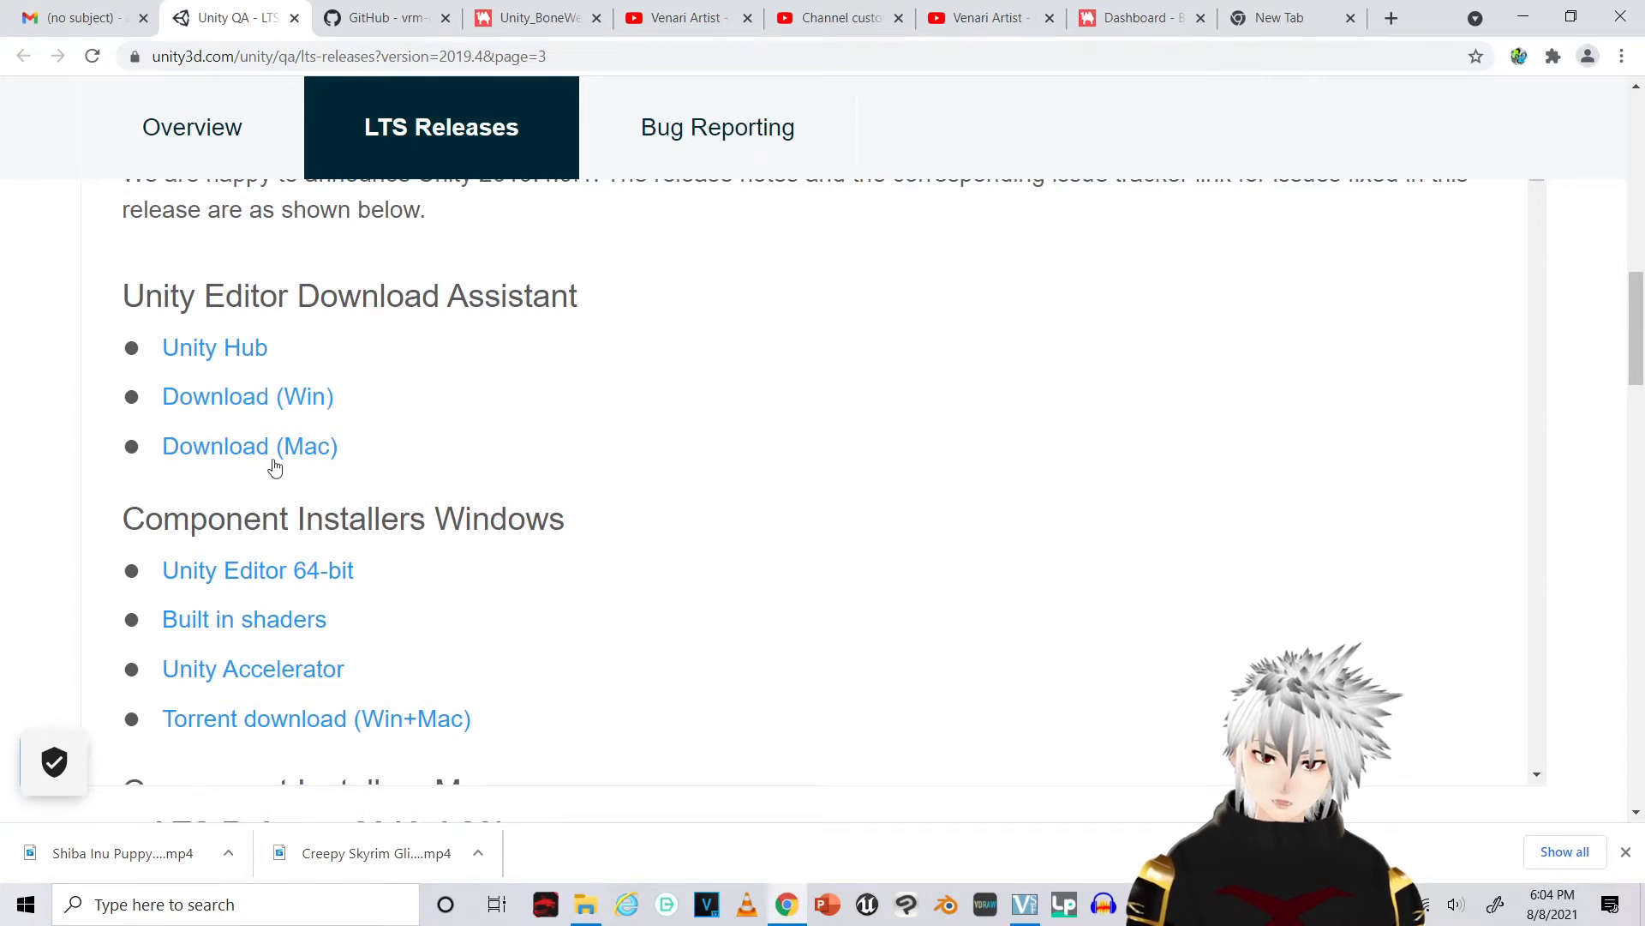
scroll(394, 520, up, 3)
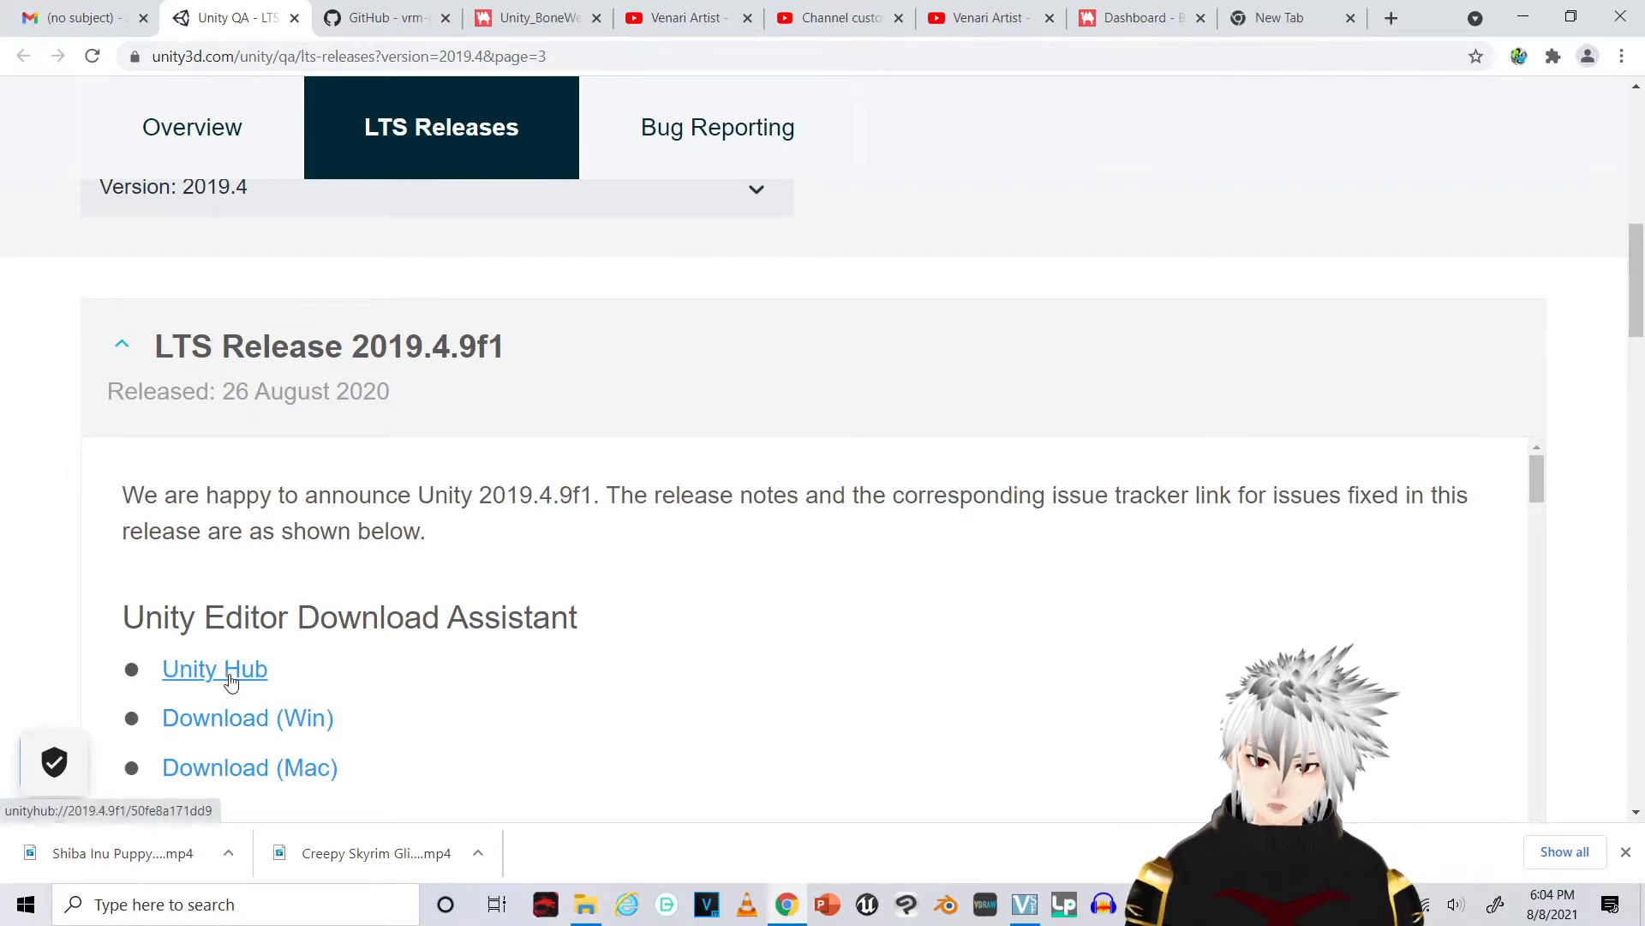
scroll(304, 457, up, 1)
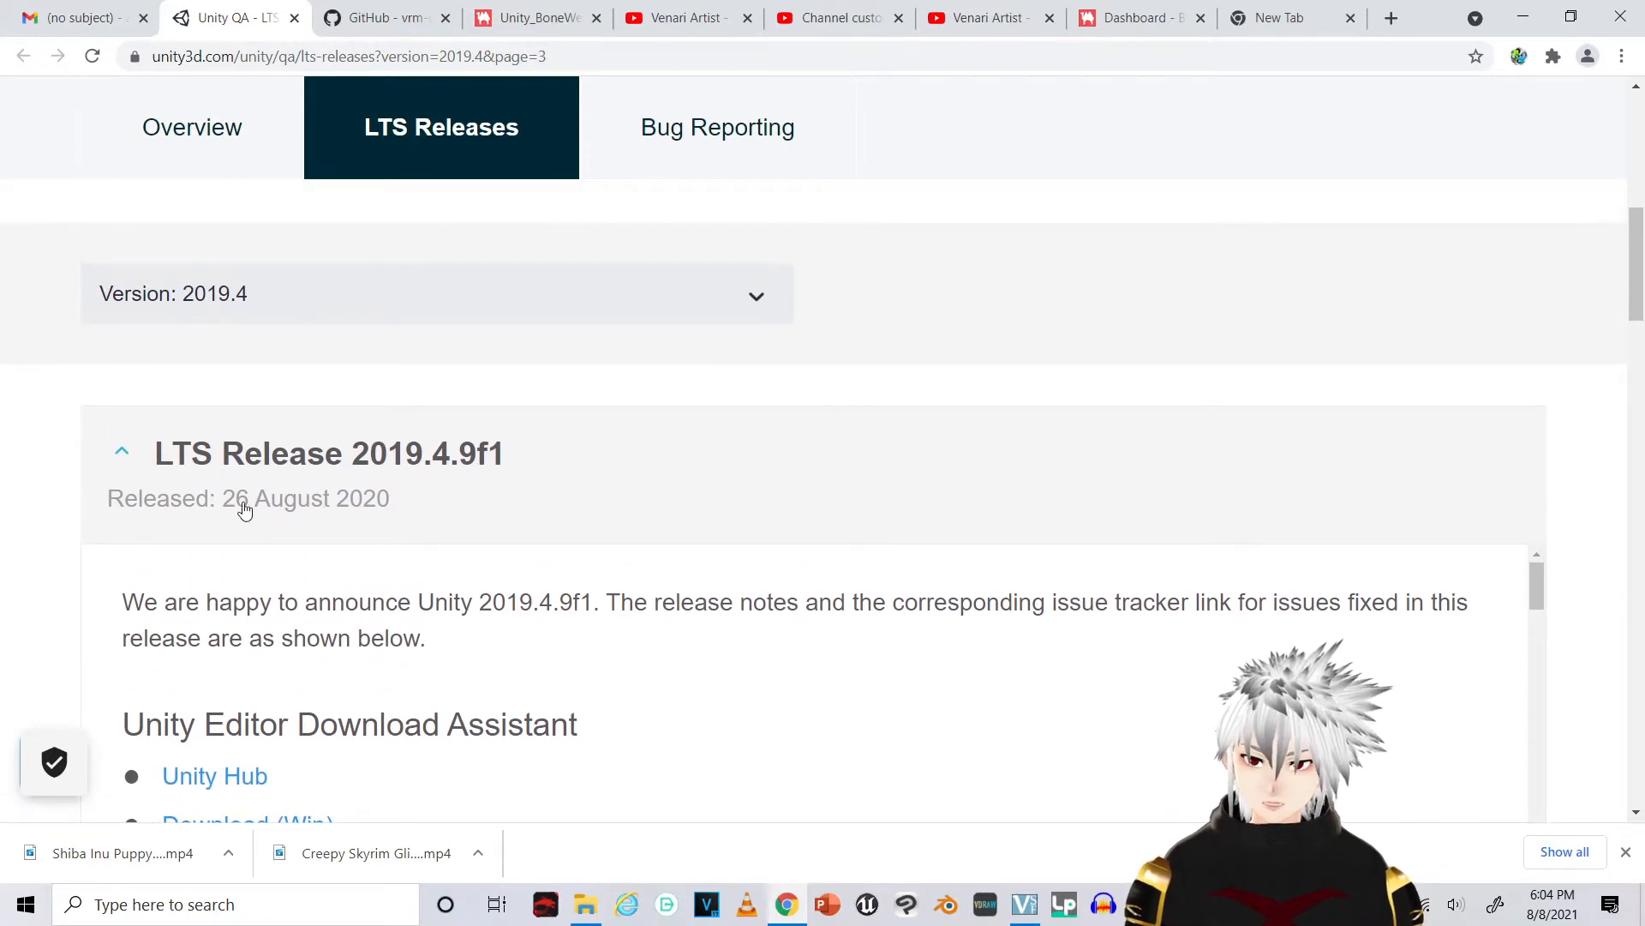
Look over the UniVRM GitHub repository and the download choices on the Unity_BoneWeightTransfer Booth page
click(408, 7)
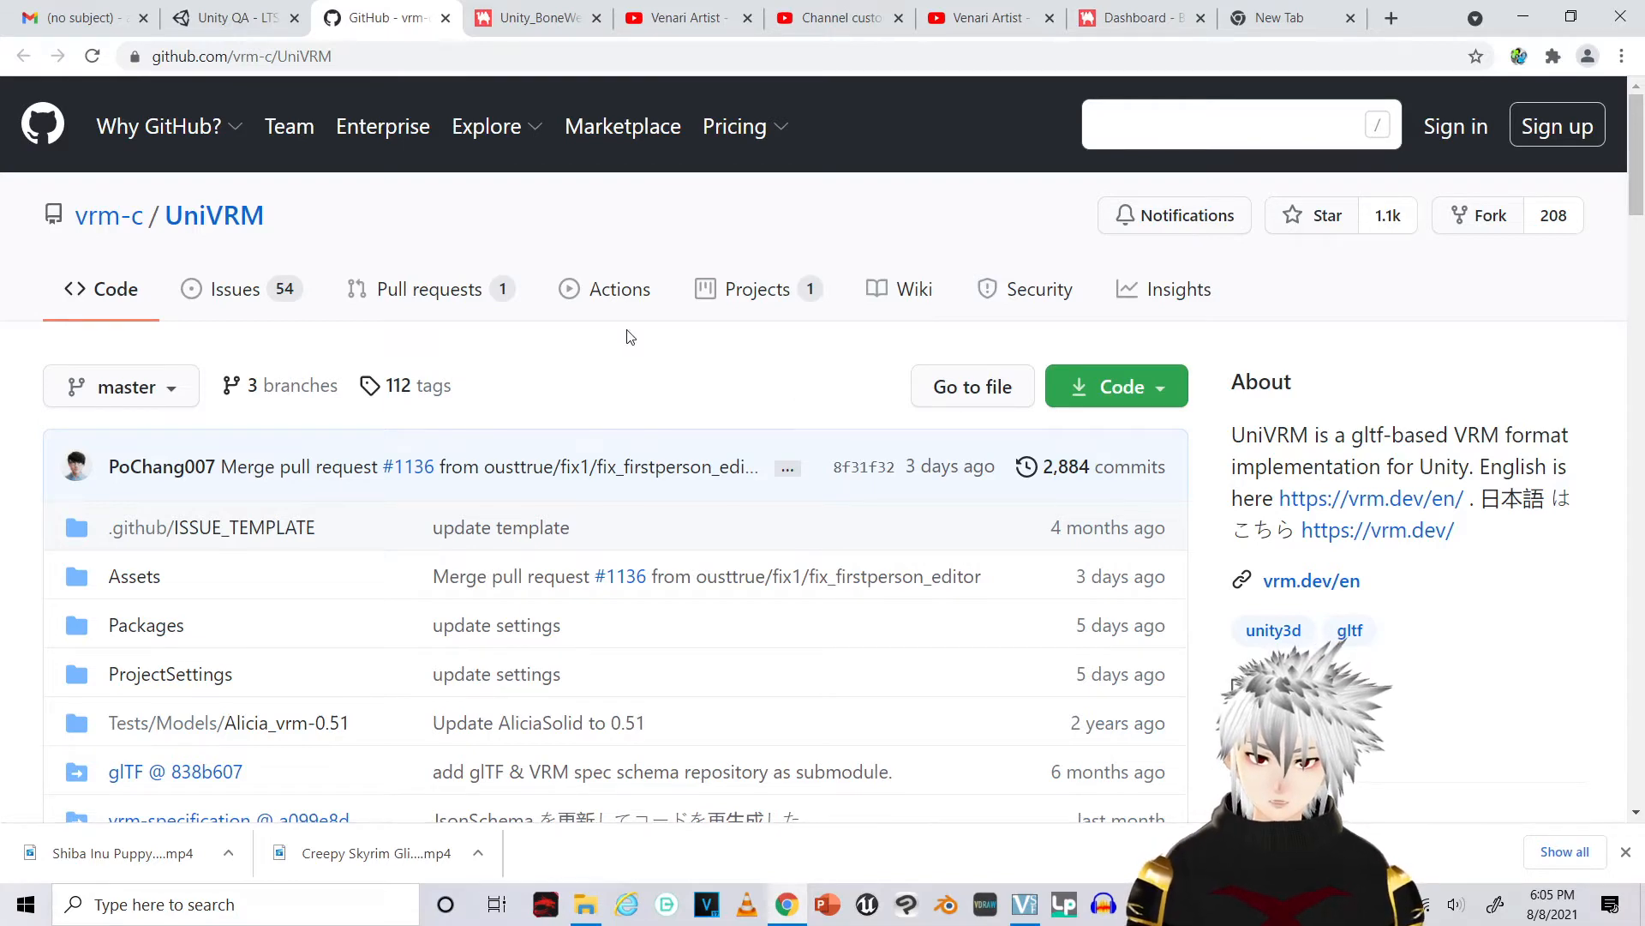
click(527, 16)
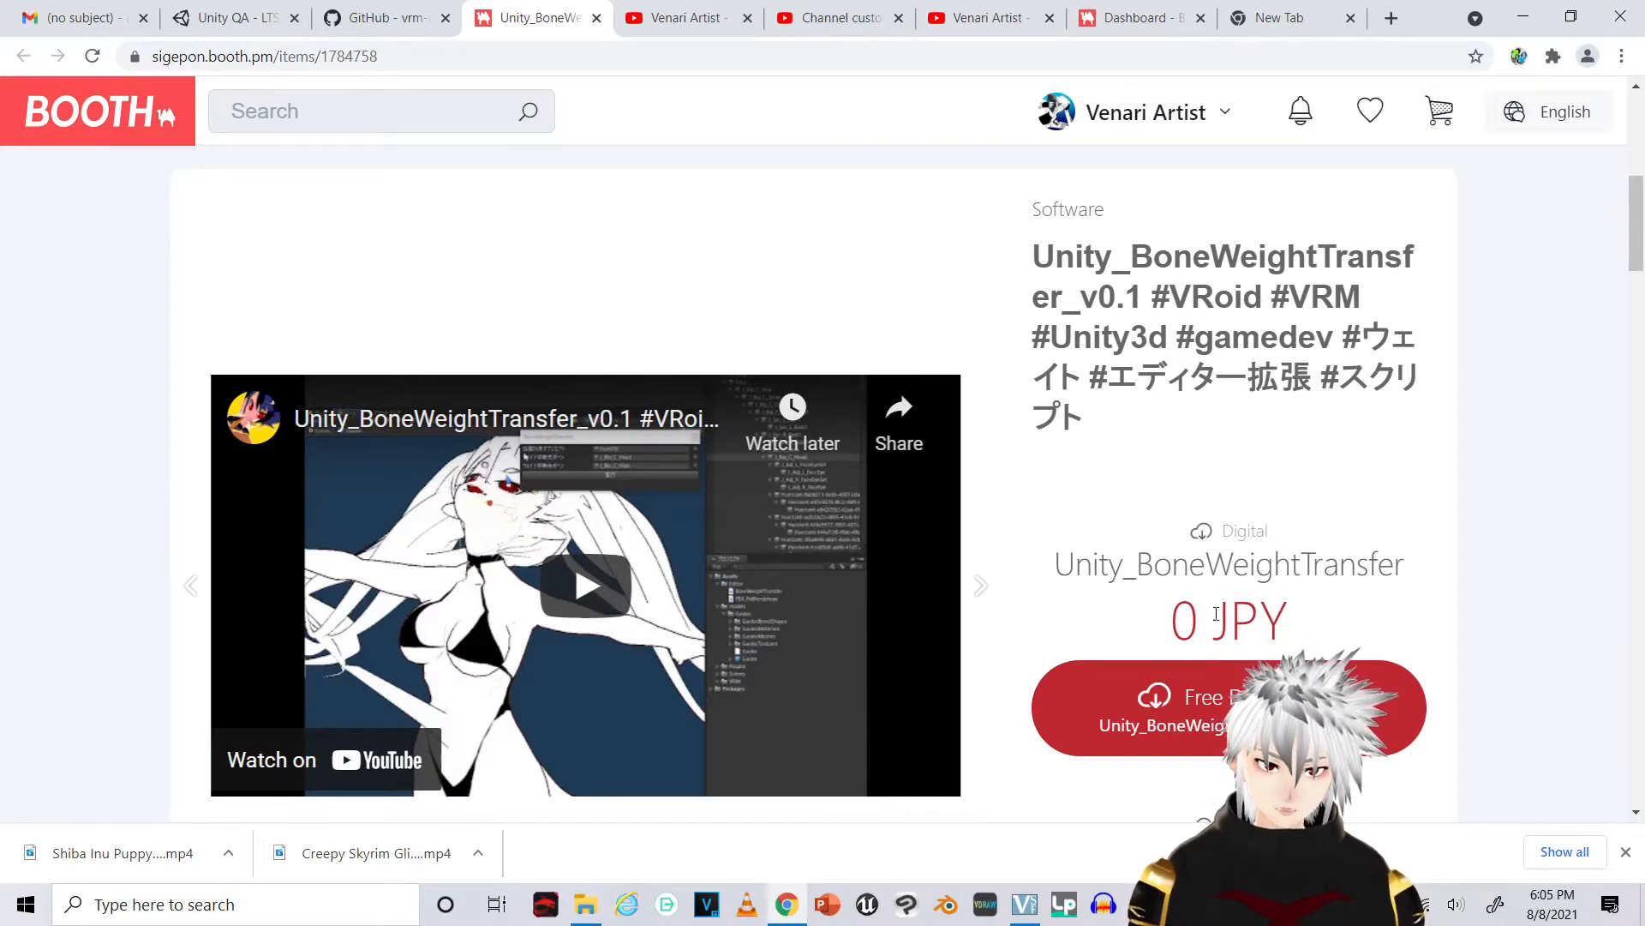
scroll(1266, 643, down, 3)
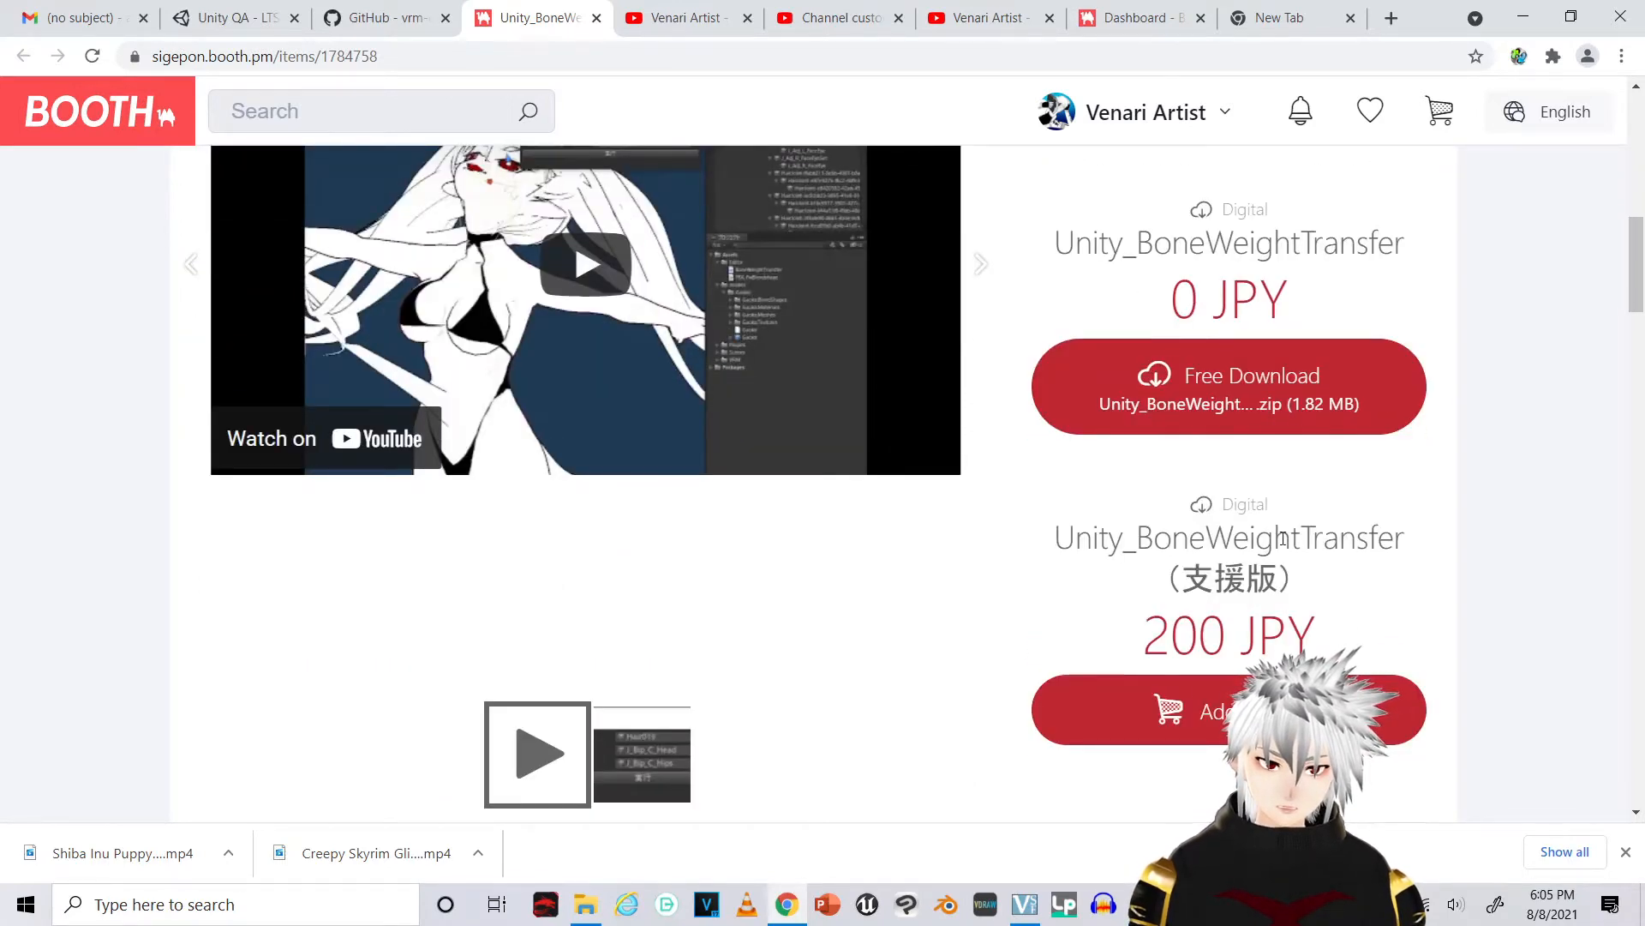
scroll(1270, 388, up, 3)
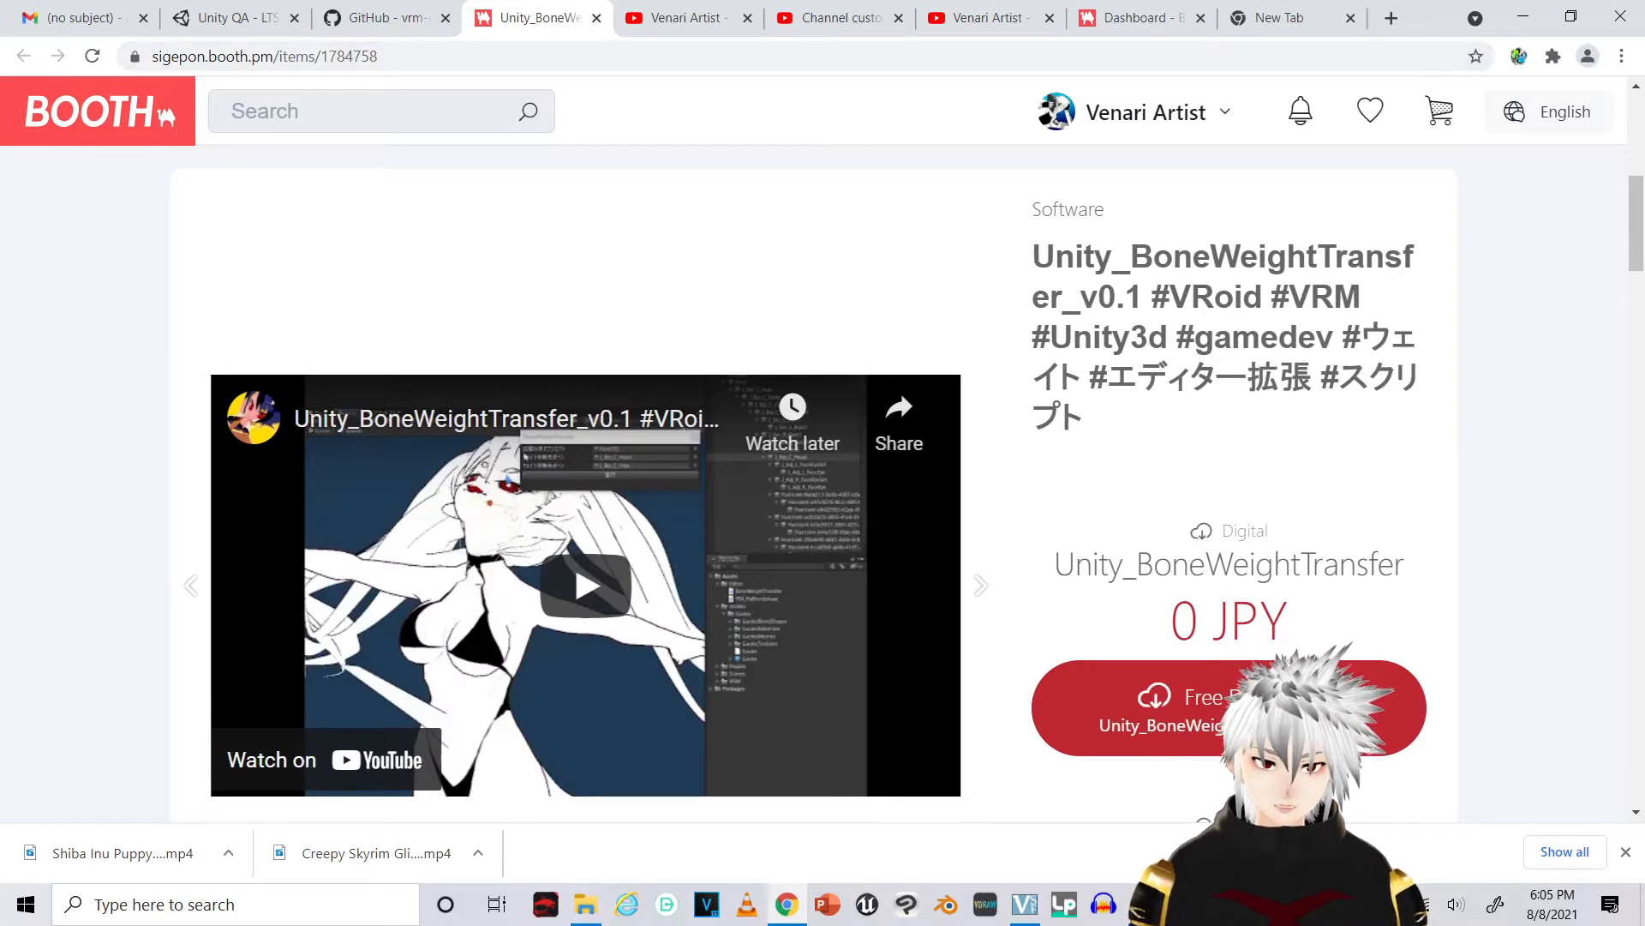
Switch to the Unity Hub project list
click(1144, 904)
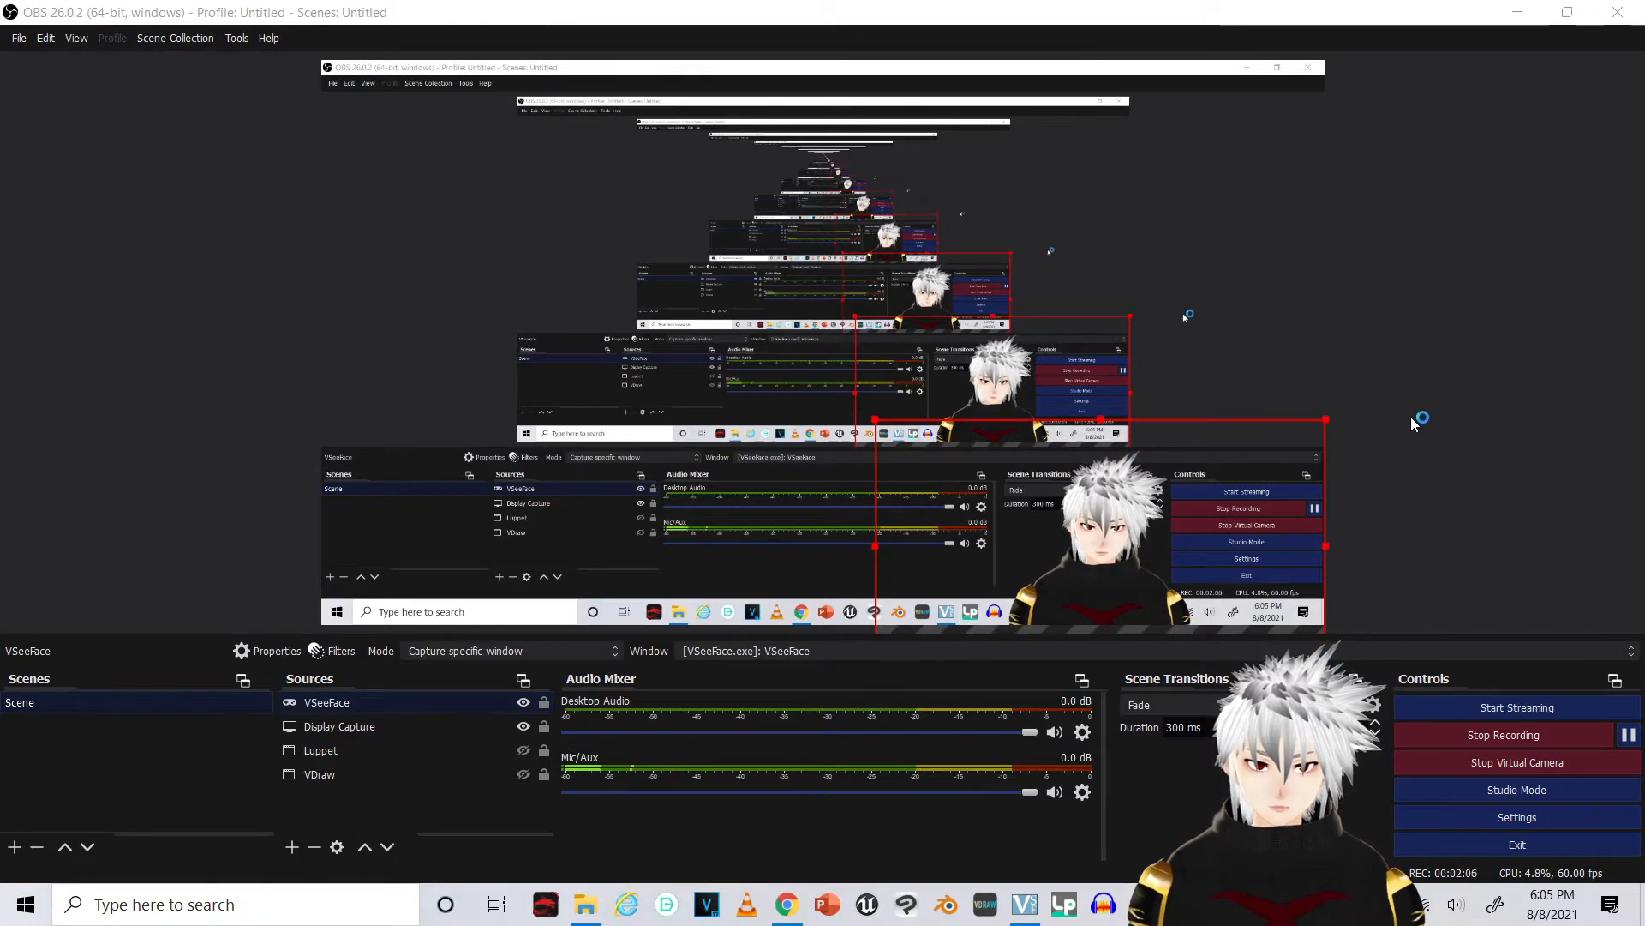
click(1516, 12)
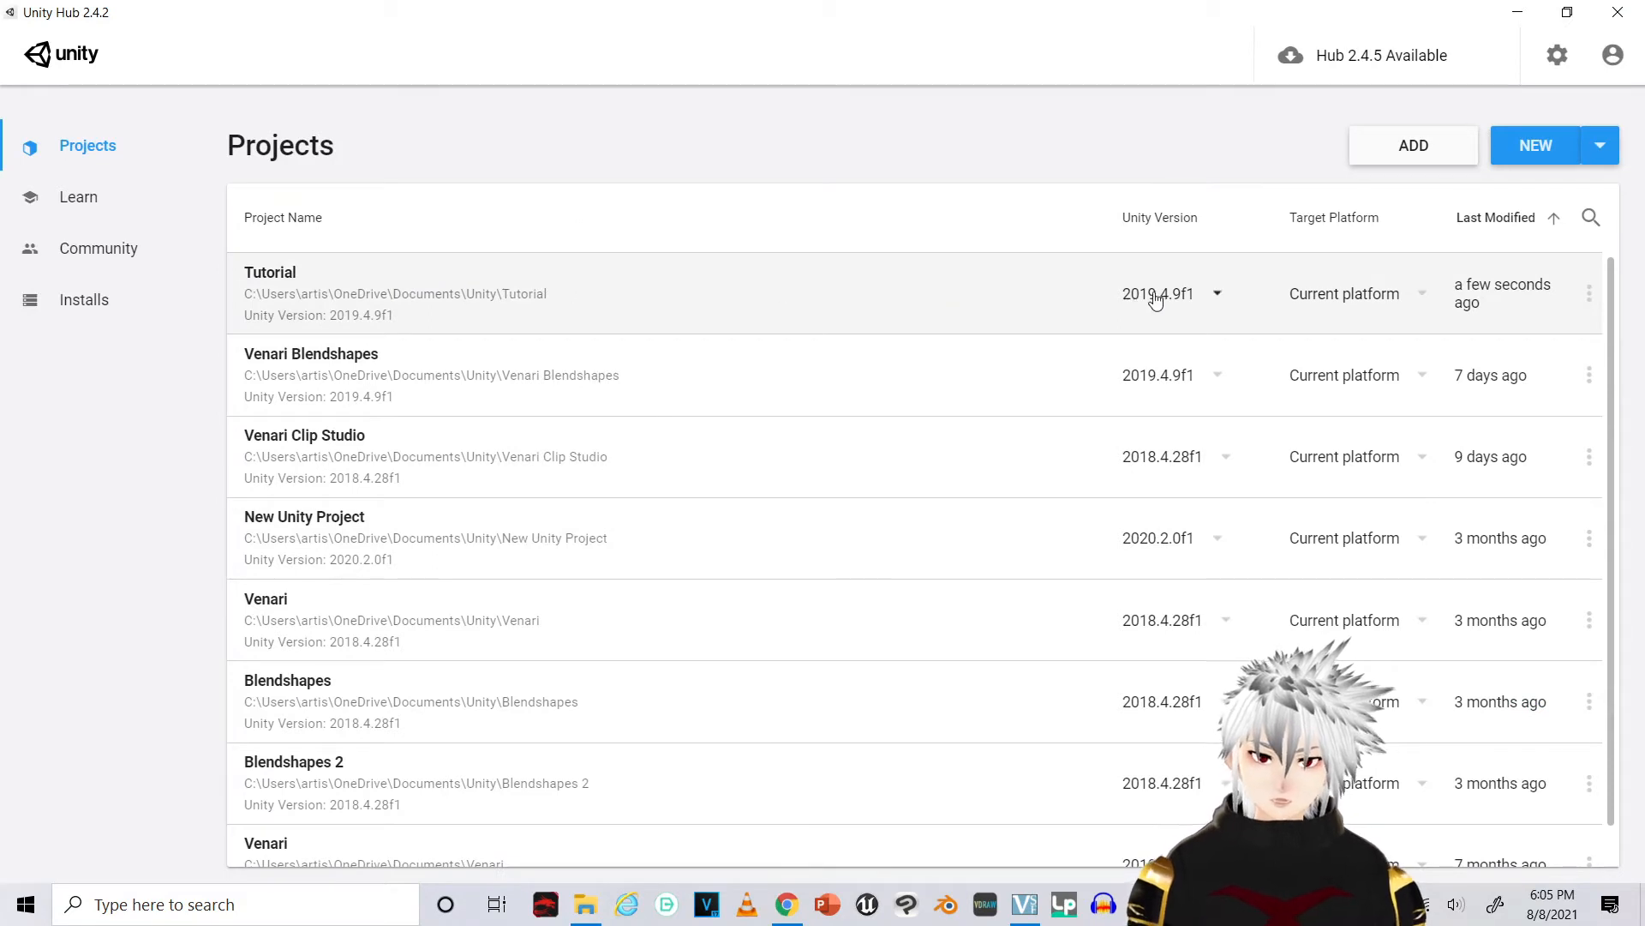
click(1598, 147)
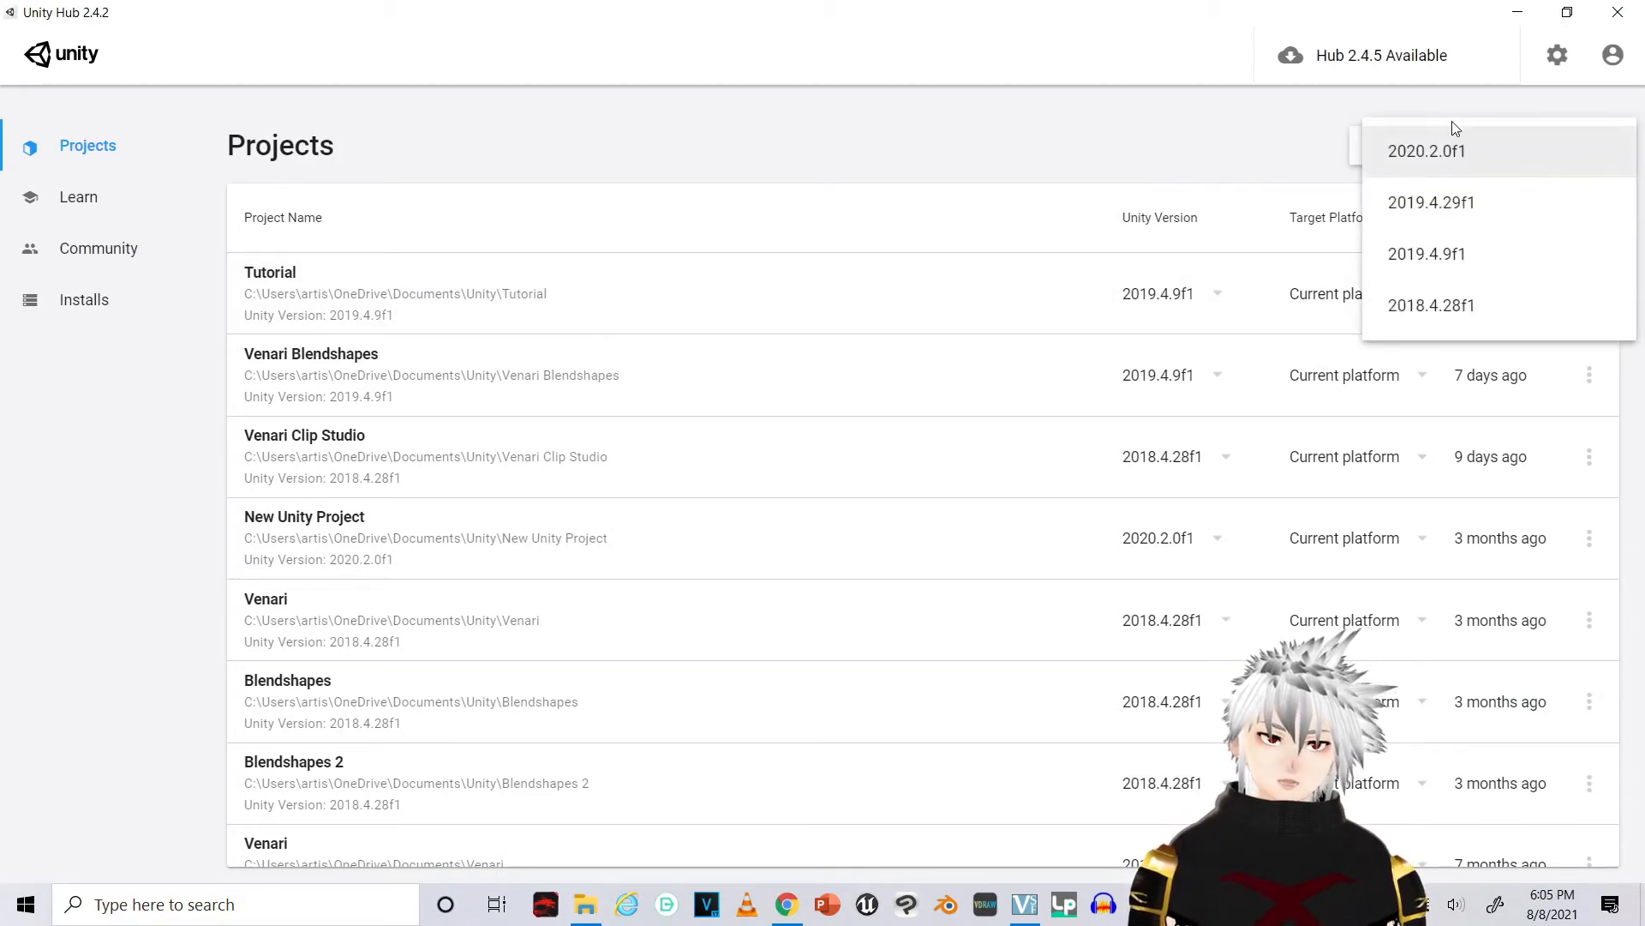
click(1423, 211)
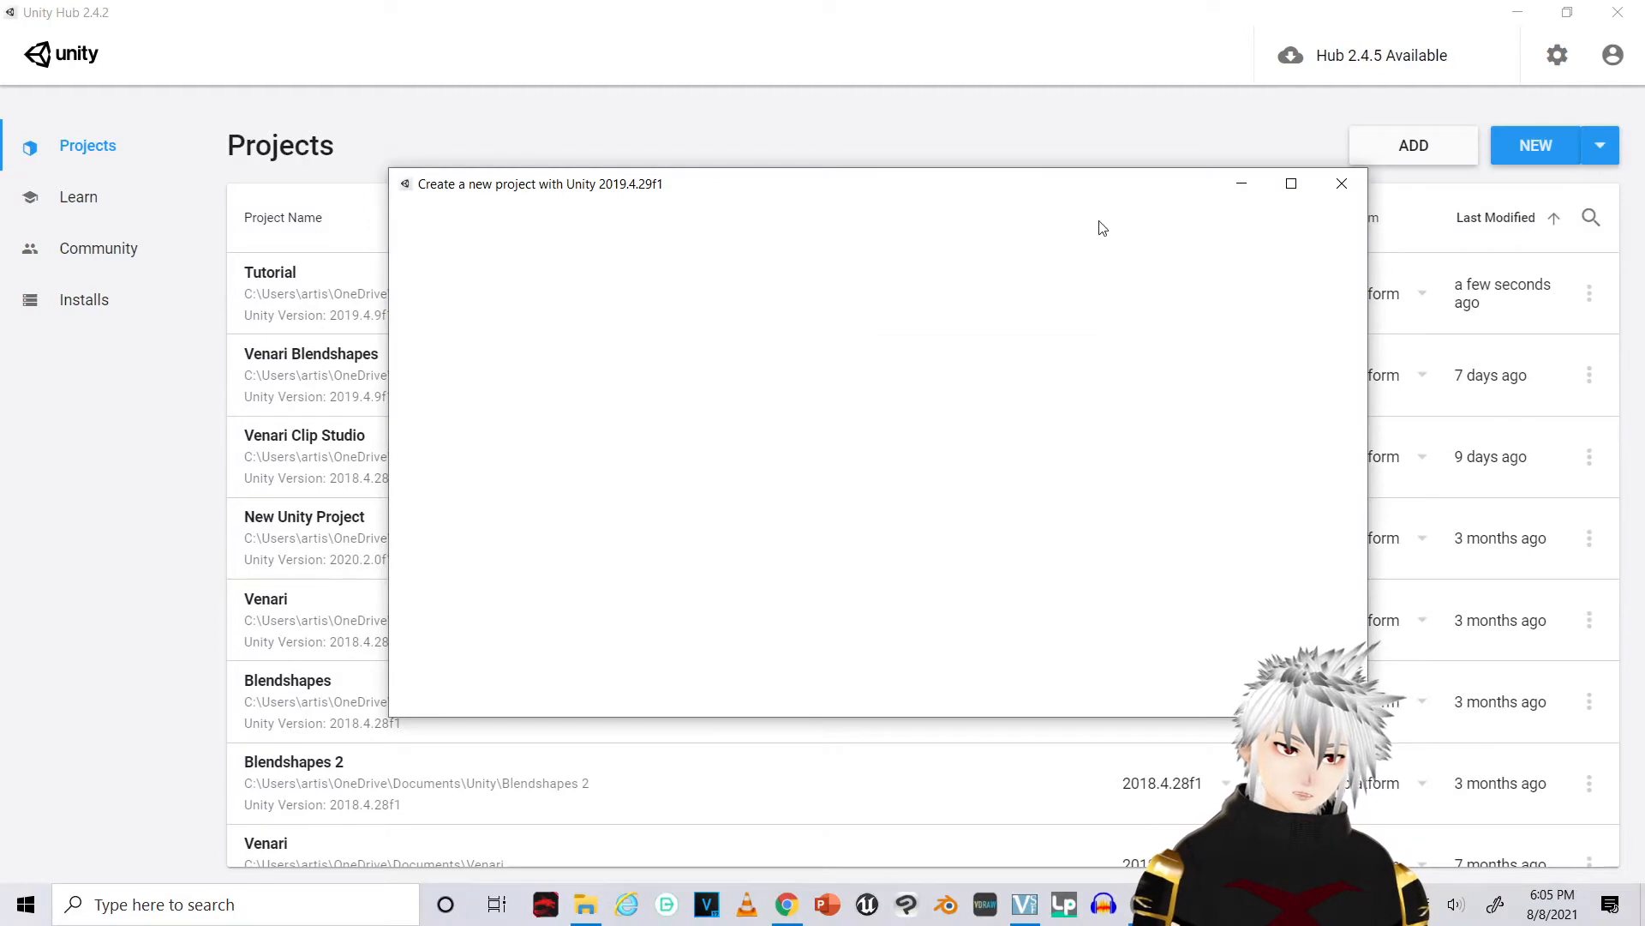
click(1342, 185)
Create a 3D project named "Tutorial 2" with Unity version 2019.4.9f1
click(1599, 149)
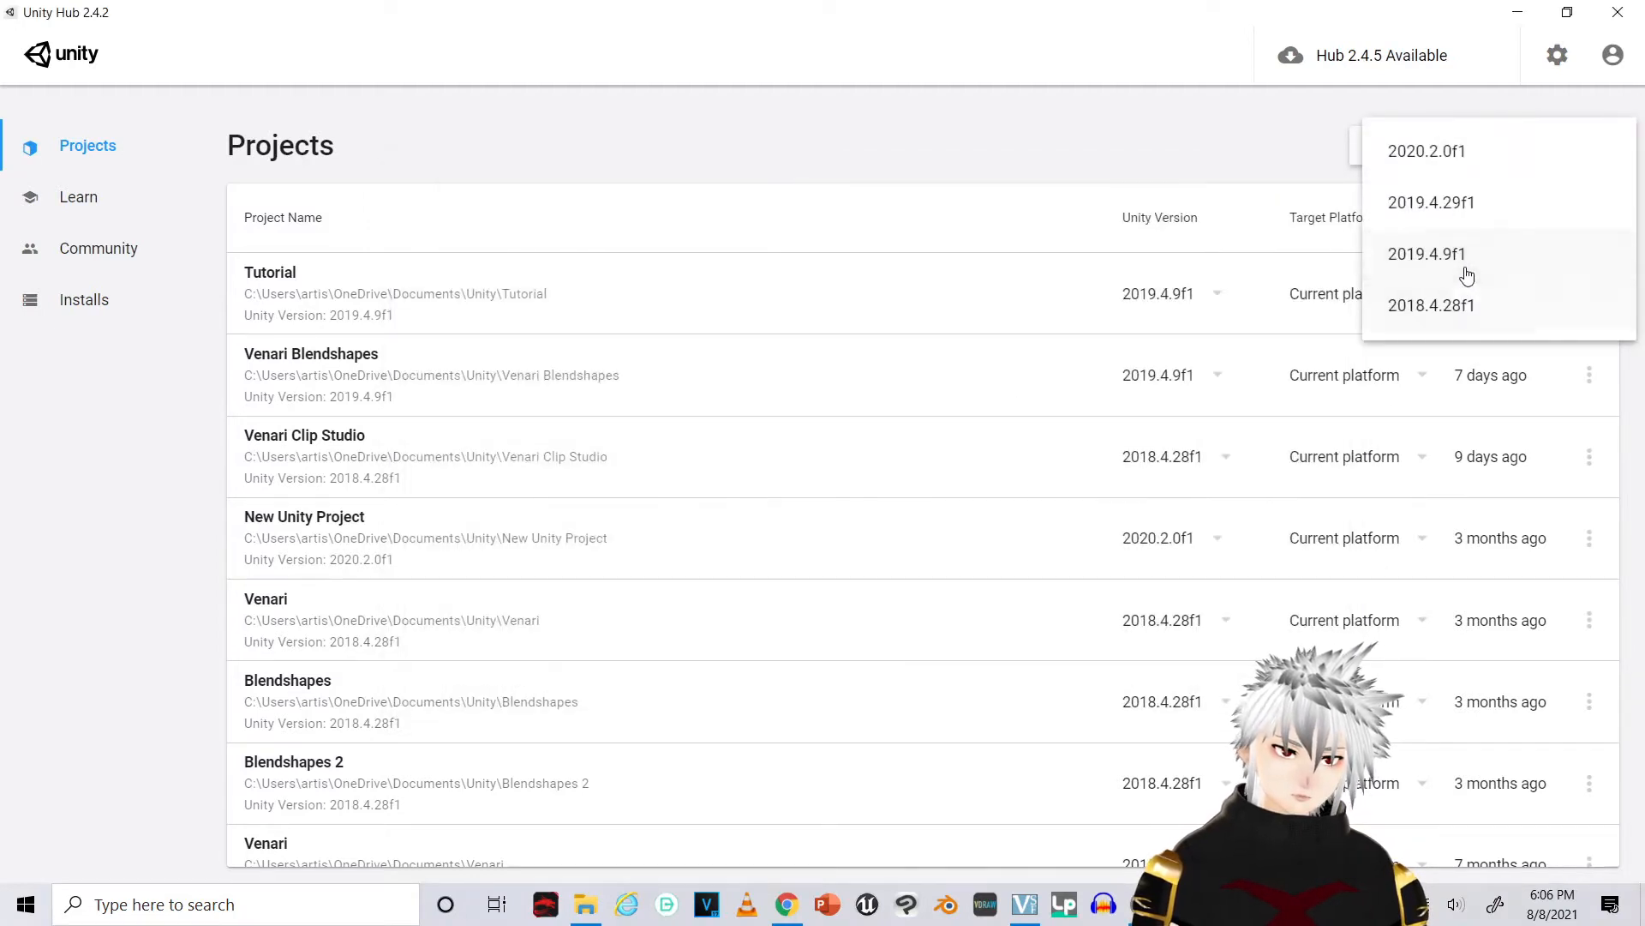
click(1467, 257)
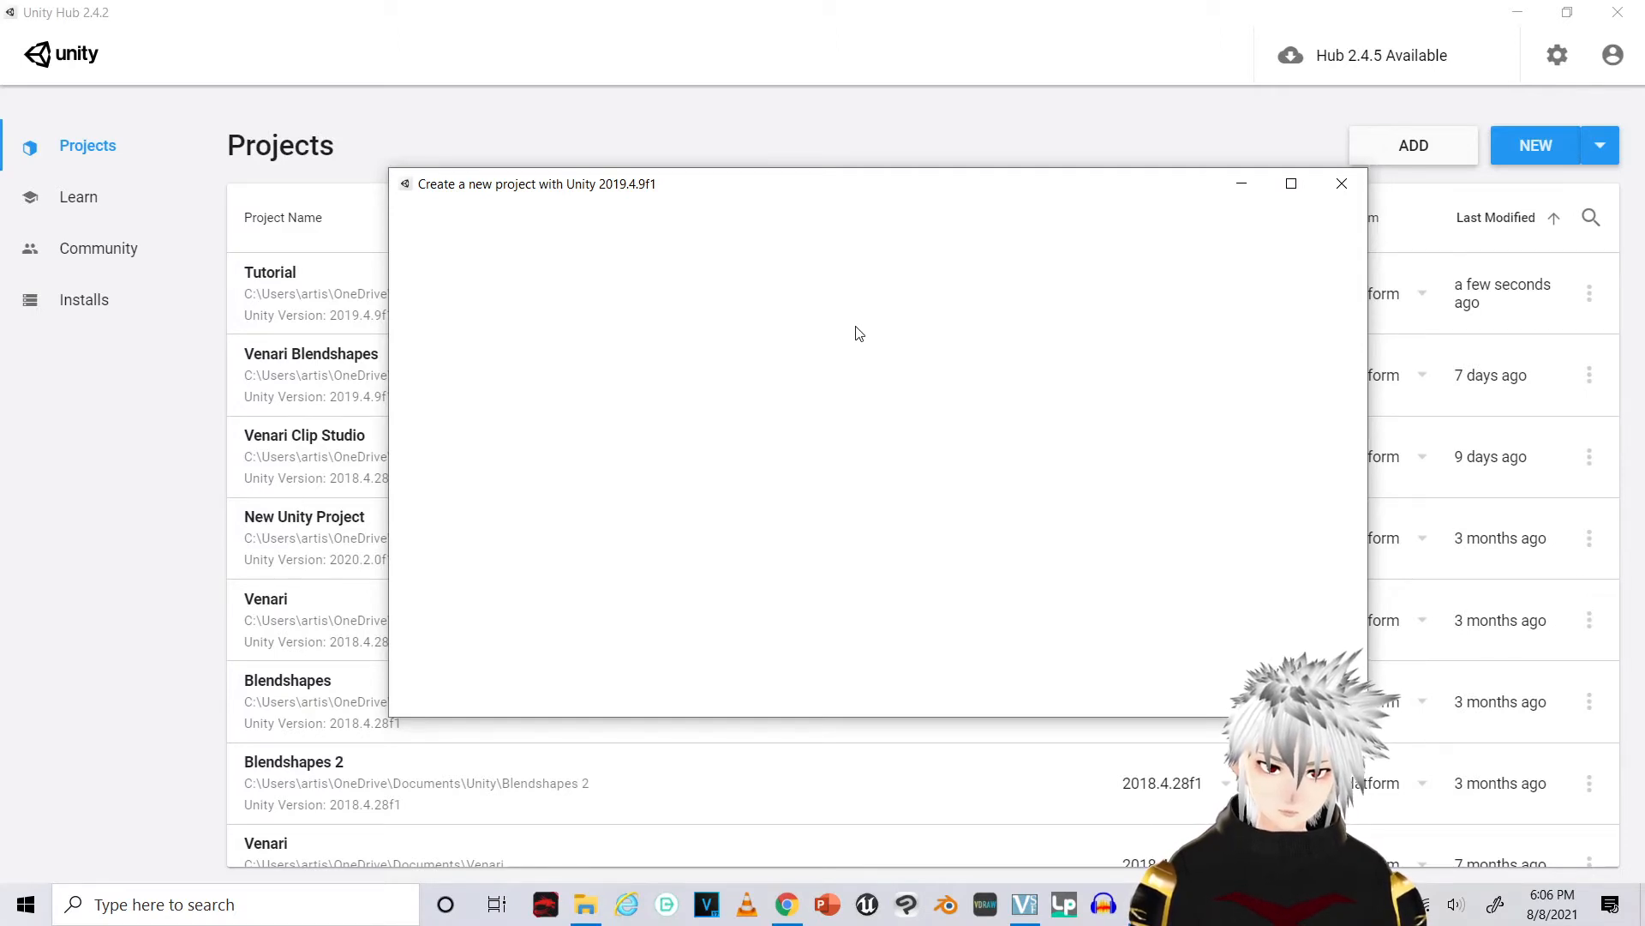
click(654, 319)
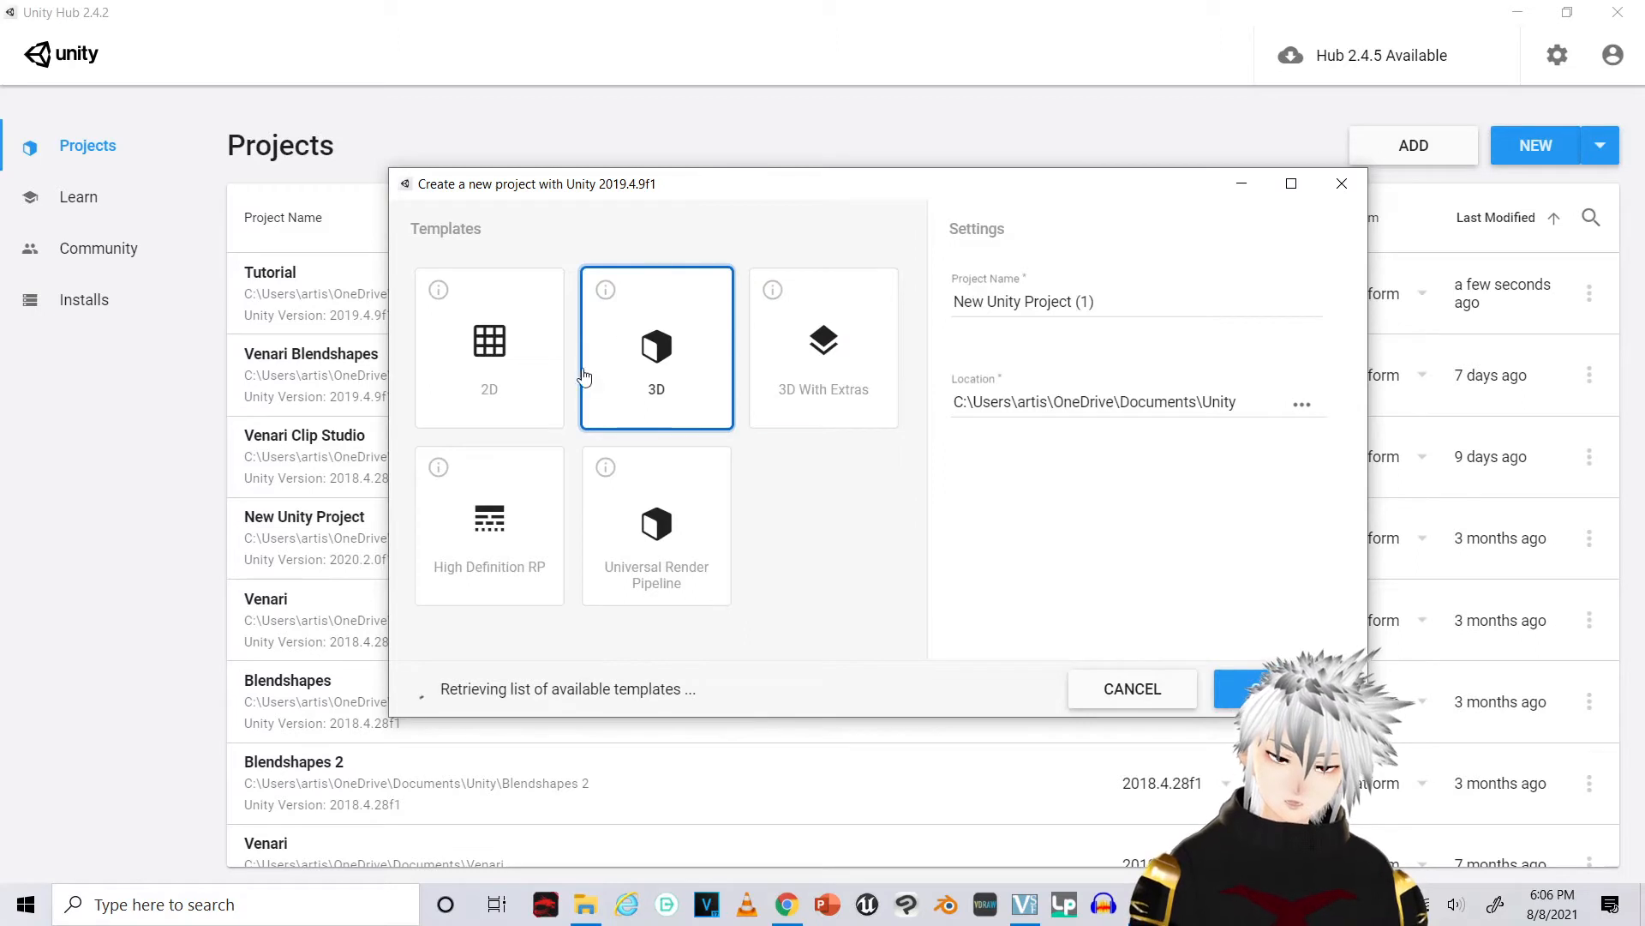
triple_click(1178, 305)
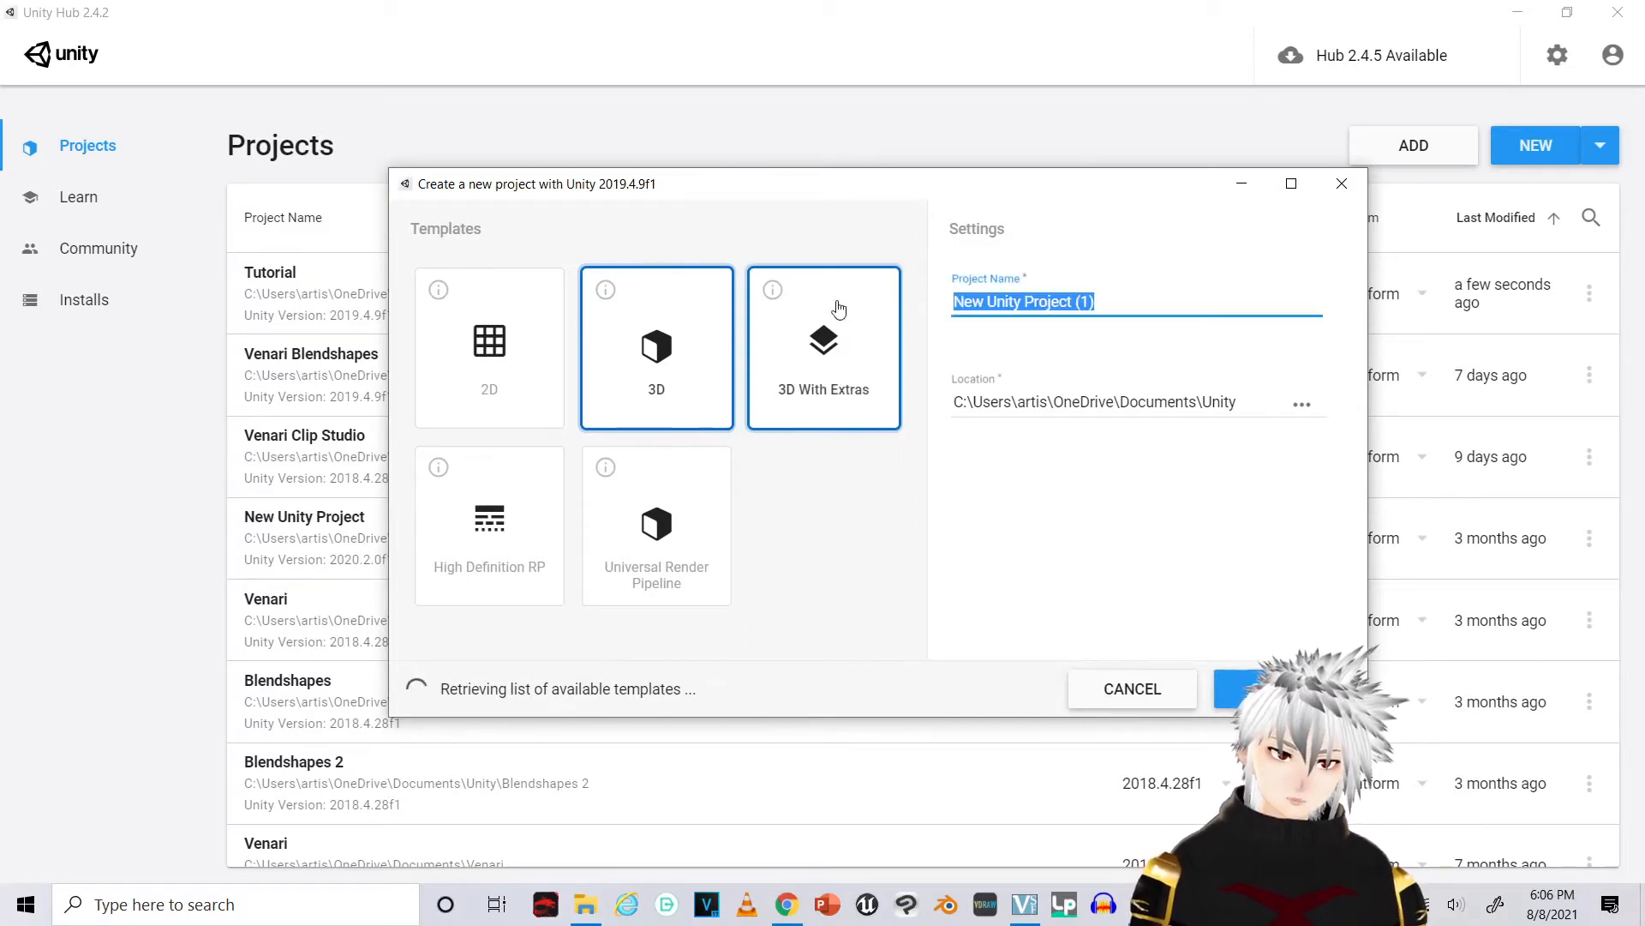
text(Tutorial )
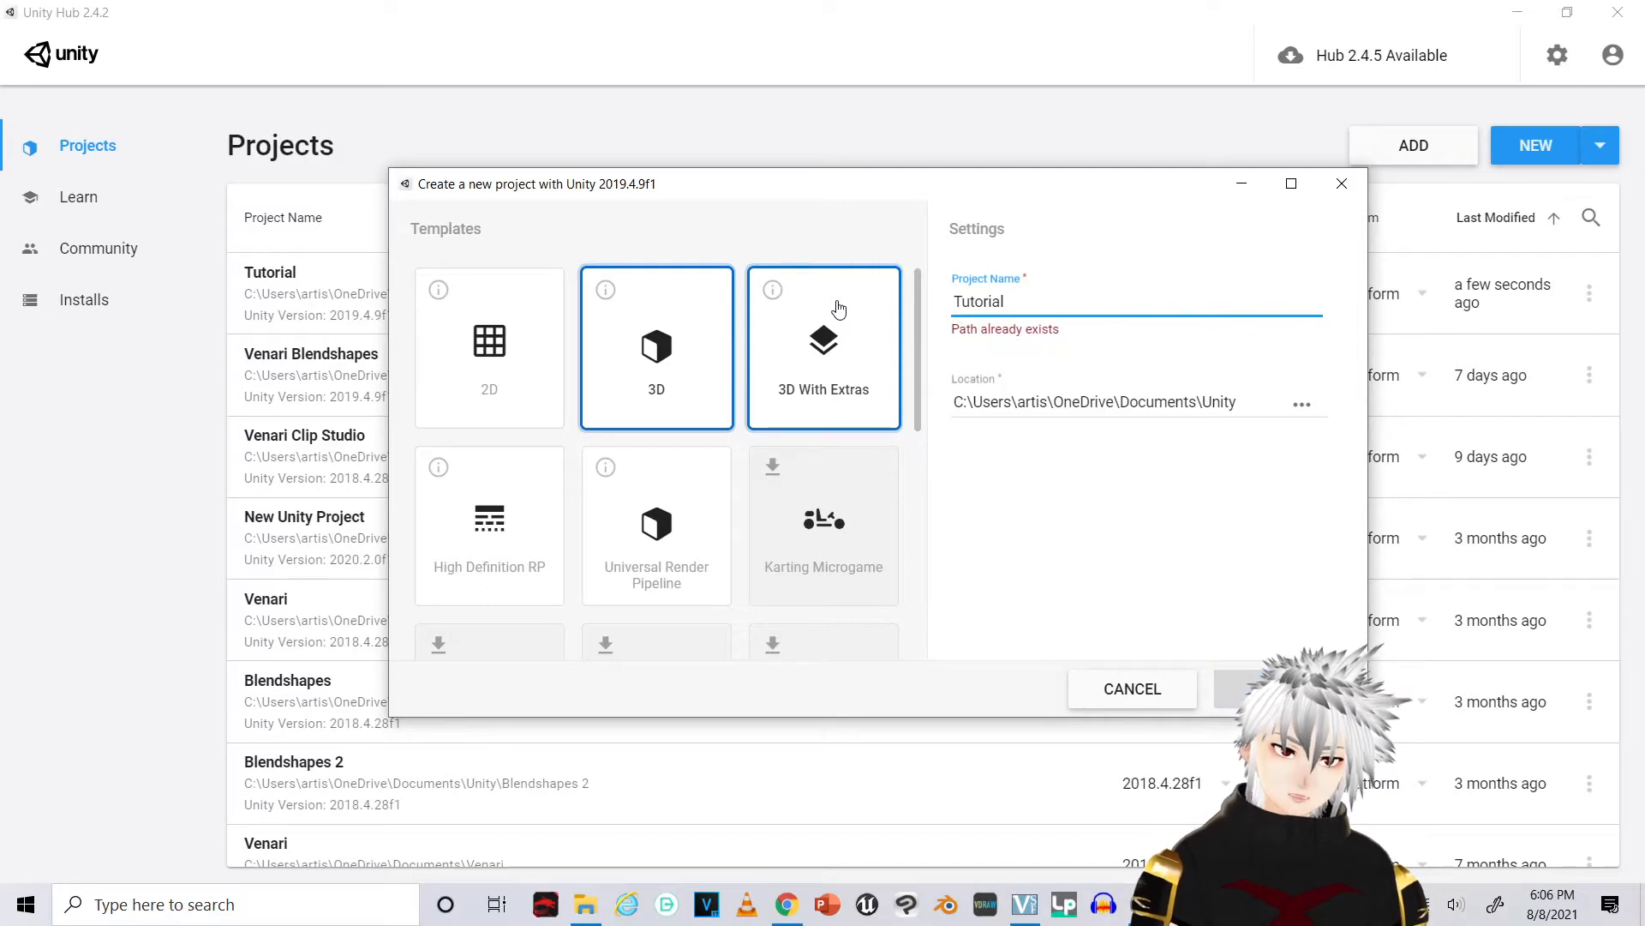
text(2)
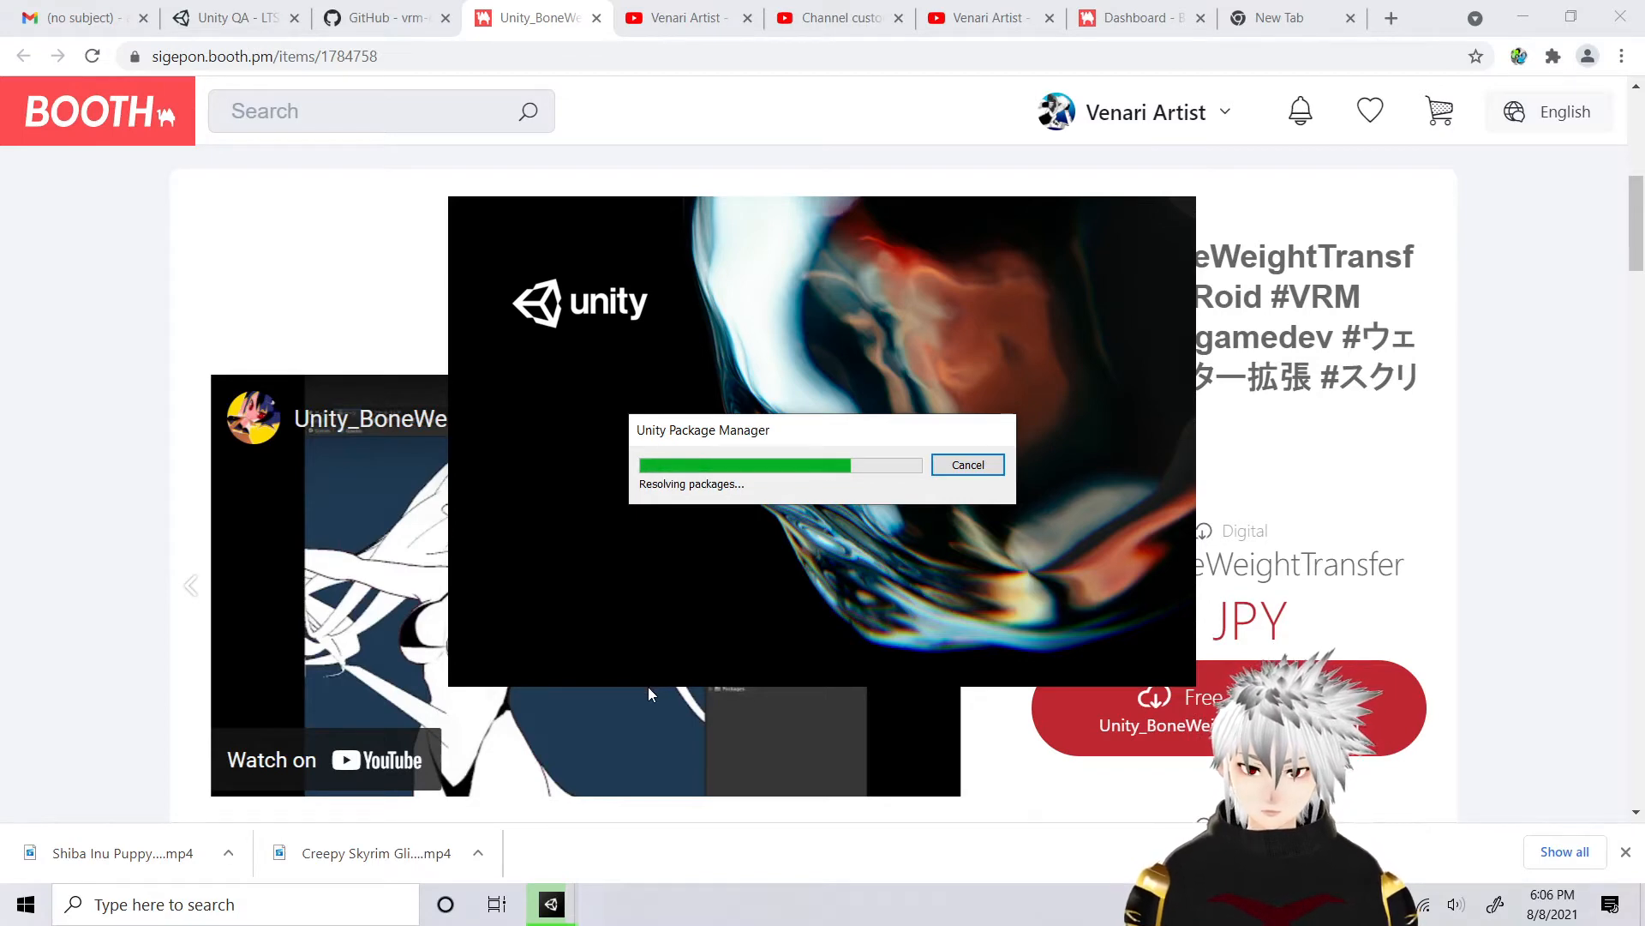
Switch to File Explorer showing the Unity folder under VRoid > Programs
click(667, 903)
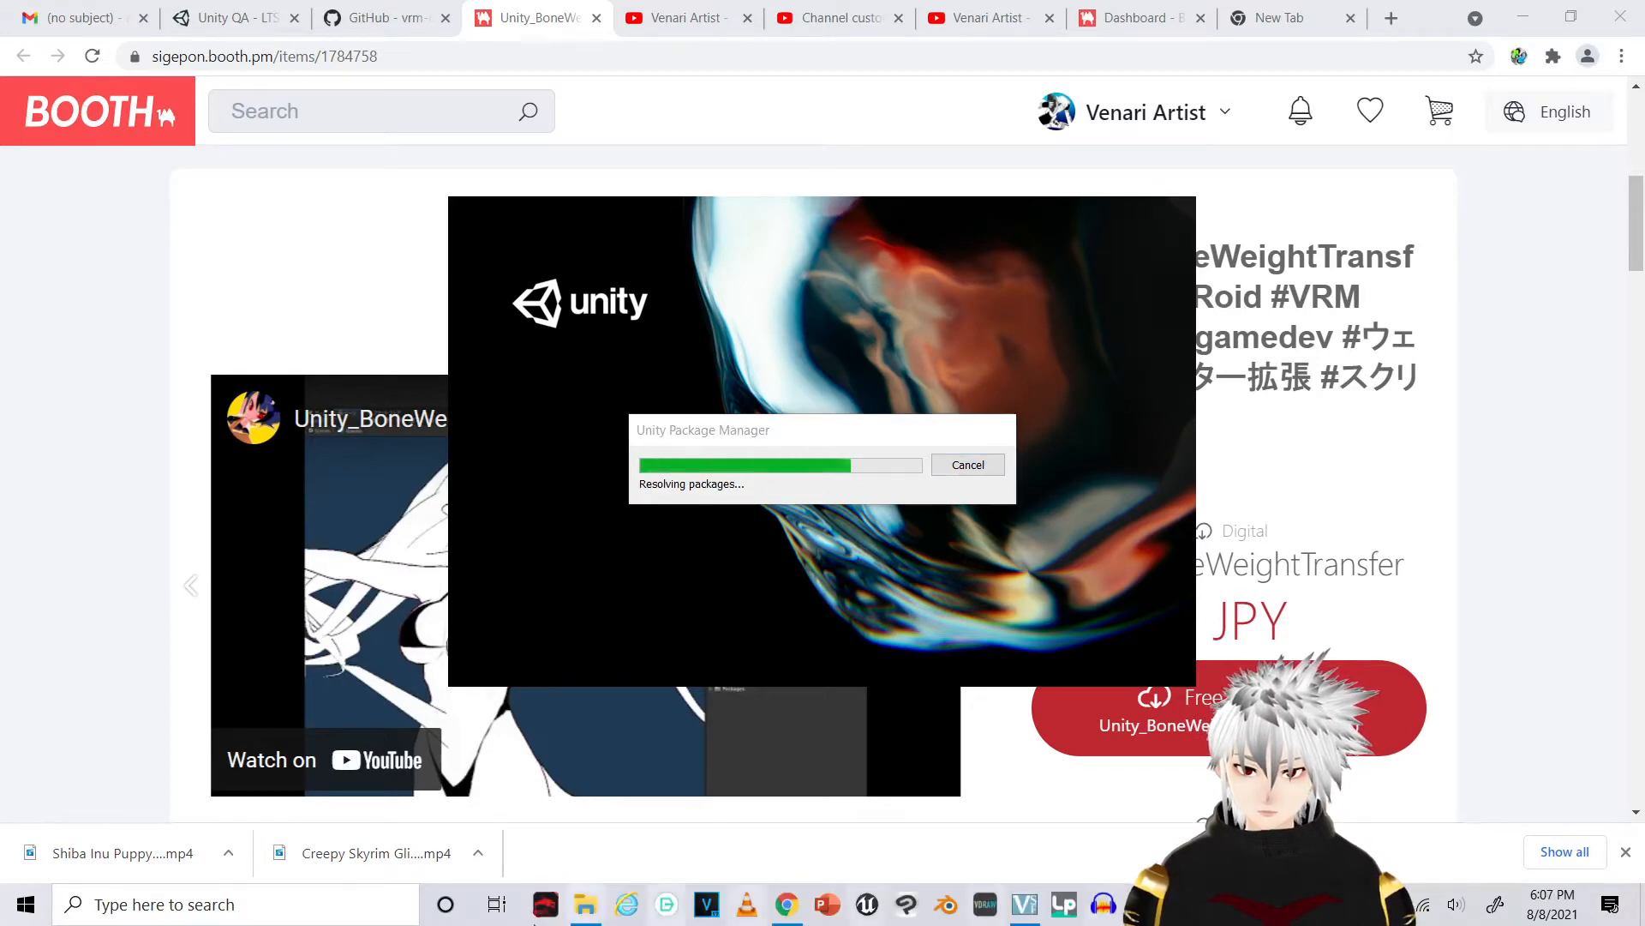
mouse_move(593, 907)
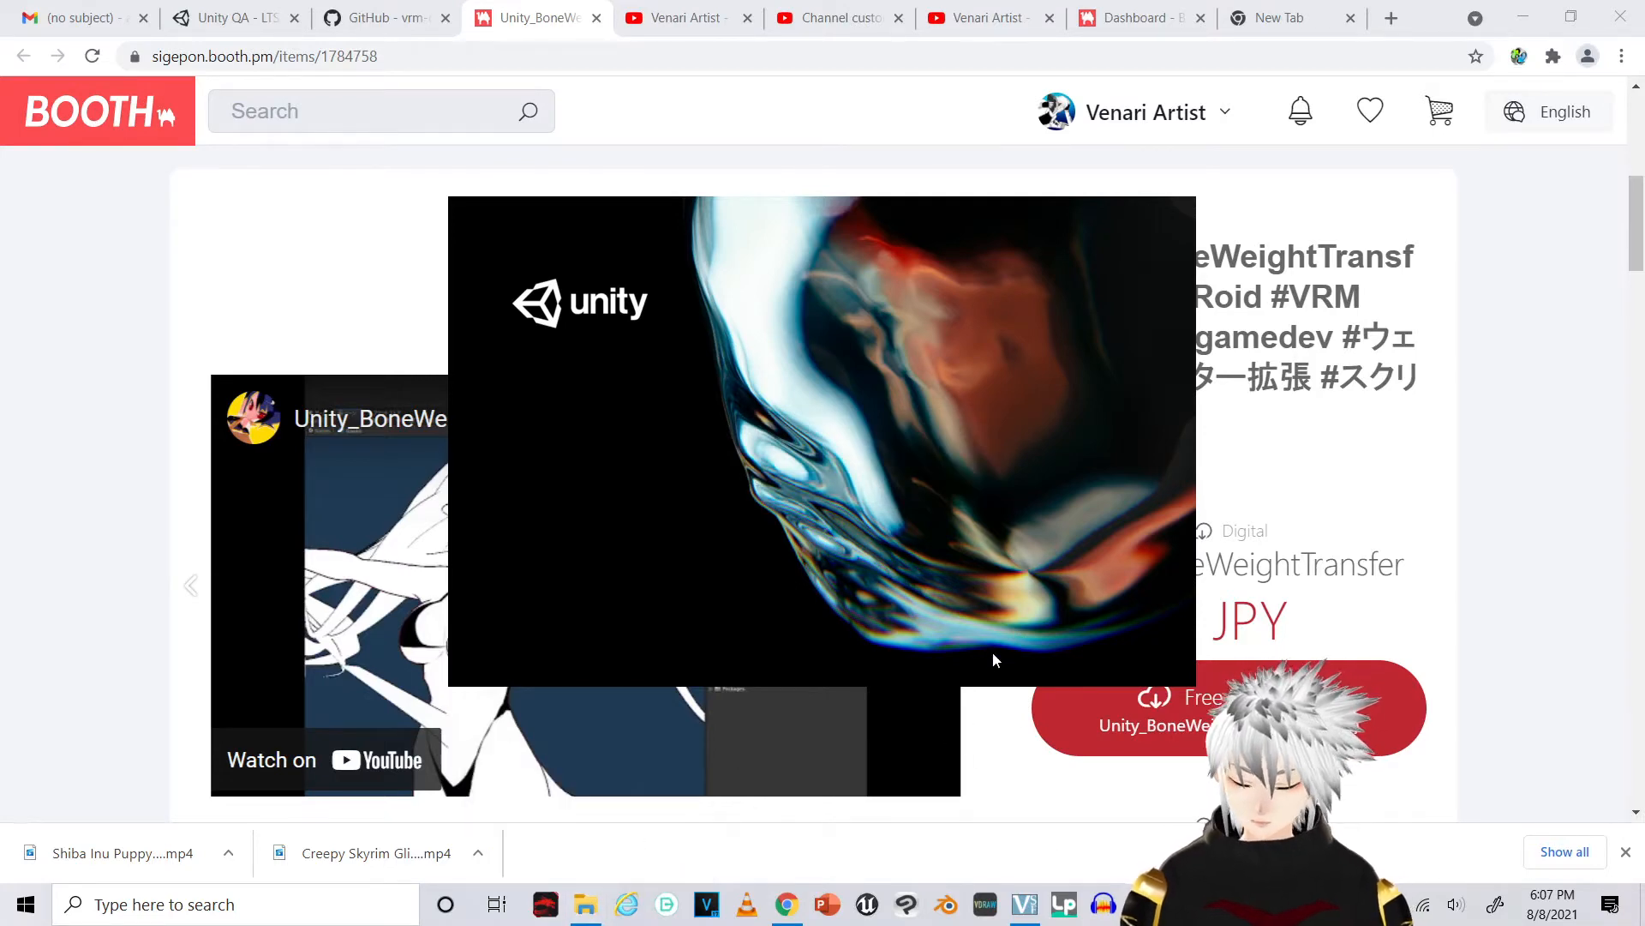
click(587, 911)
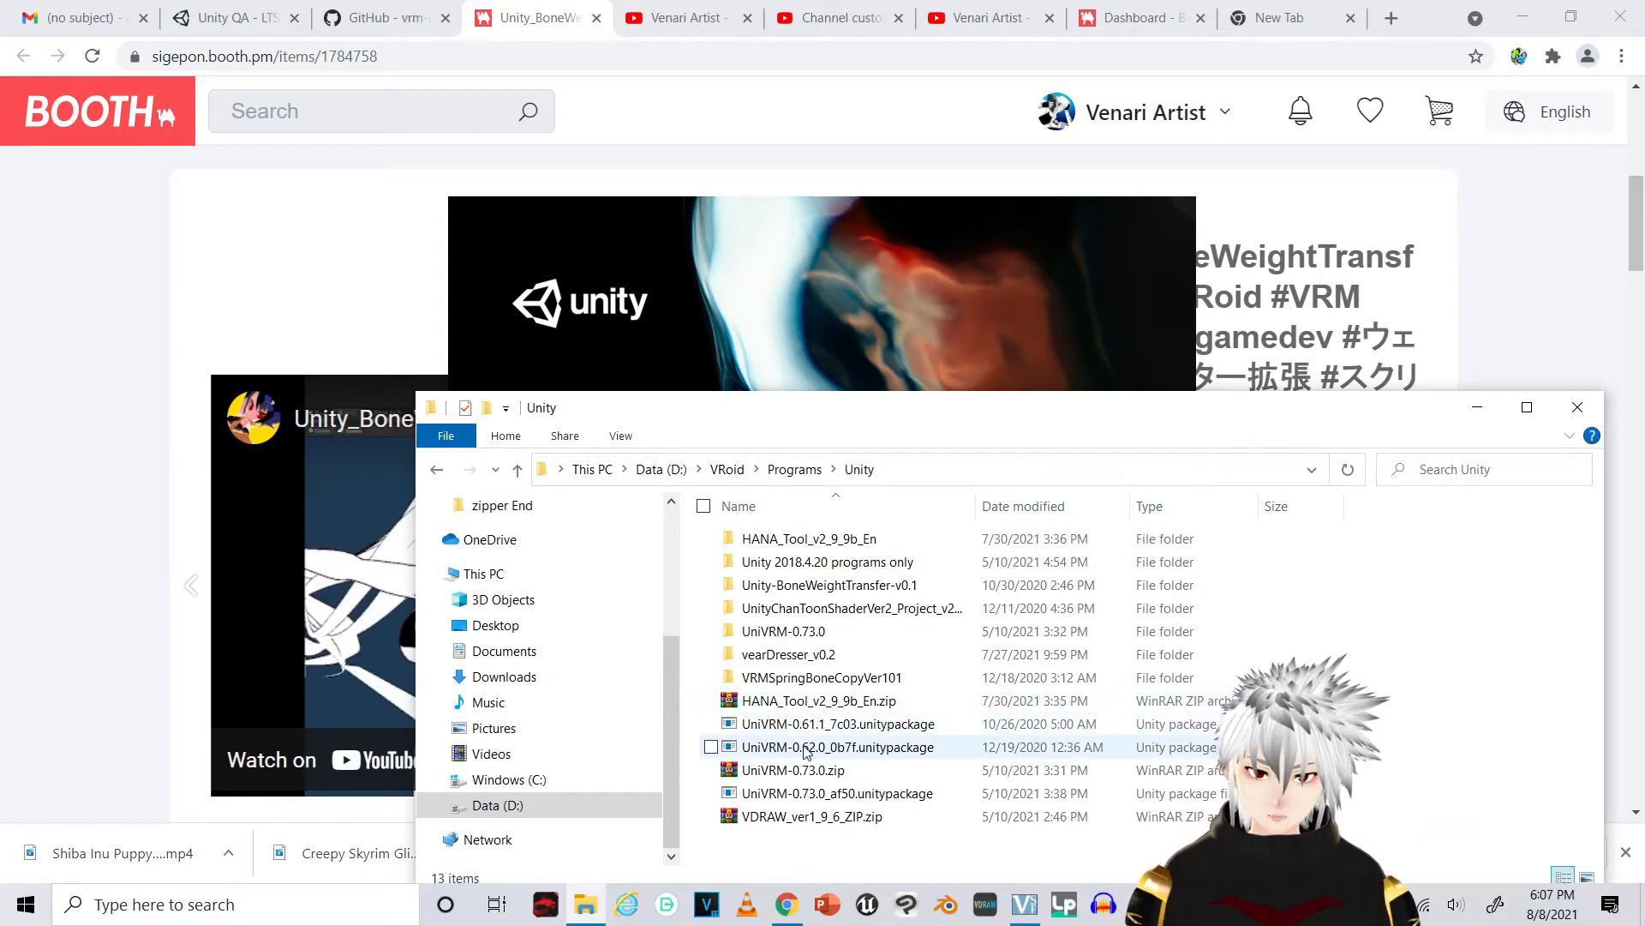
Examine the contents of the nested UniVRM-0.73.0 folders and return to the Unity folder
double_click(790, 634)
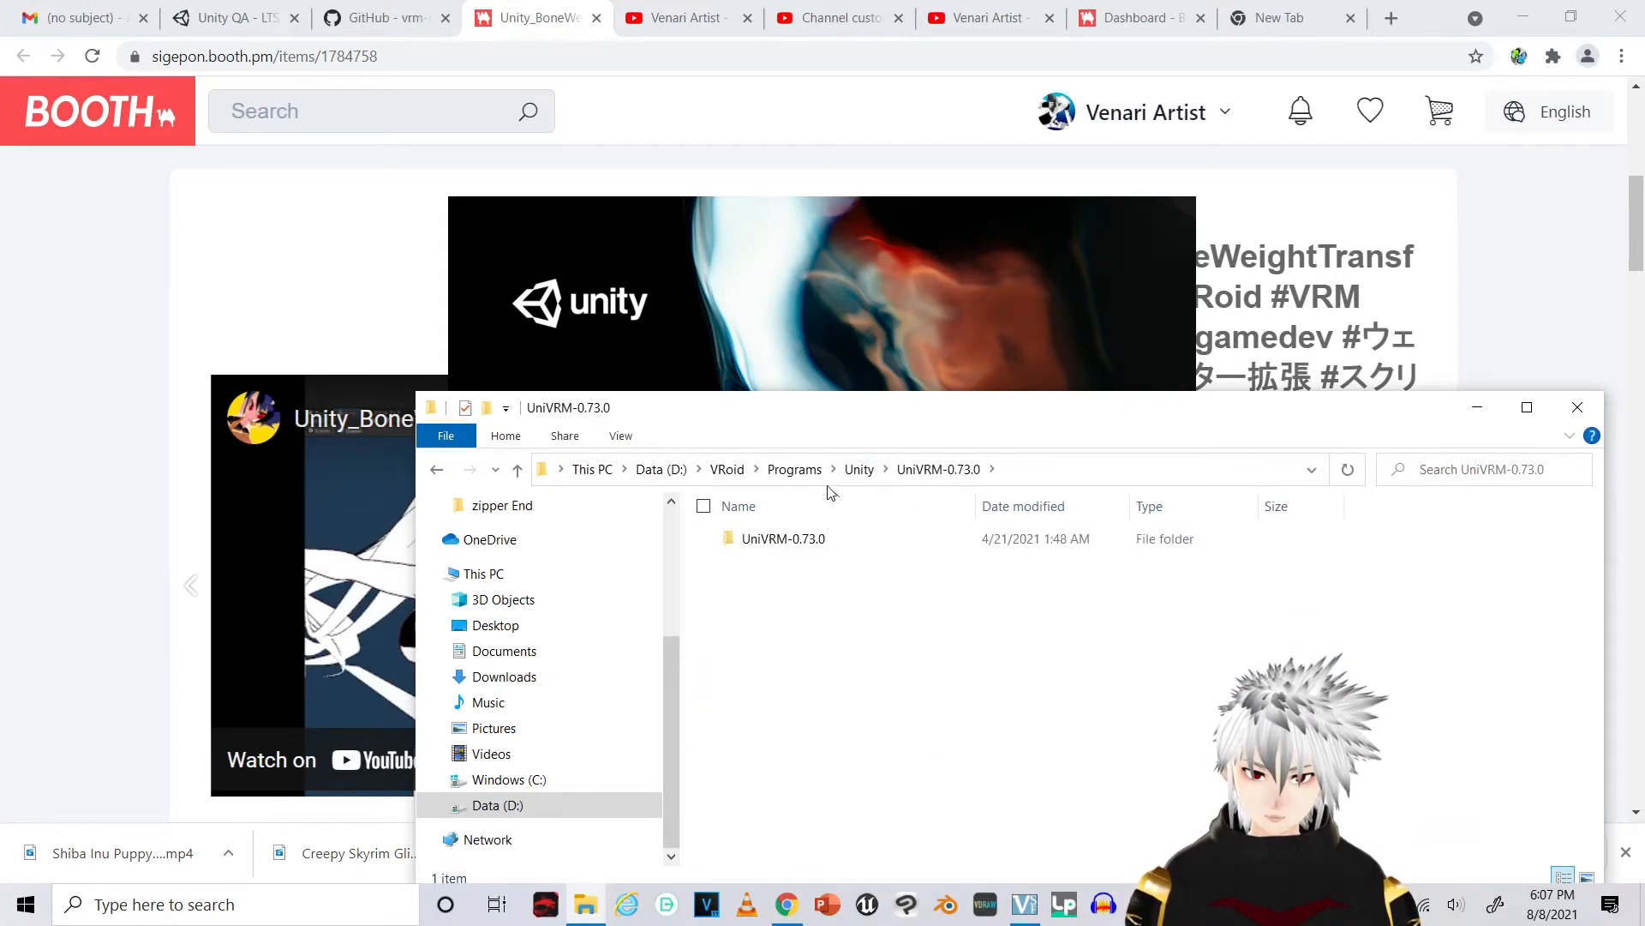
double_click(801, 538)
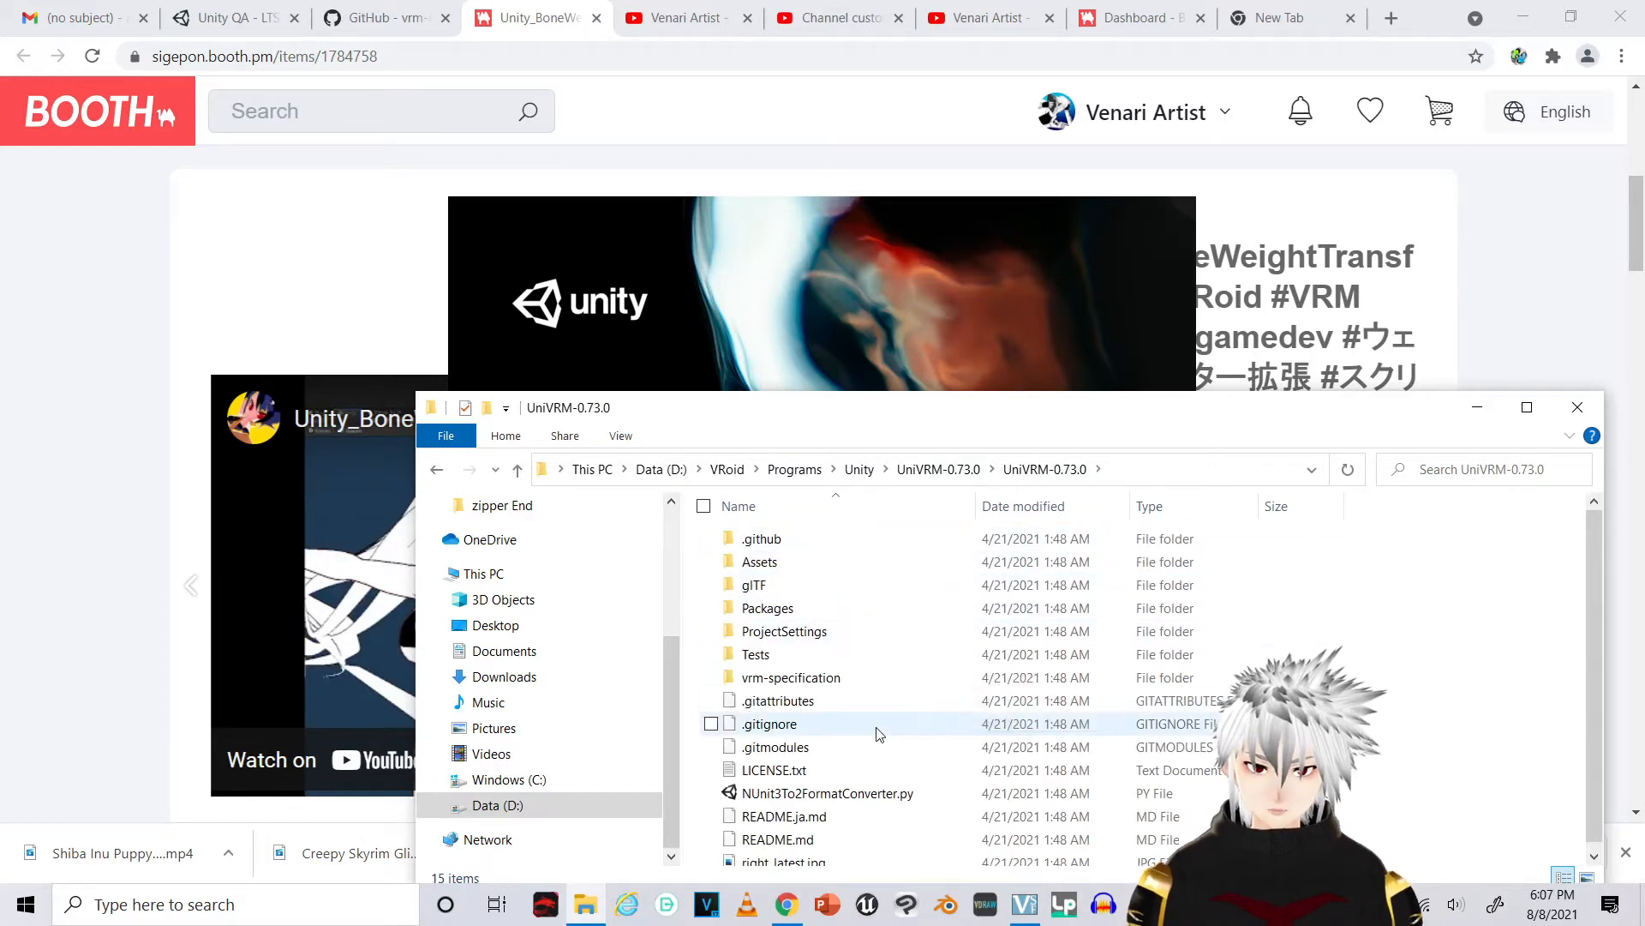
scroll(857, 729, down, 1)
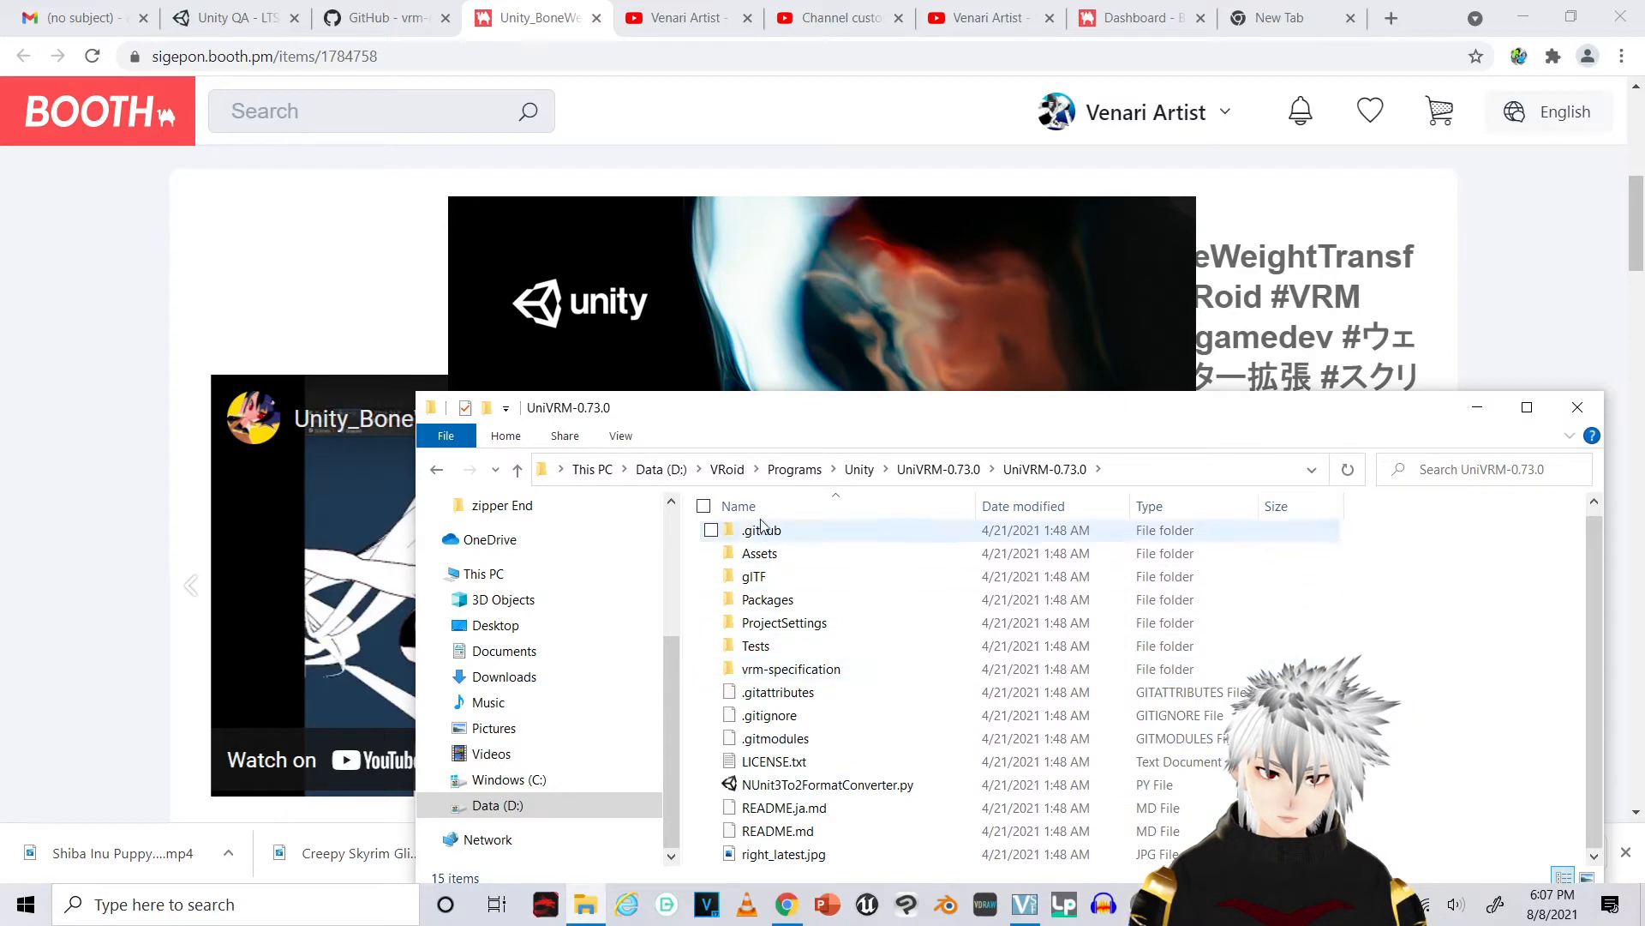
click(939, 469)
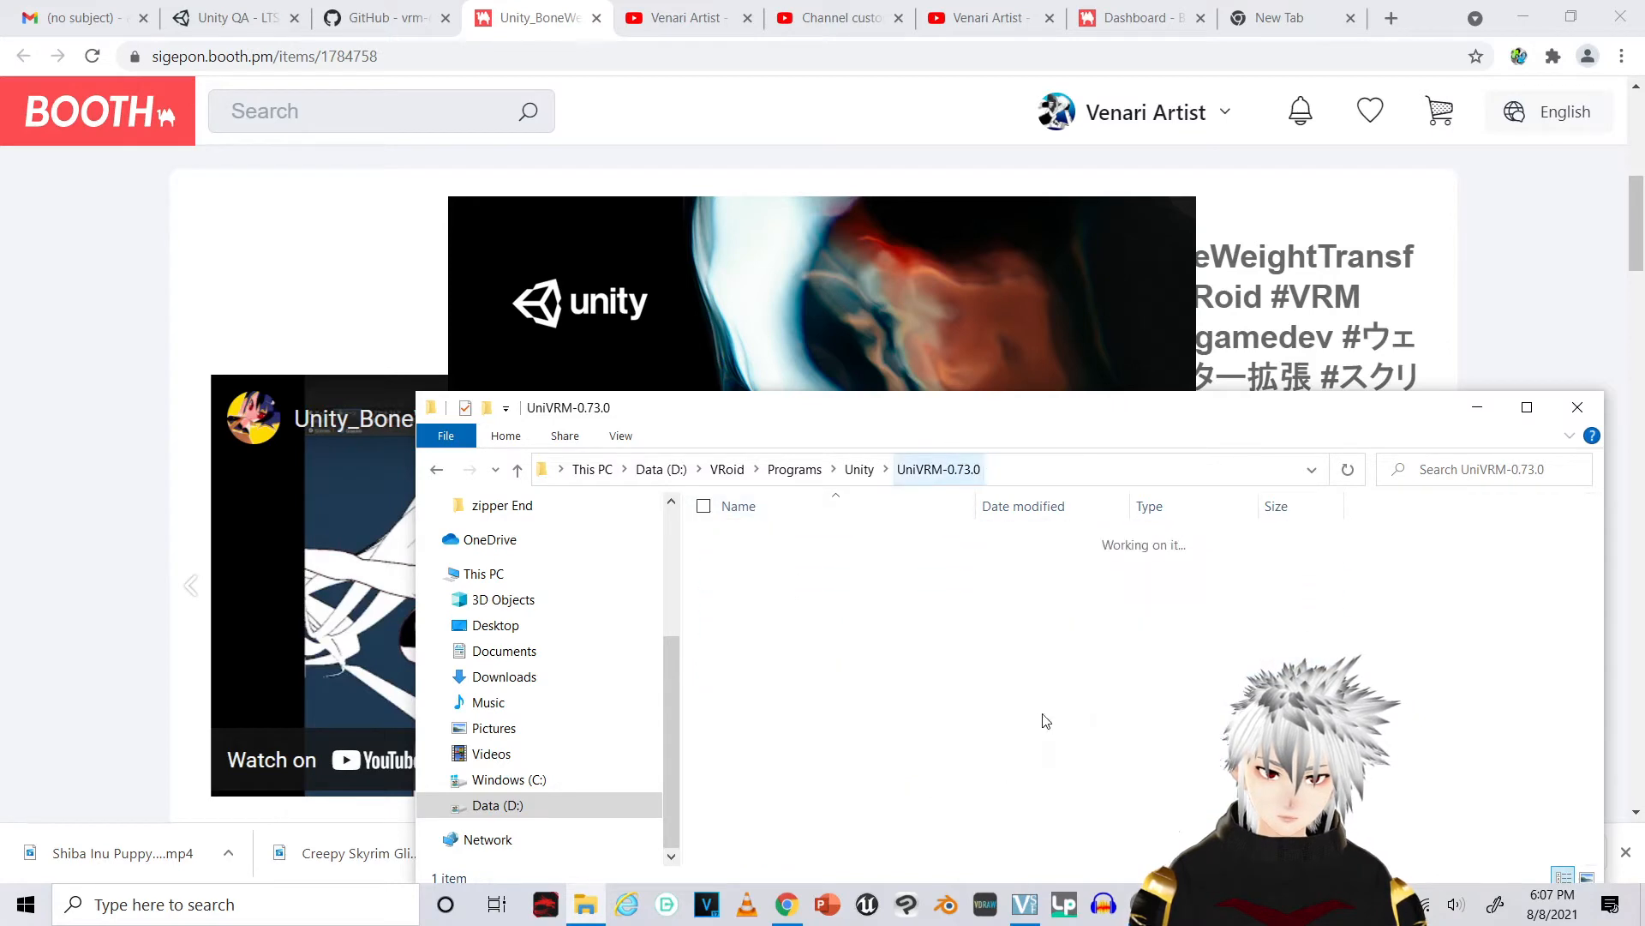
click(859, 469)
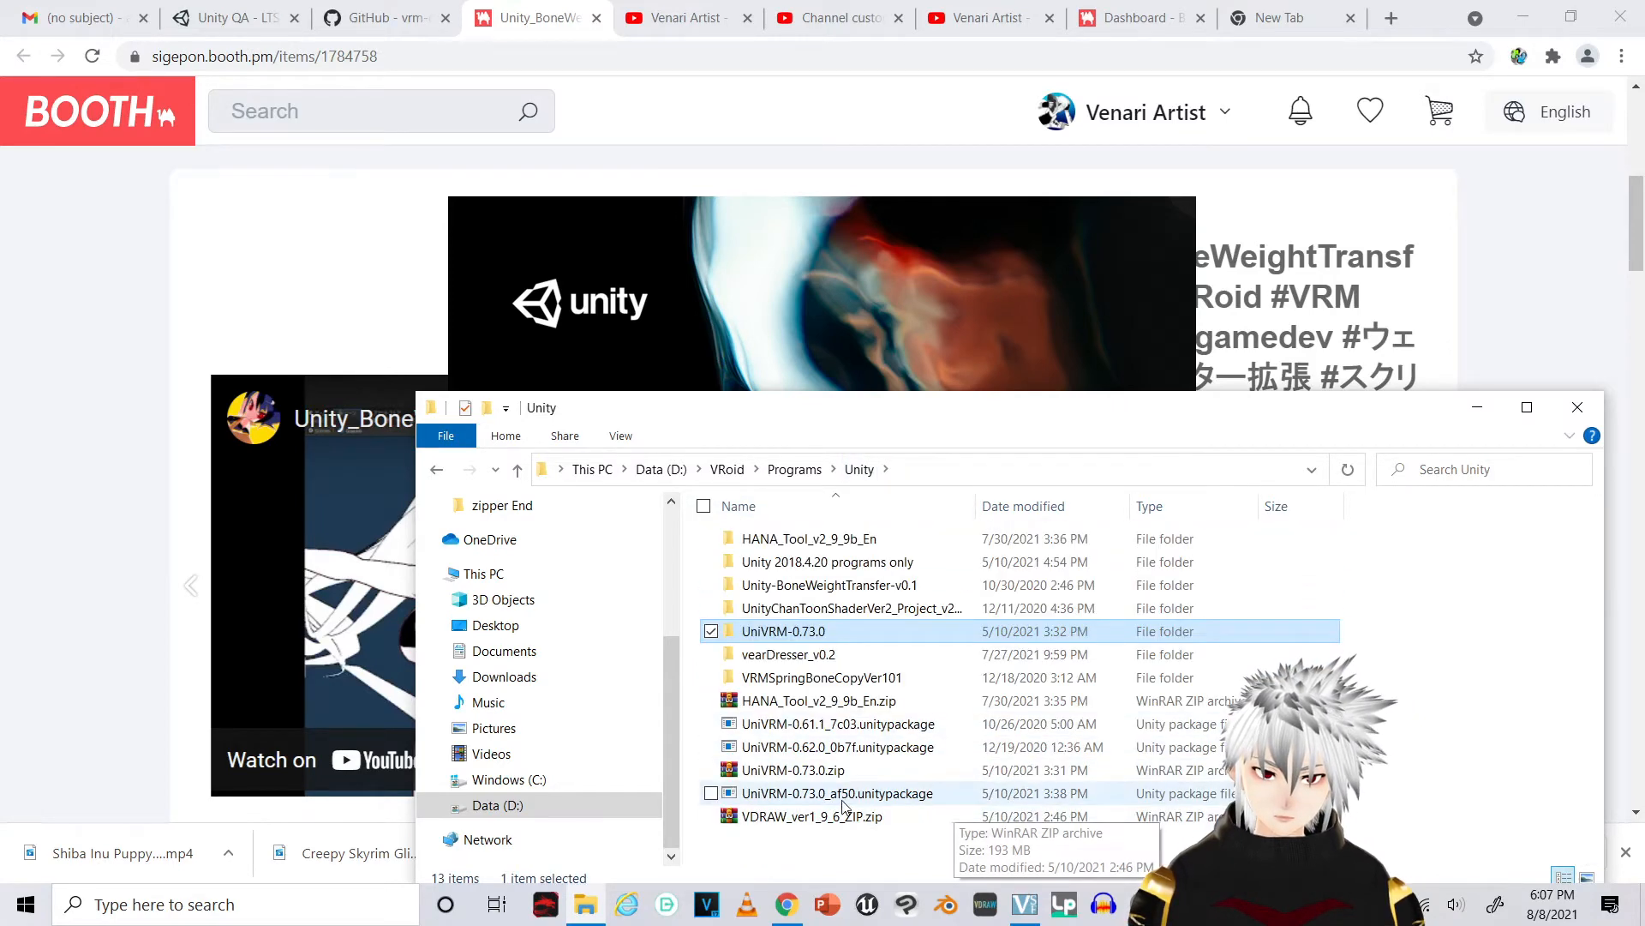
Import all items of UniVRM-0.73.0_af50.unitypackage into the Assets of the Tutorial 2 project
click(871, 797)
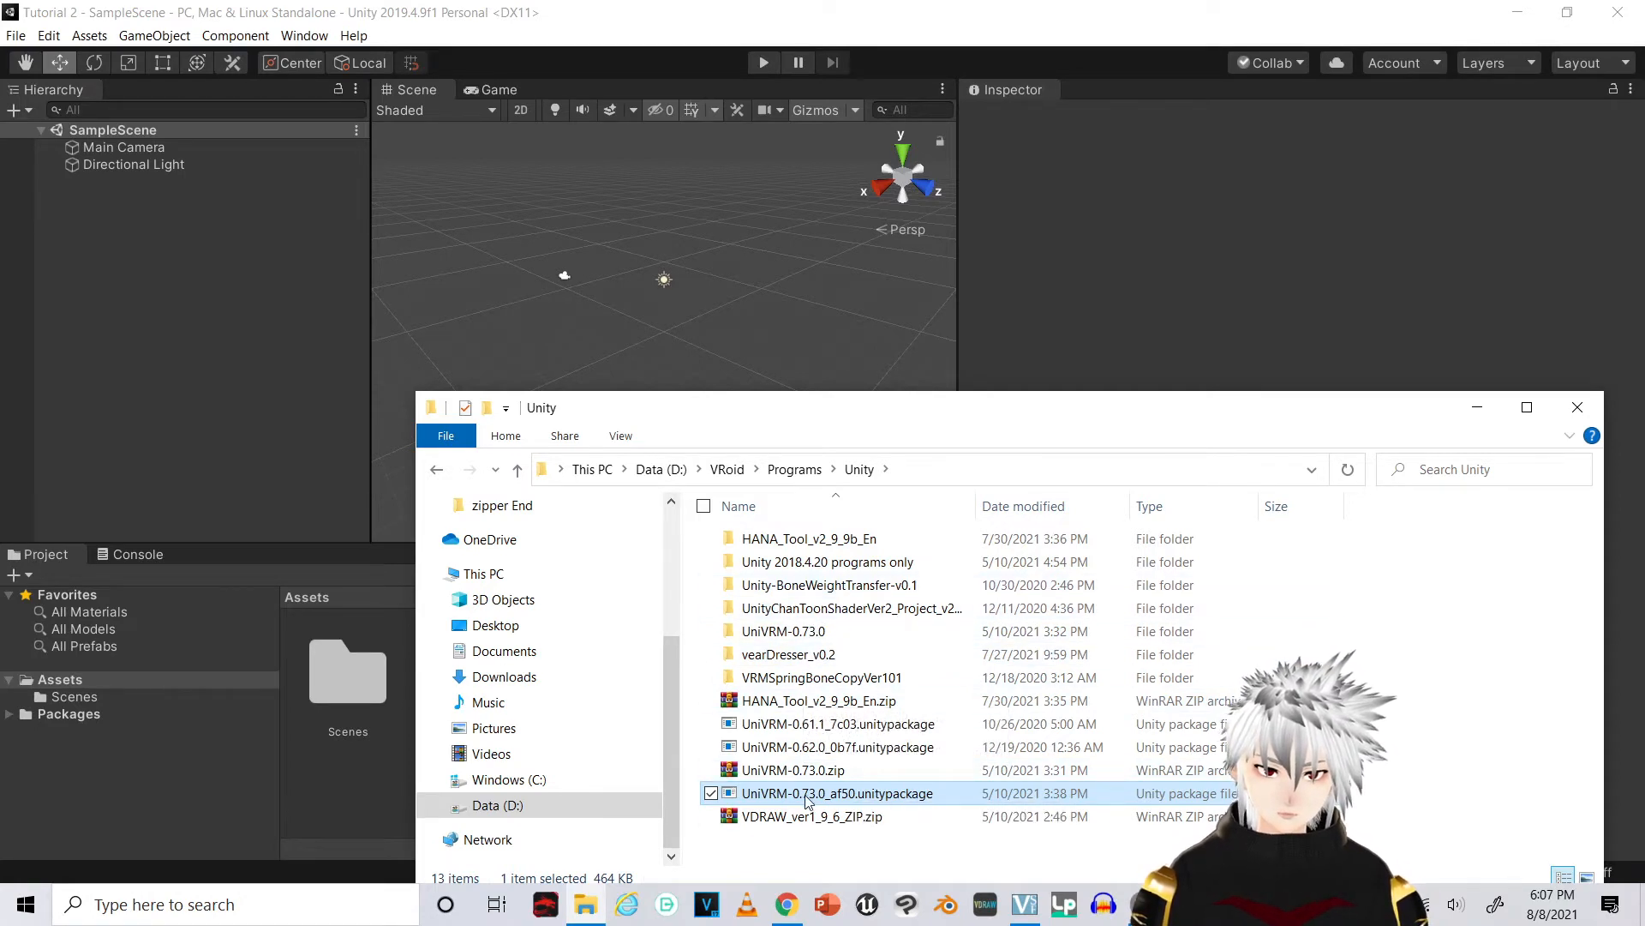
drag(924, 397, 1214, 316)
drag(1078, 698, 419, 680)
drag(346, 596, 447, 723)
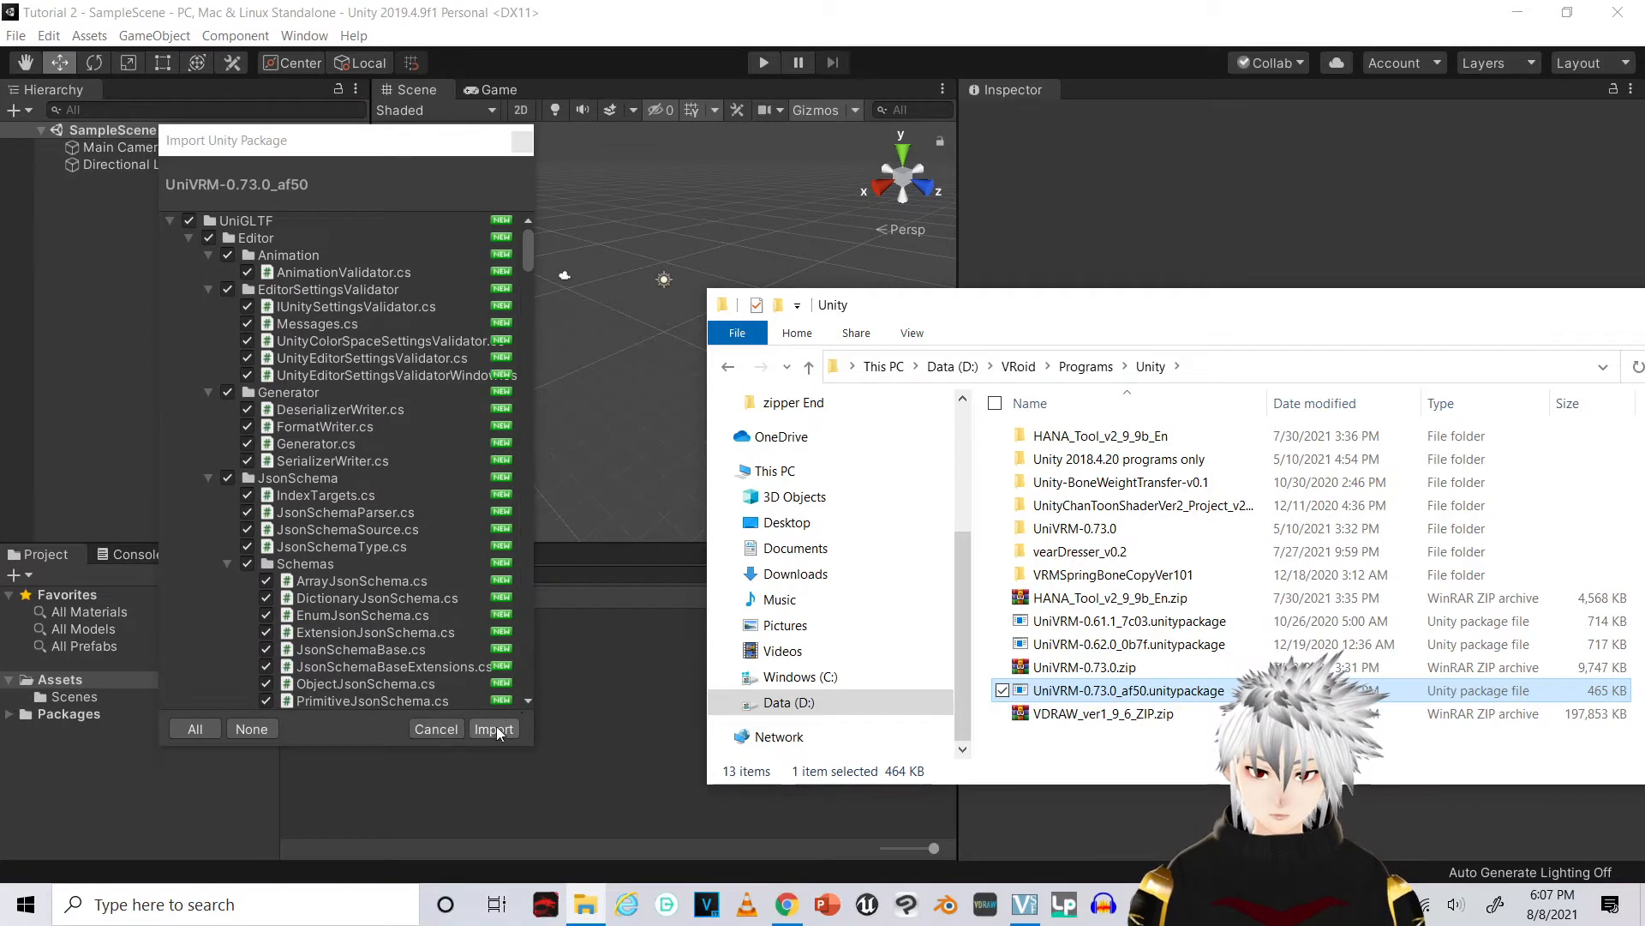
click(495, 729)
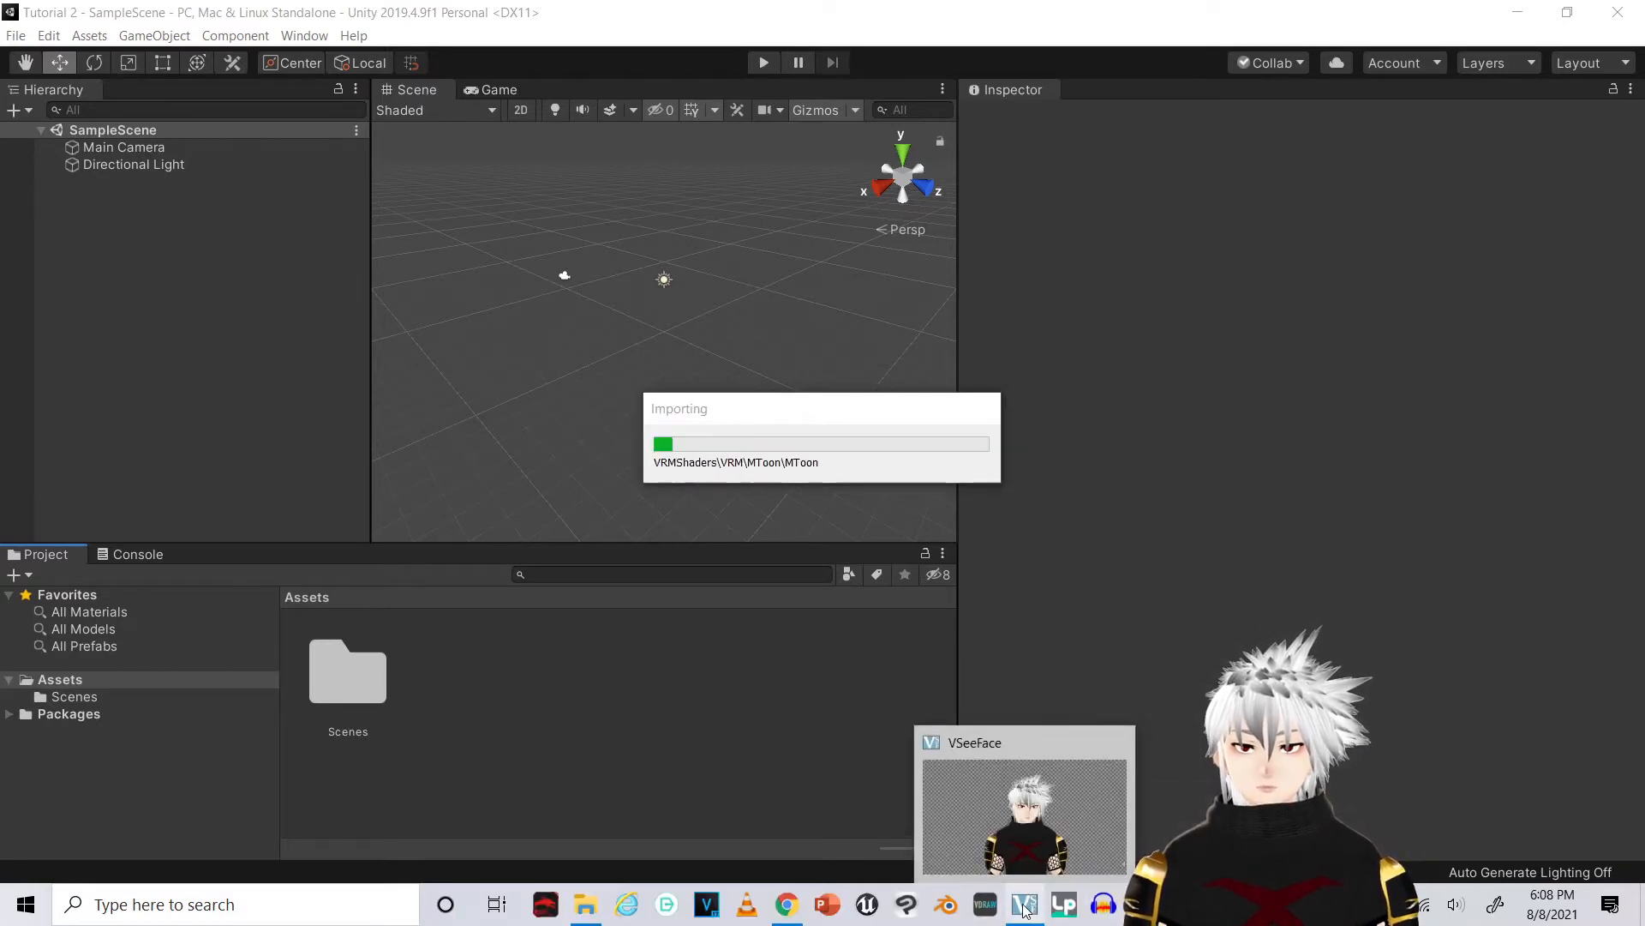
mouse_move(786, 904)
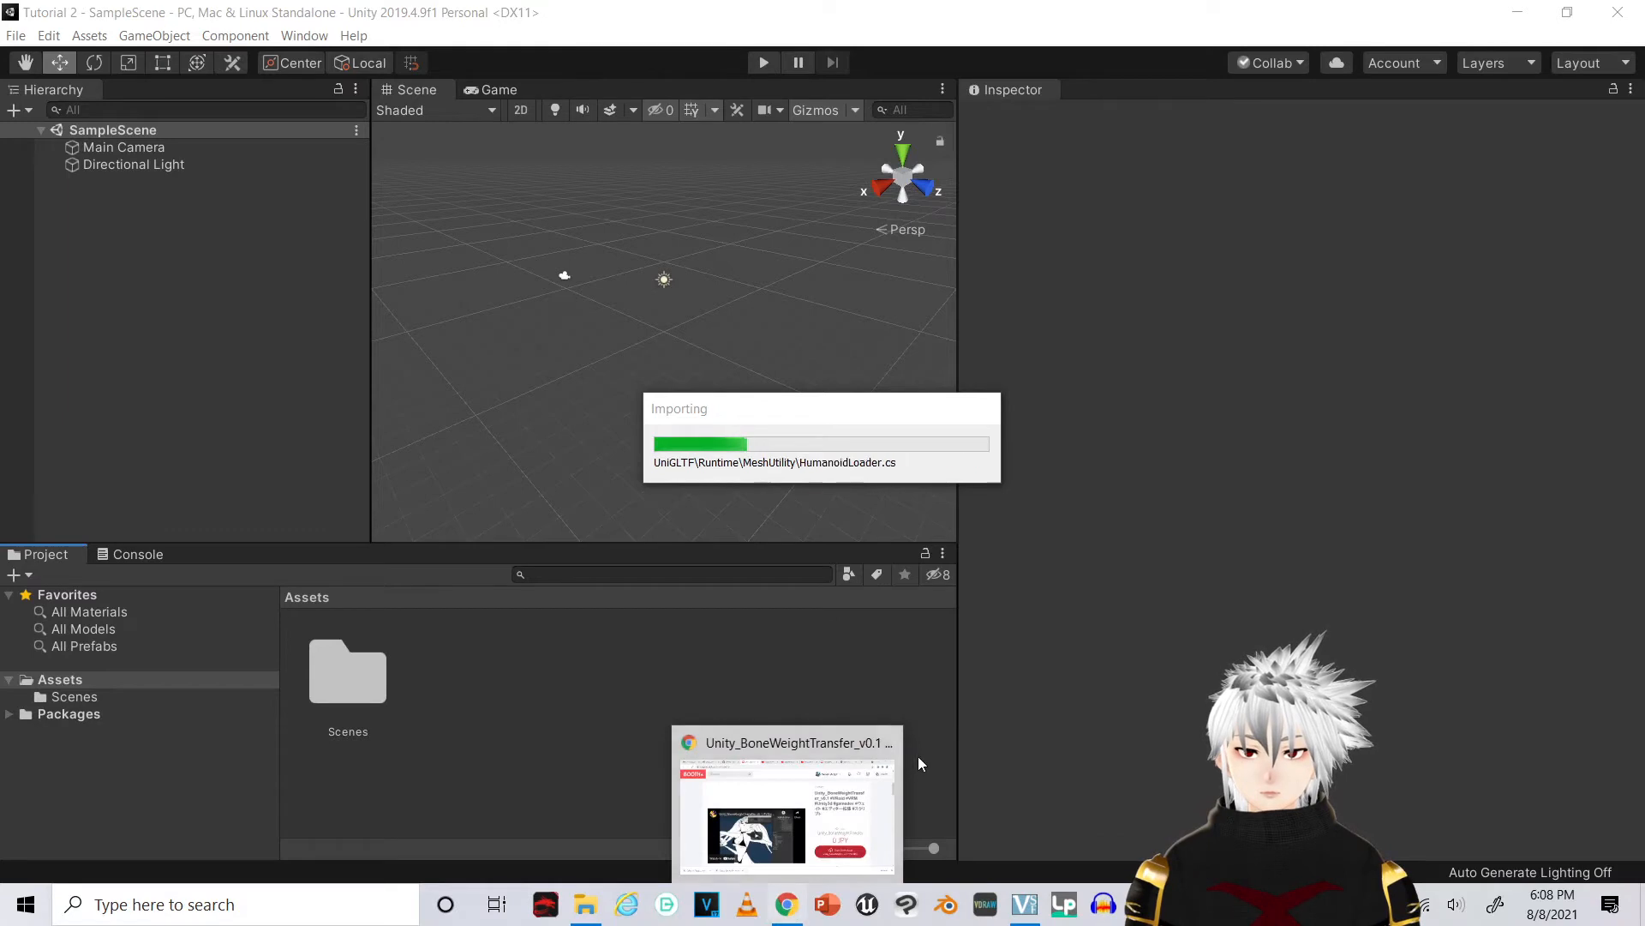
Switch to File Explorer and locate BoneWeightTransfer.unitypackage in the nested Unity_BoneWeightTransfer_v0.1 folder, with the window placed beside the project's Assets
click(587, 910)
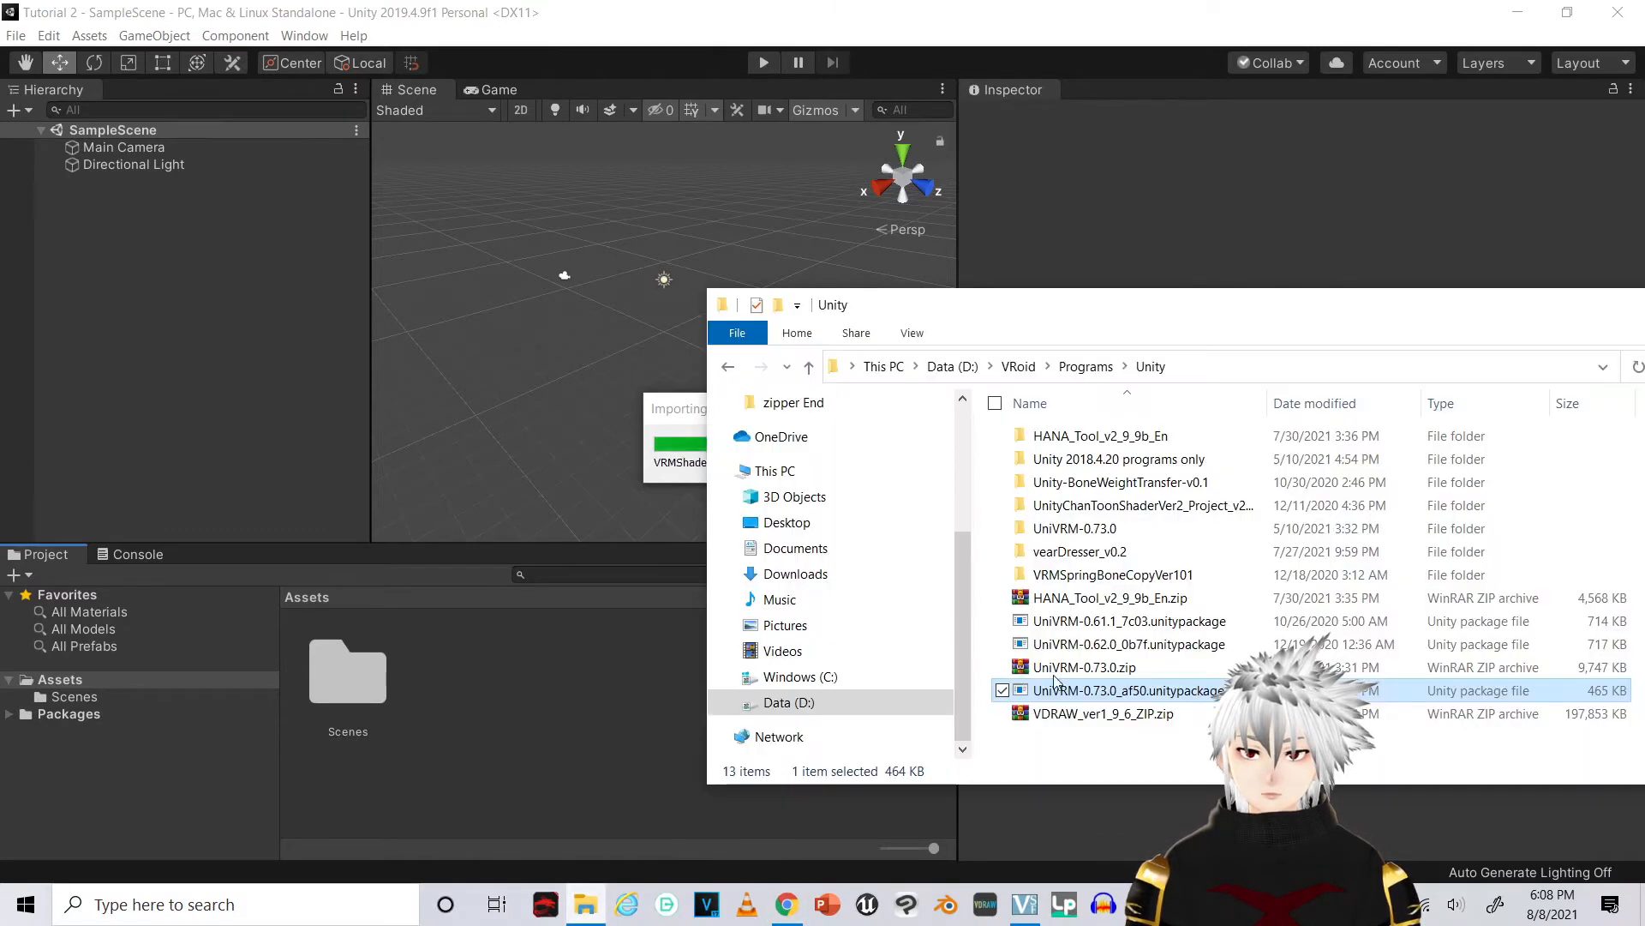
click(1138, 487)
double_click(1138, 487)
double_click(1109, 445)
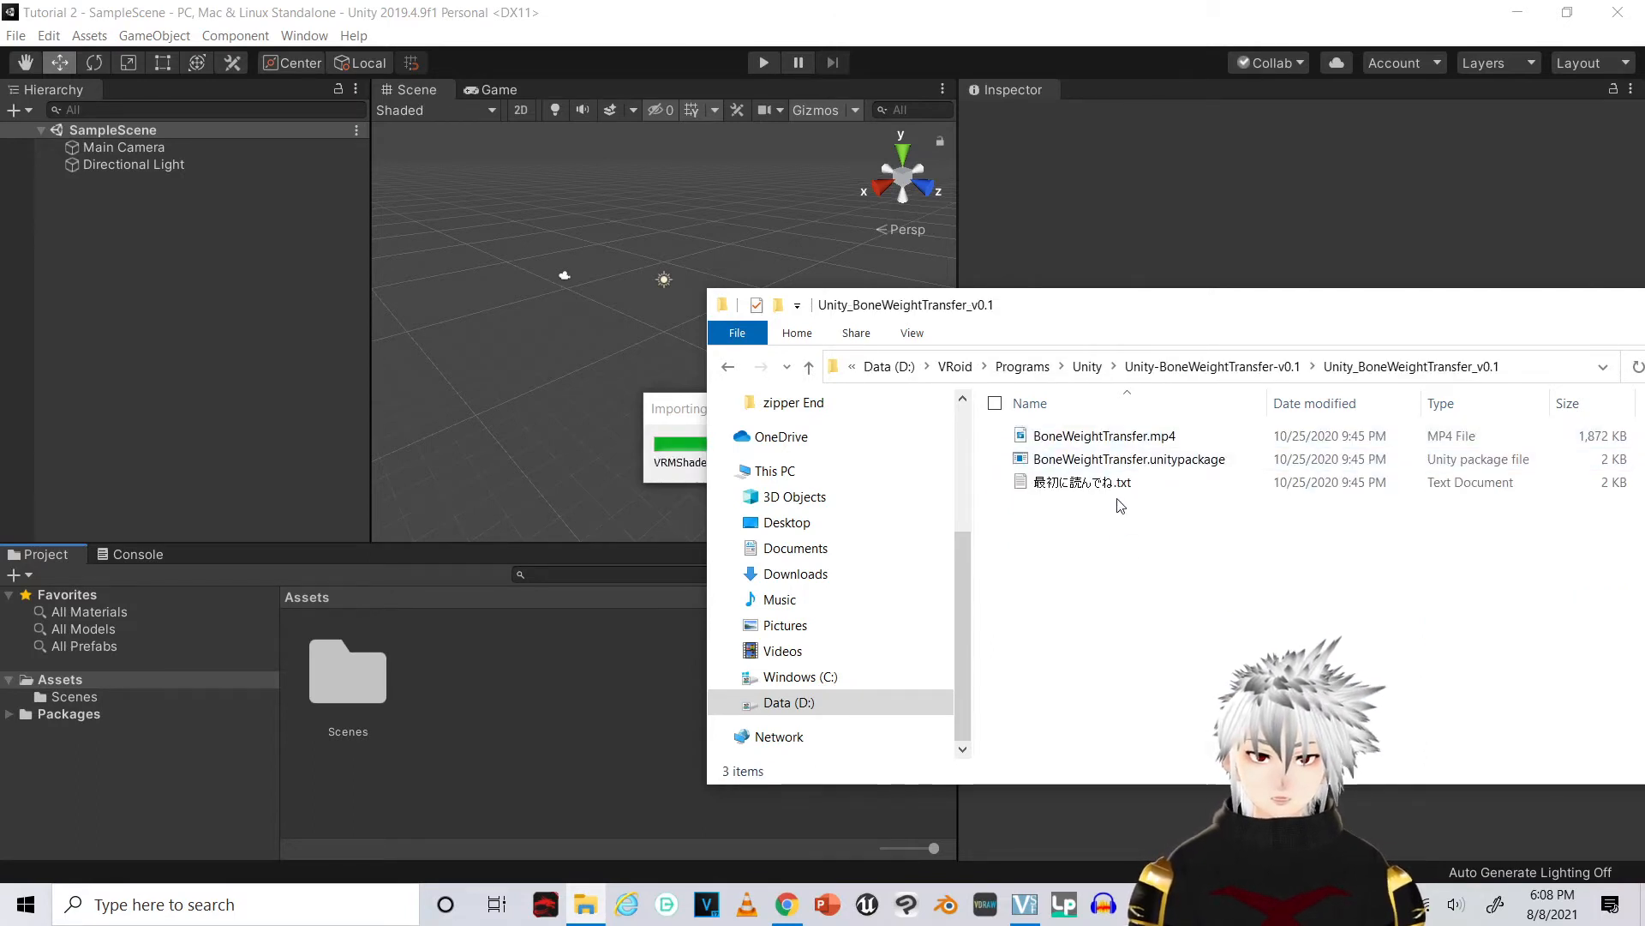
click(1125, 462)
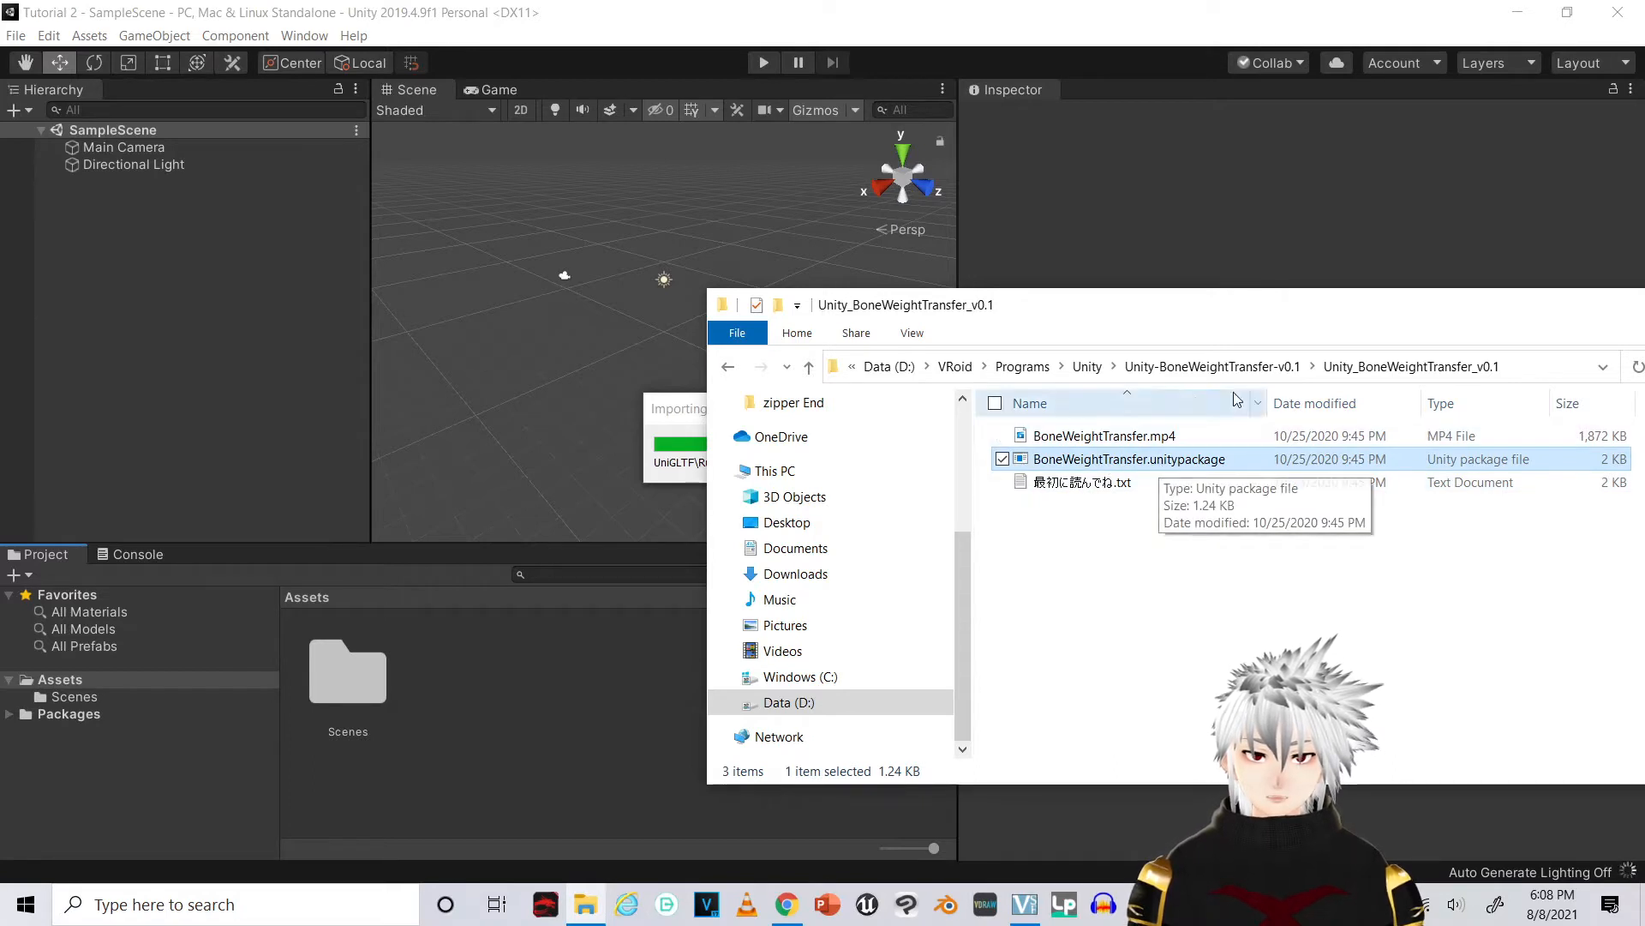
drag(1235, 313, 1477, 163)
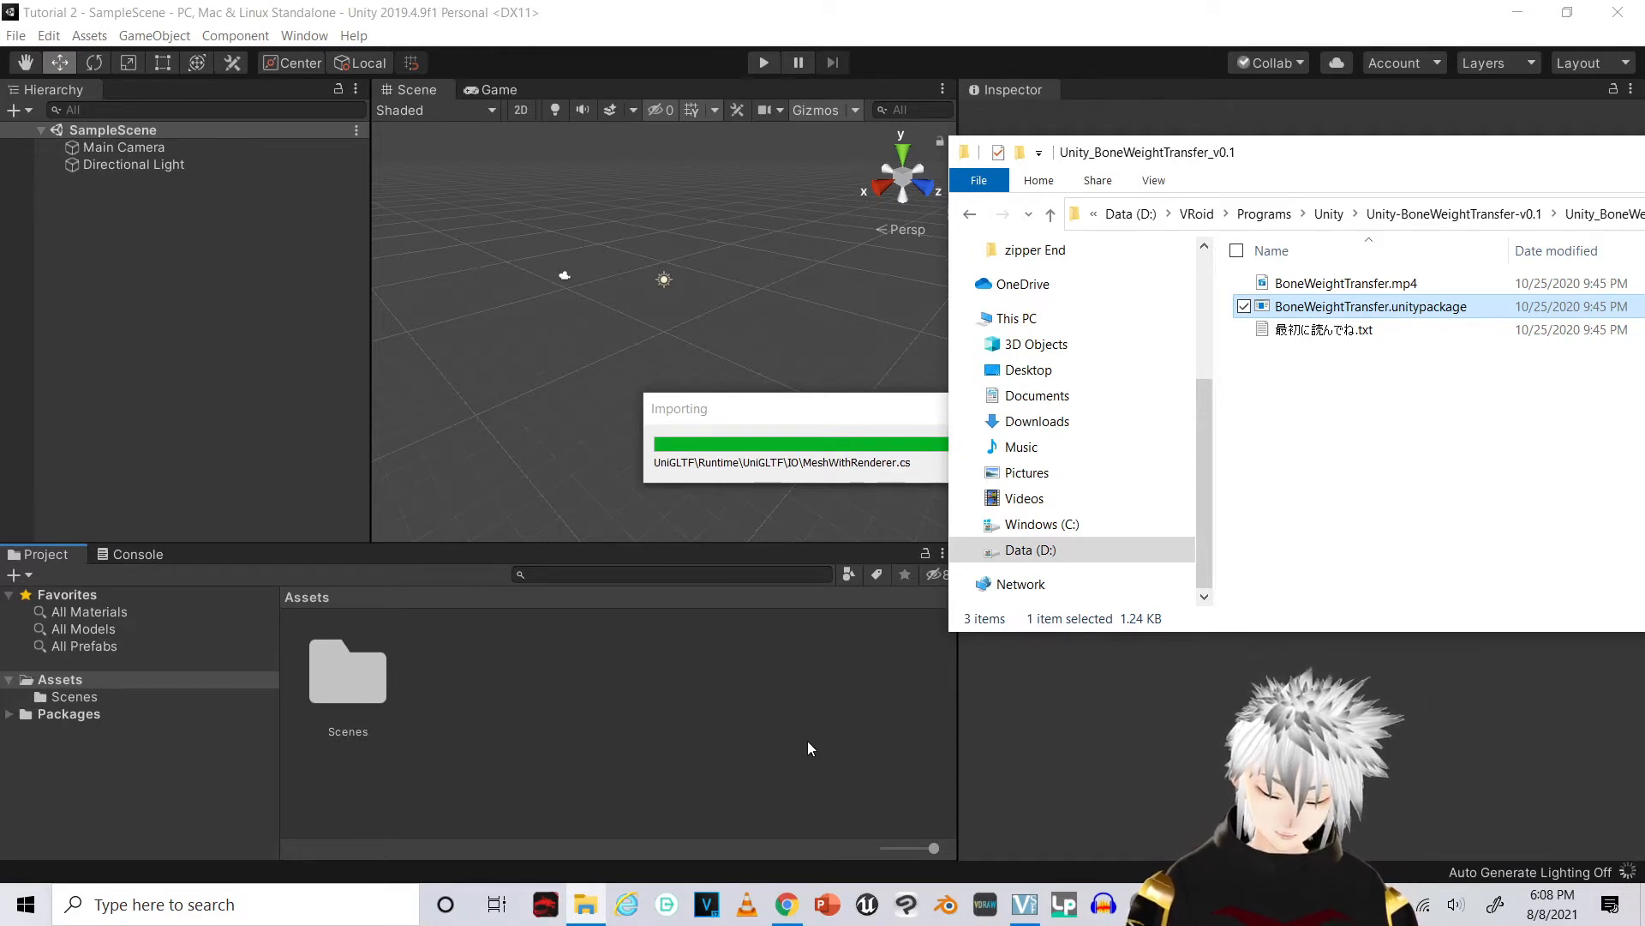
drag(1154, 163, 1141, 485)
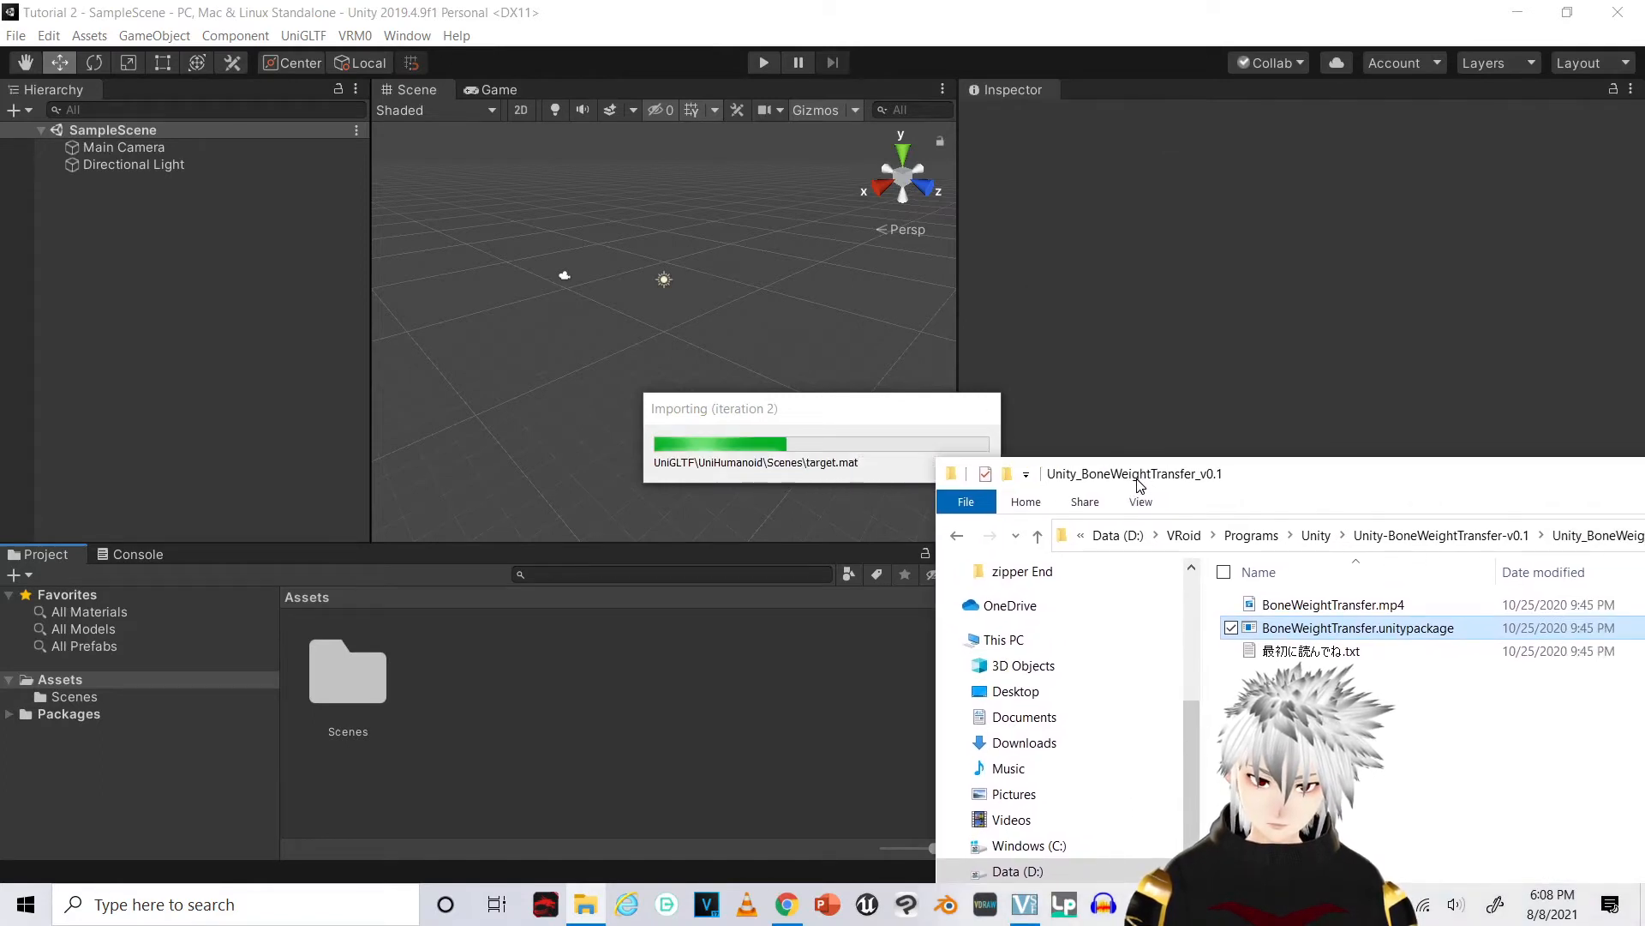
drag(1141, 485, 906, 222)
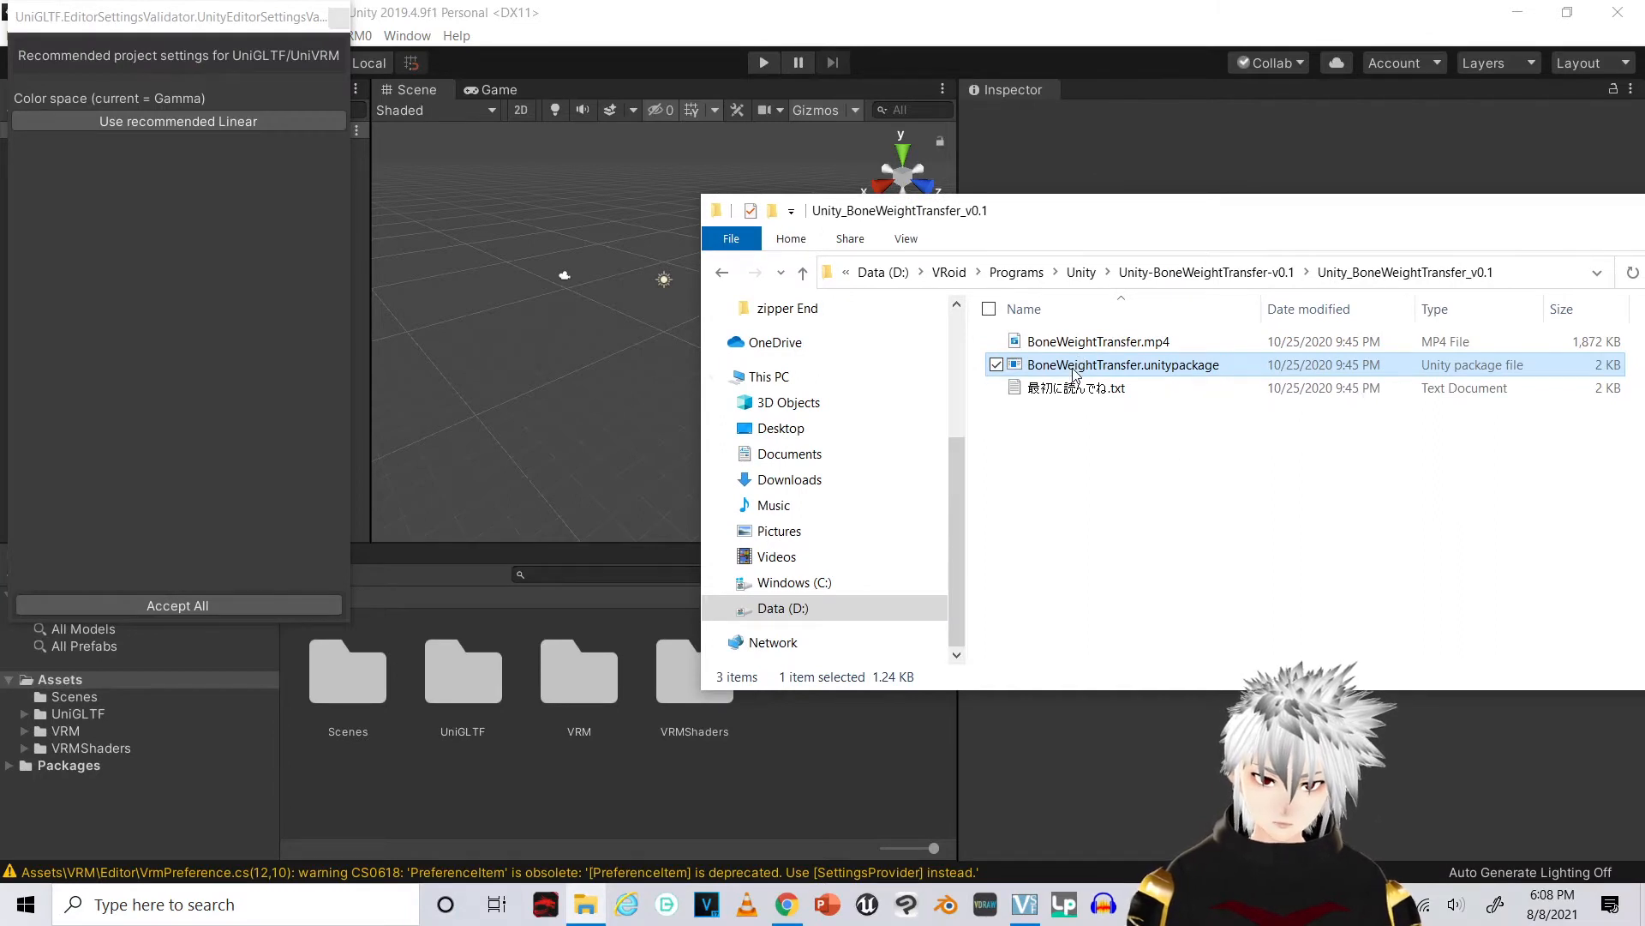
Import BoneWeightTransfer.unitypackage into the project's Assets and accept all recommended UniGLTF/UniVRM project settings
drag(1074, 375, 823, 723)
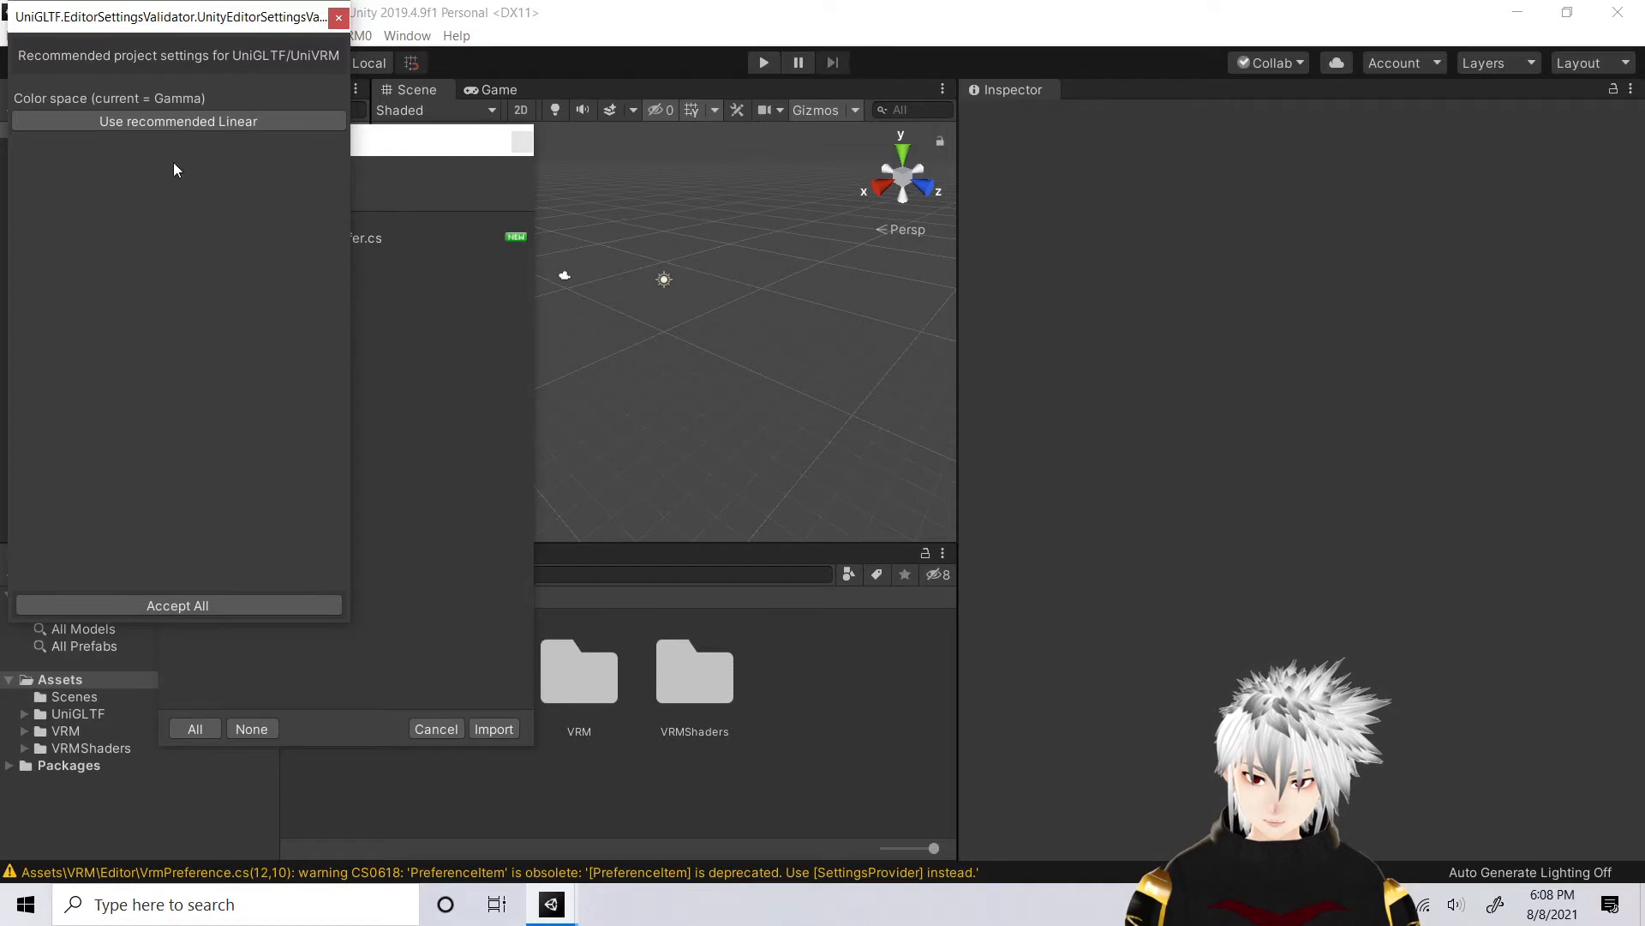
click(339, 19)
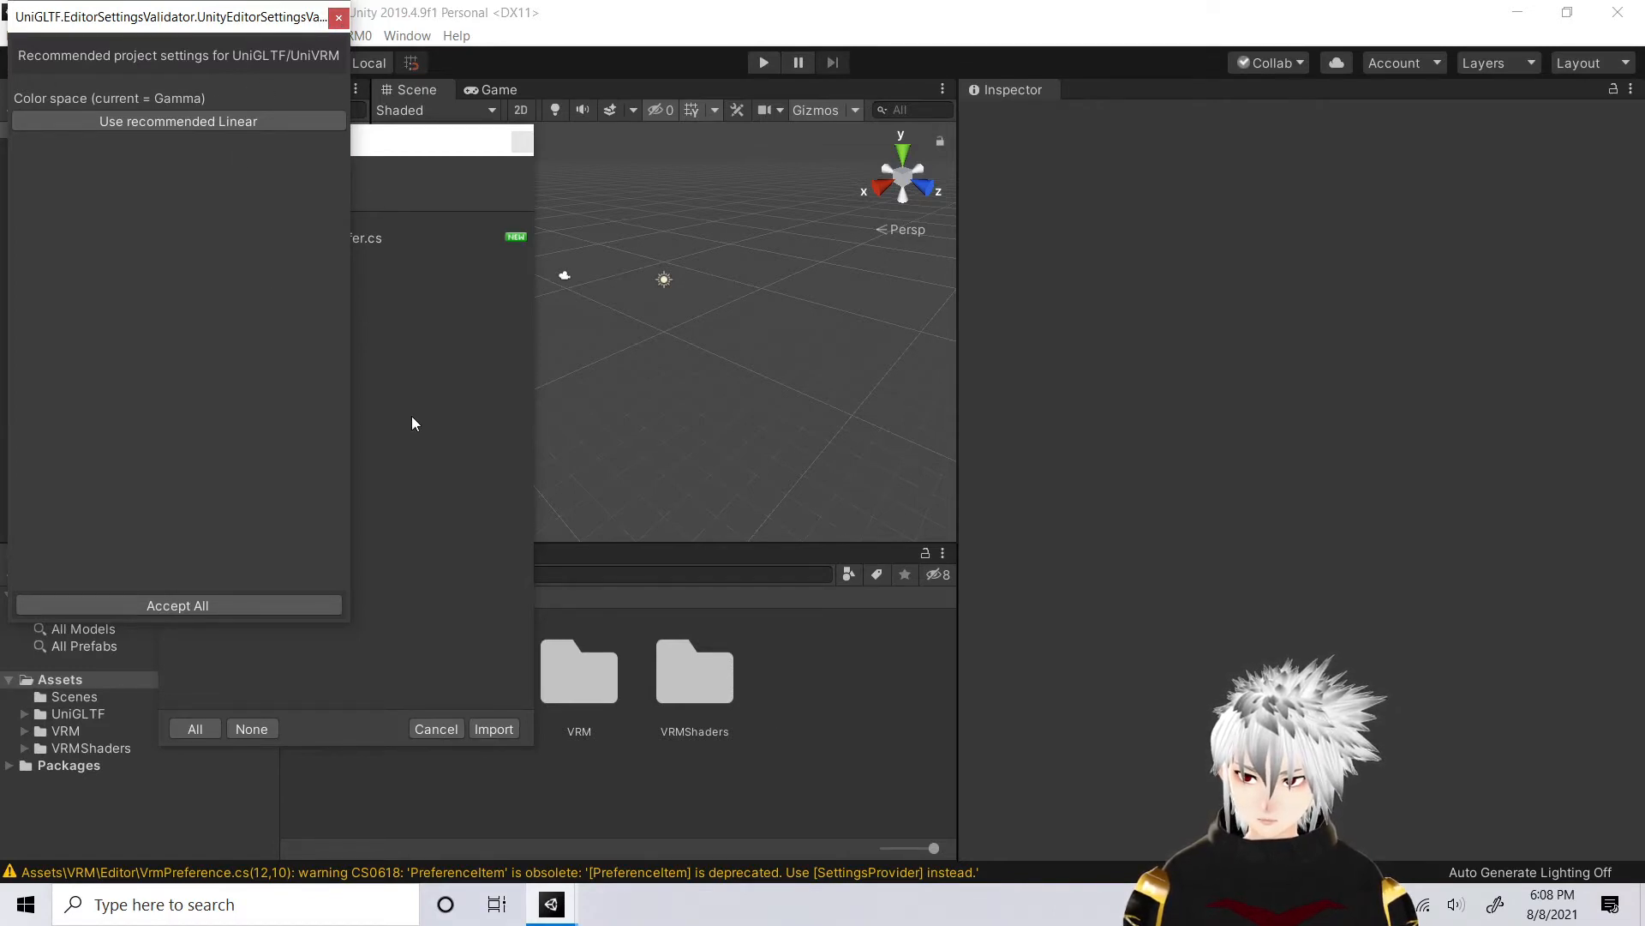
click(209, 606)
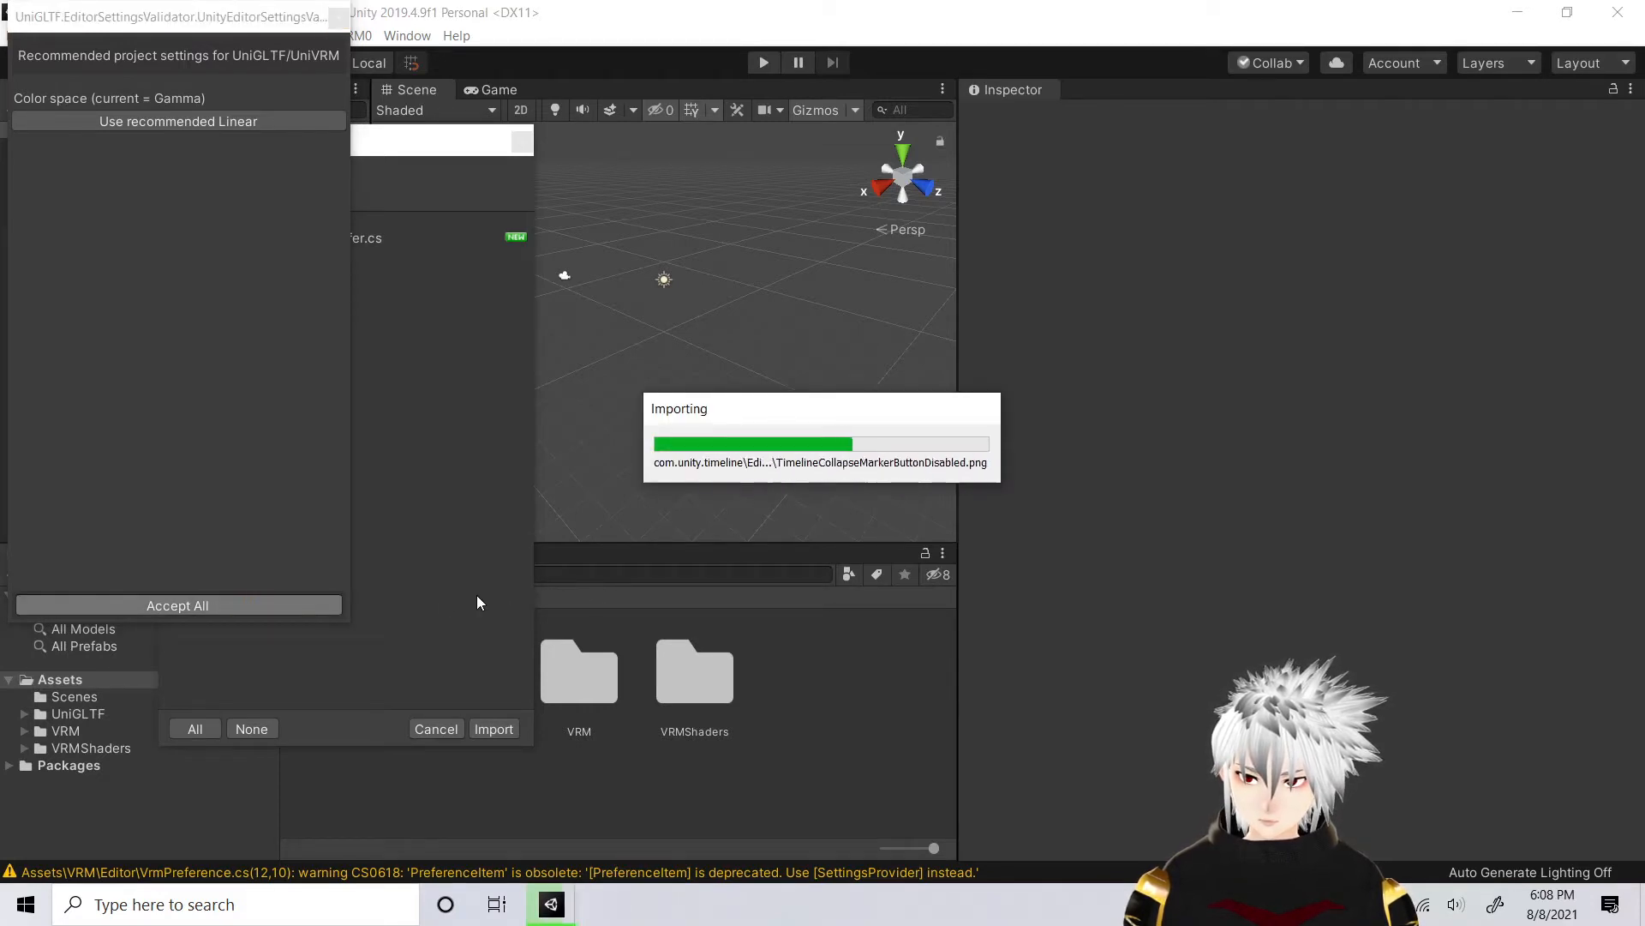
click(492, 728)
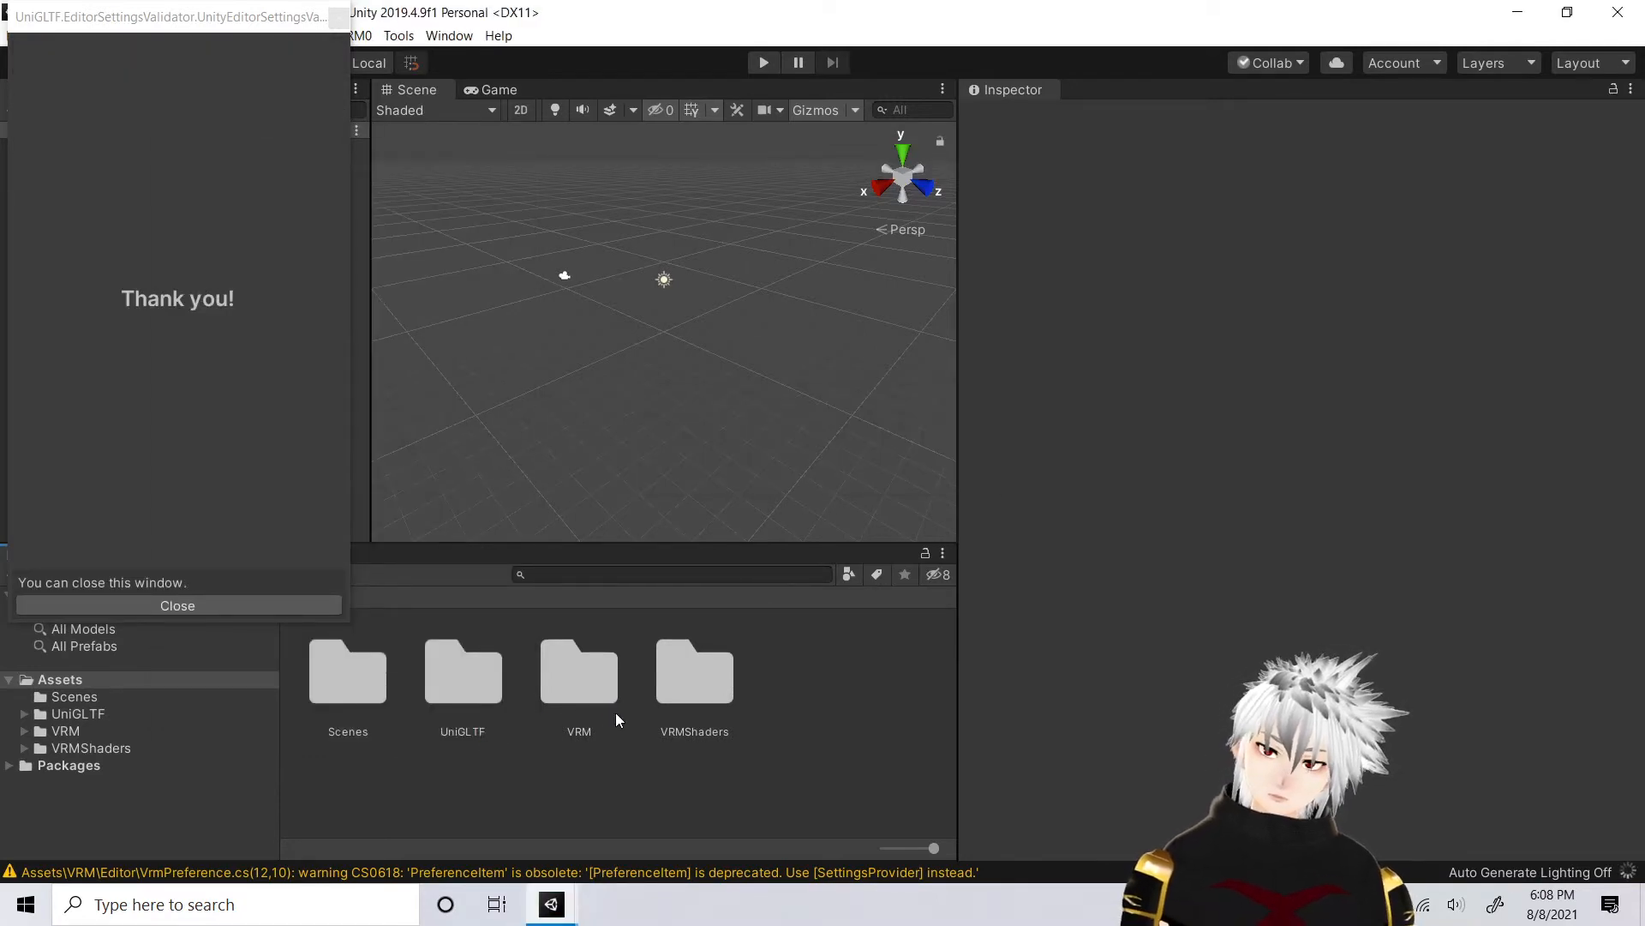
click(270, 604)
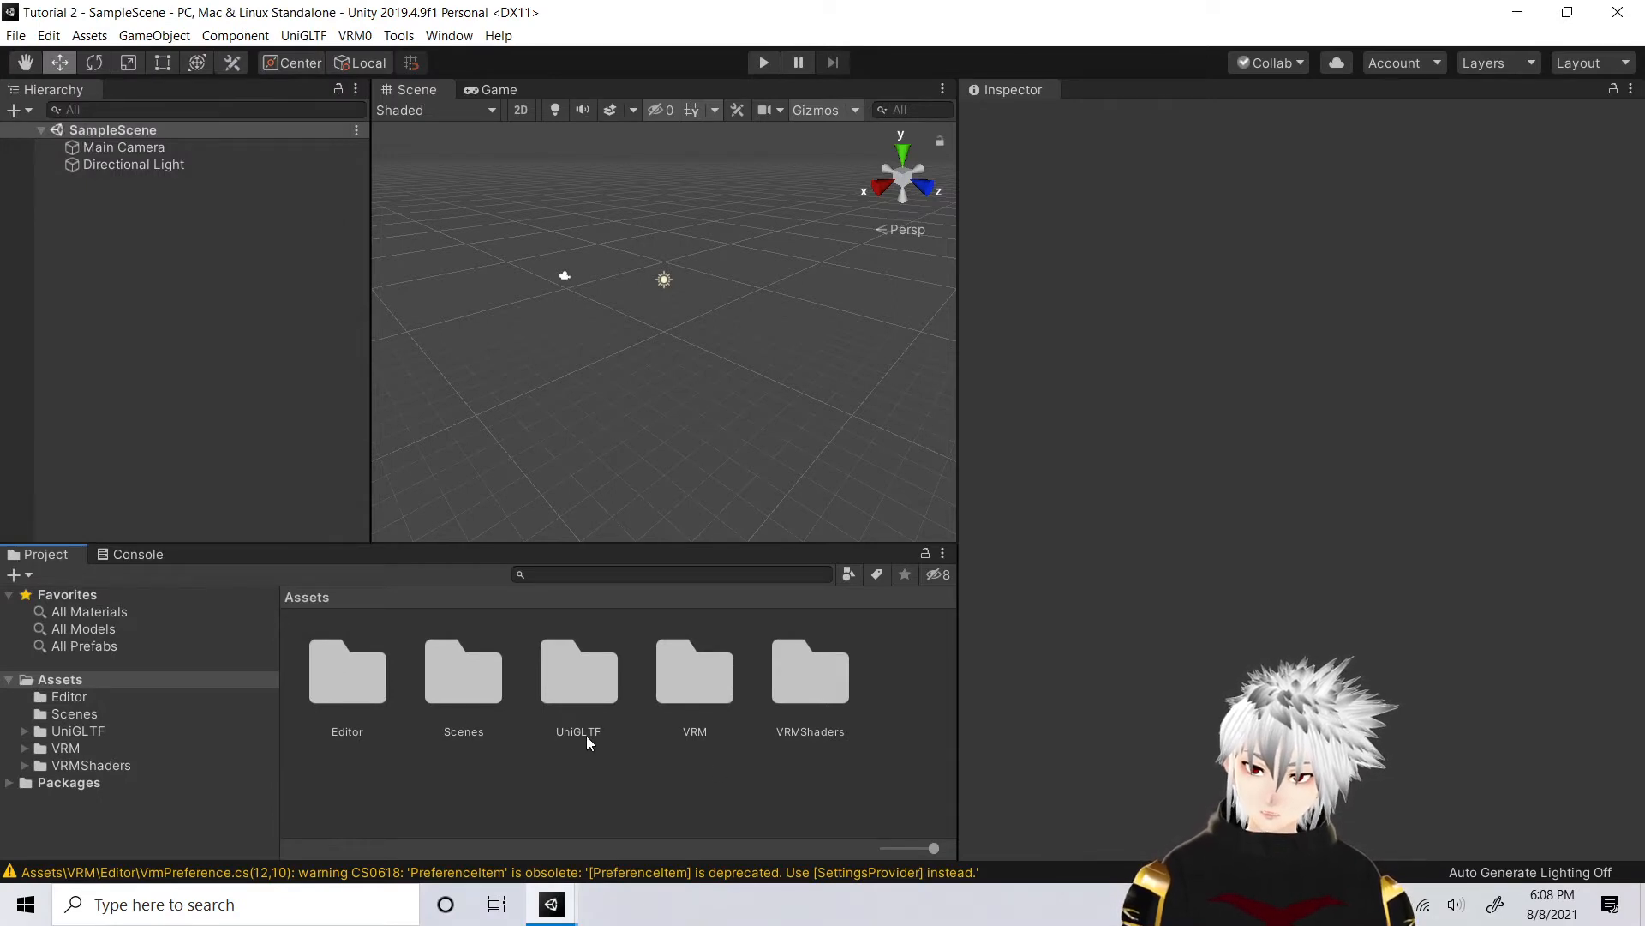
click(398, 37)
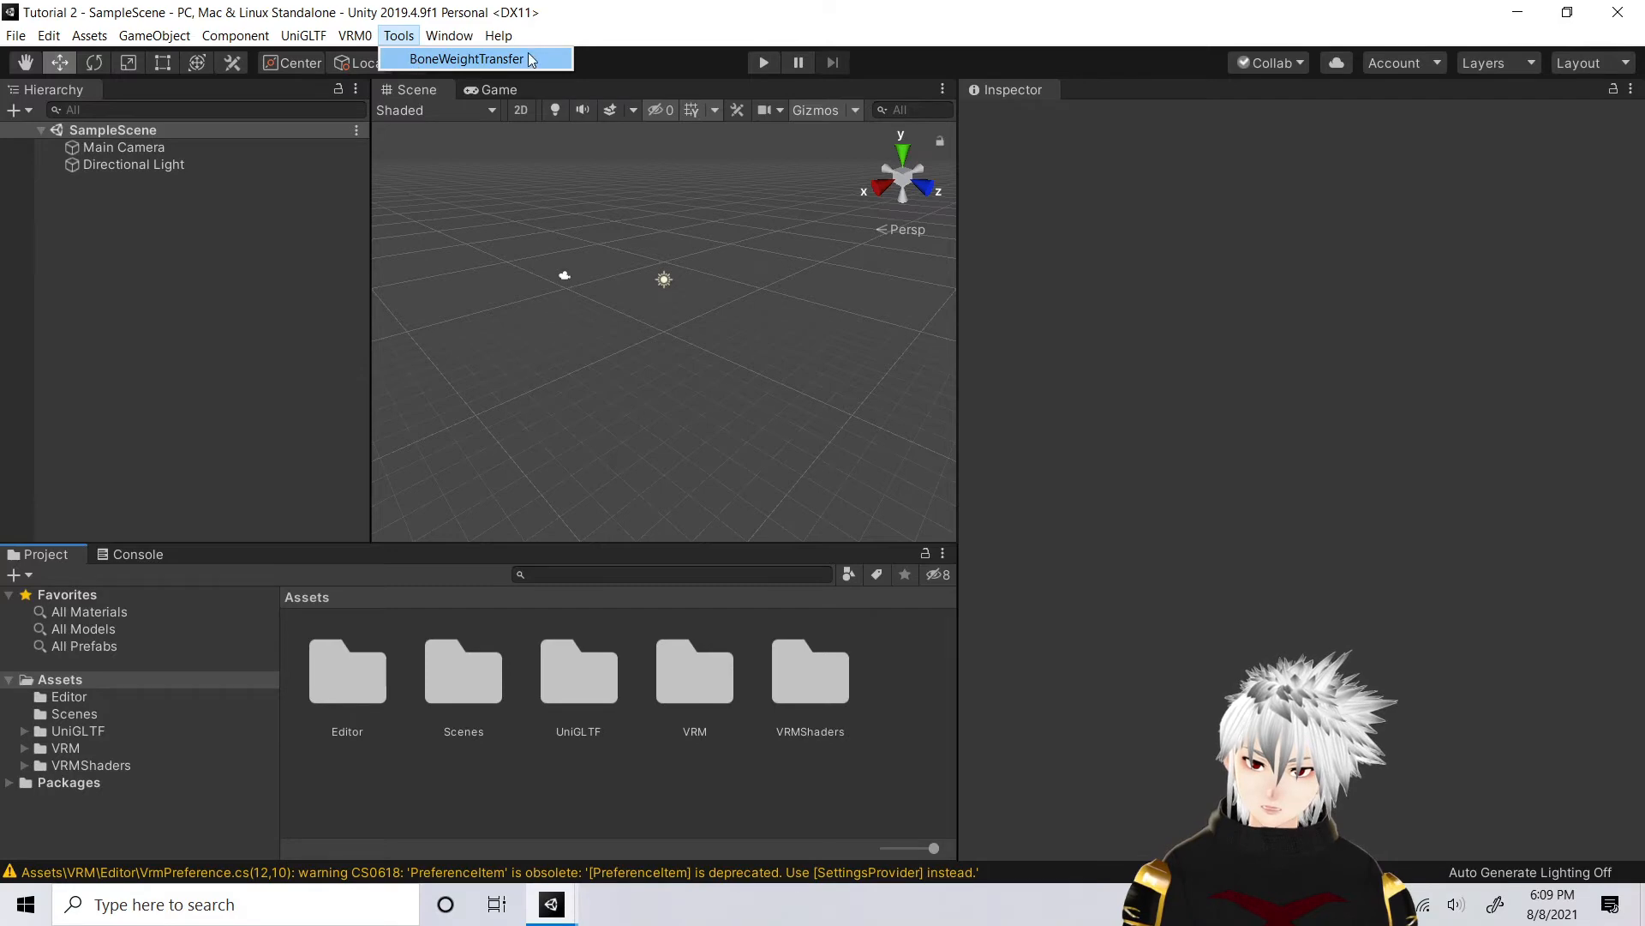
click(468, 762)
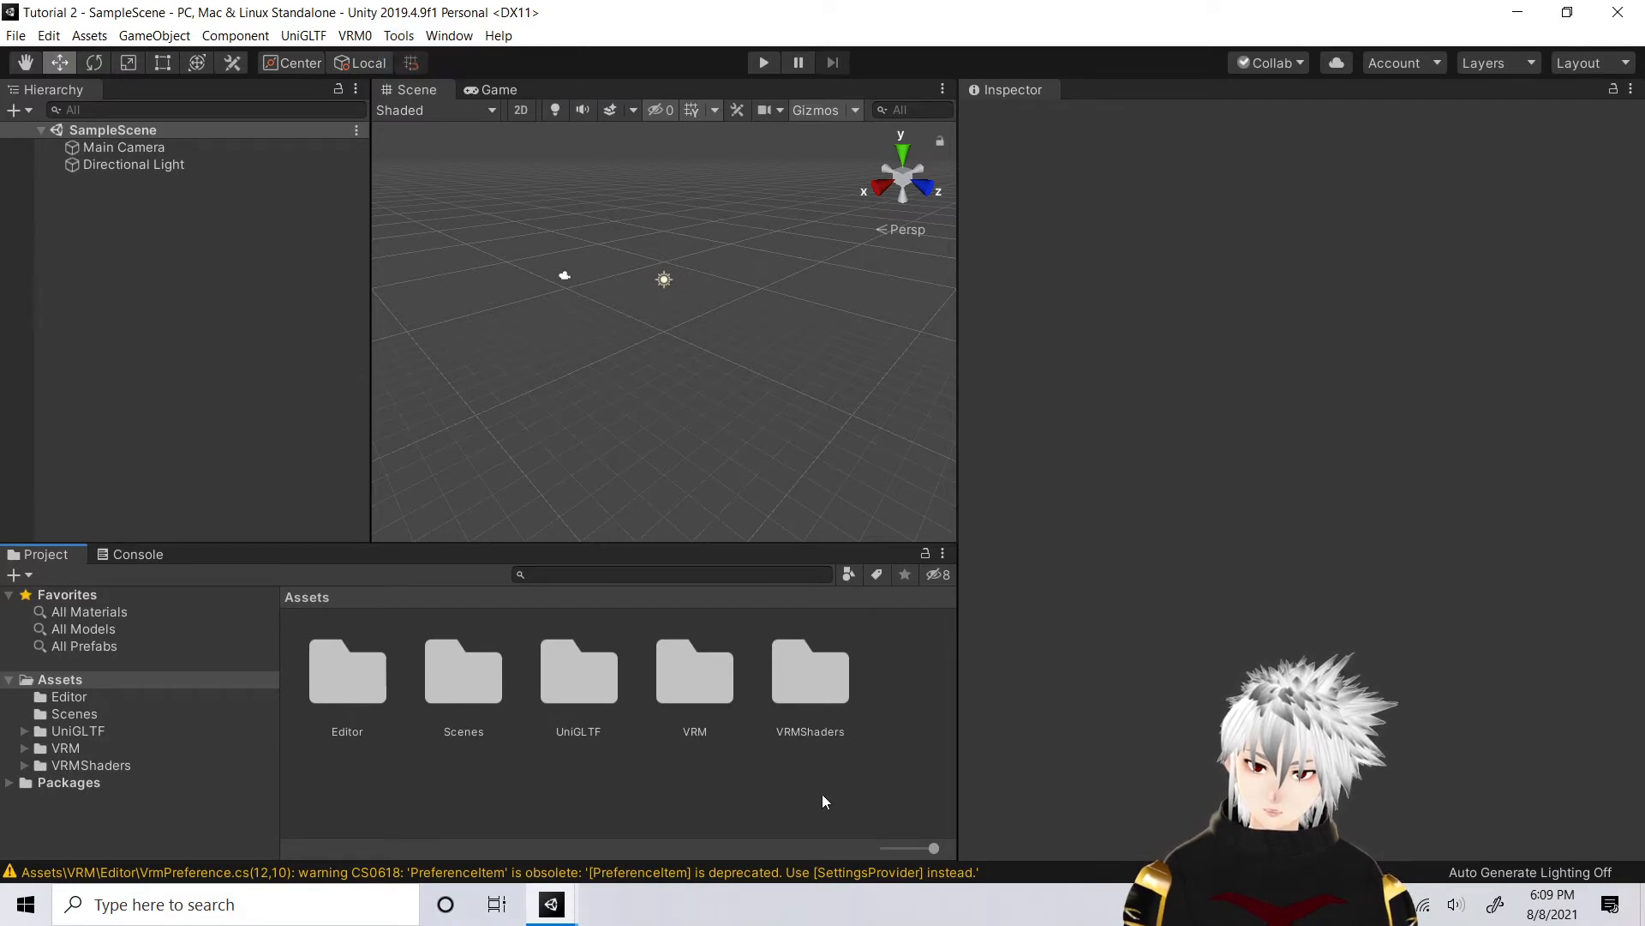
Create a folder named "Model" in Assets and open it
right_click(523, 768)
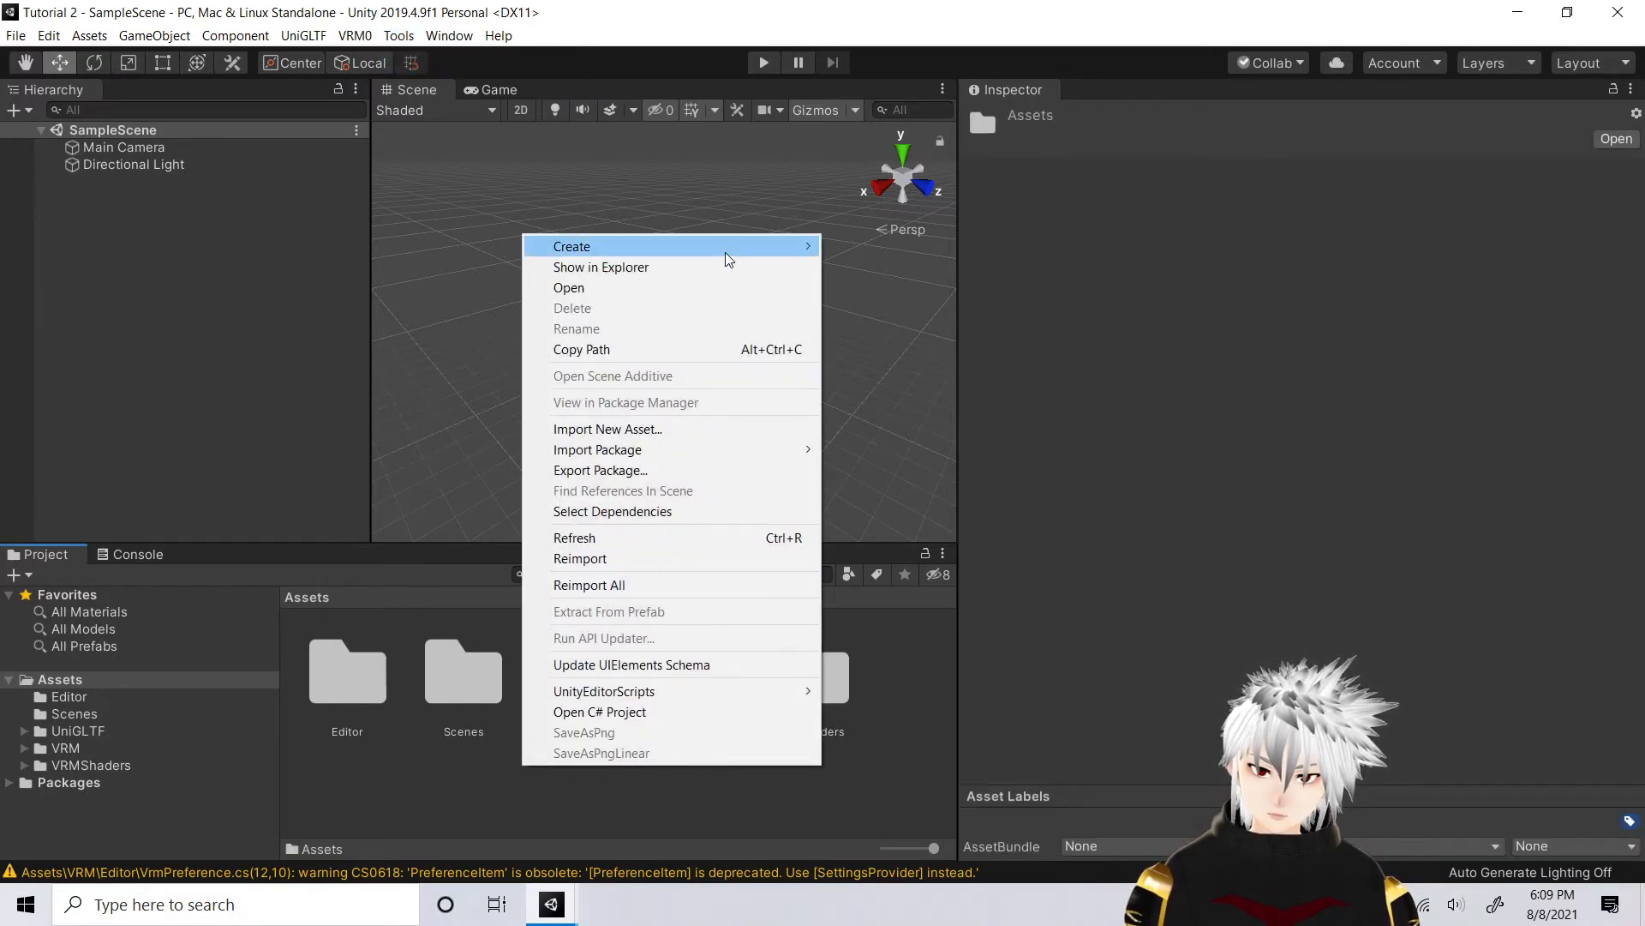
mouse_move(725, 251)
click(870, 210)
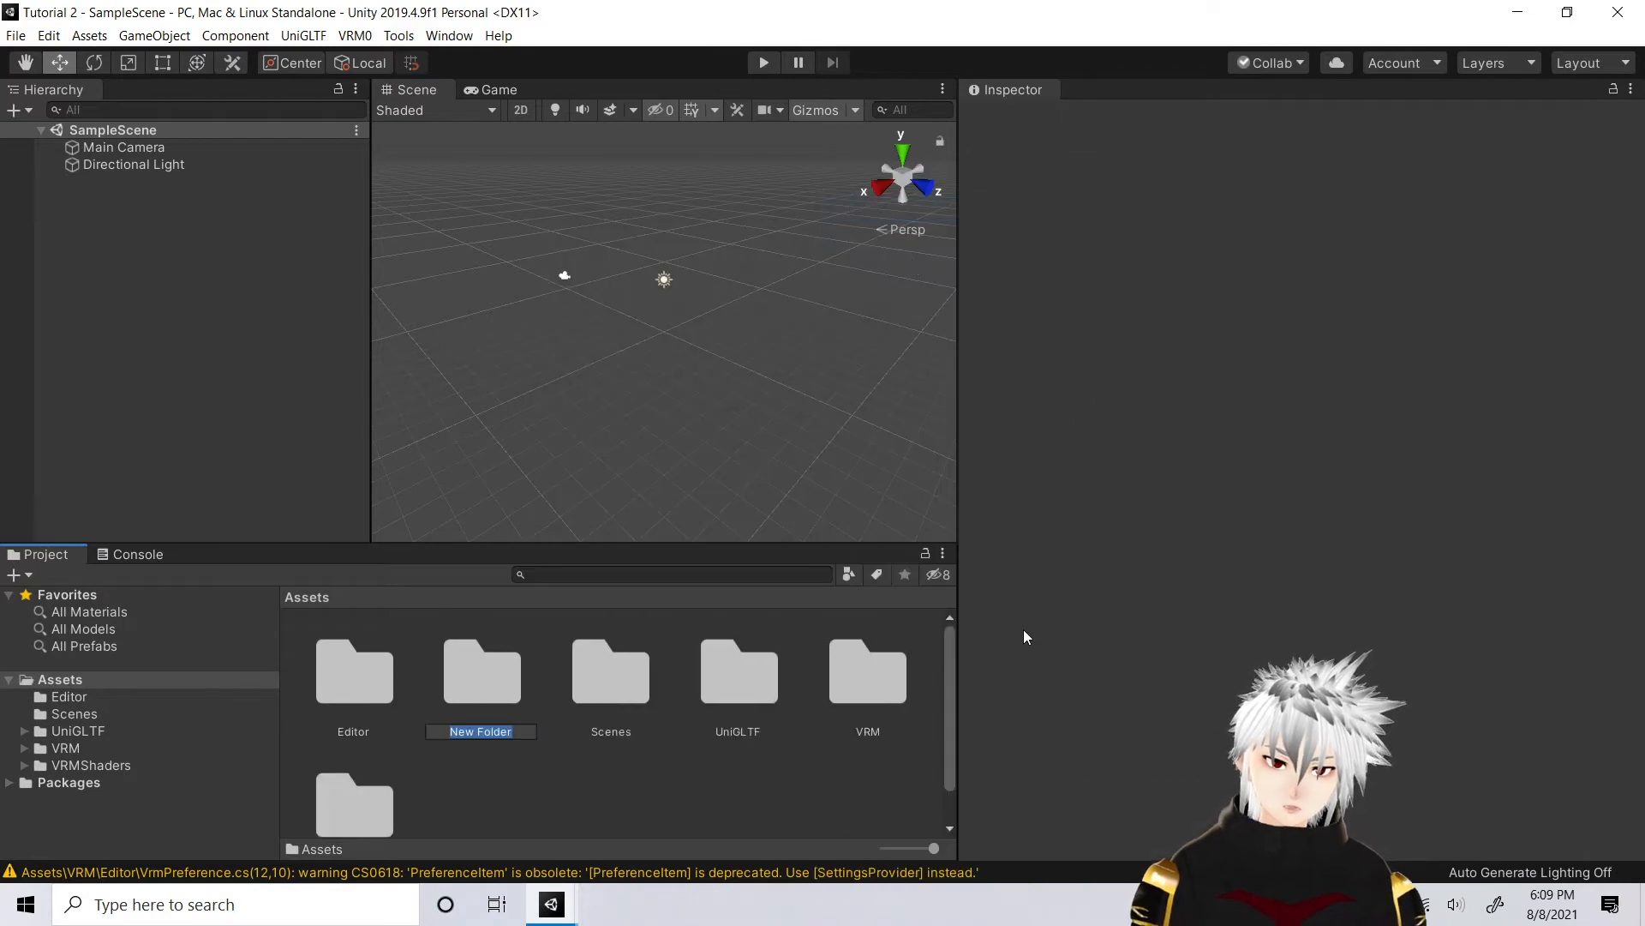
text(Mo)
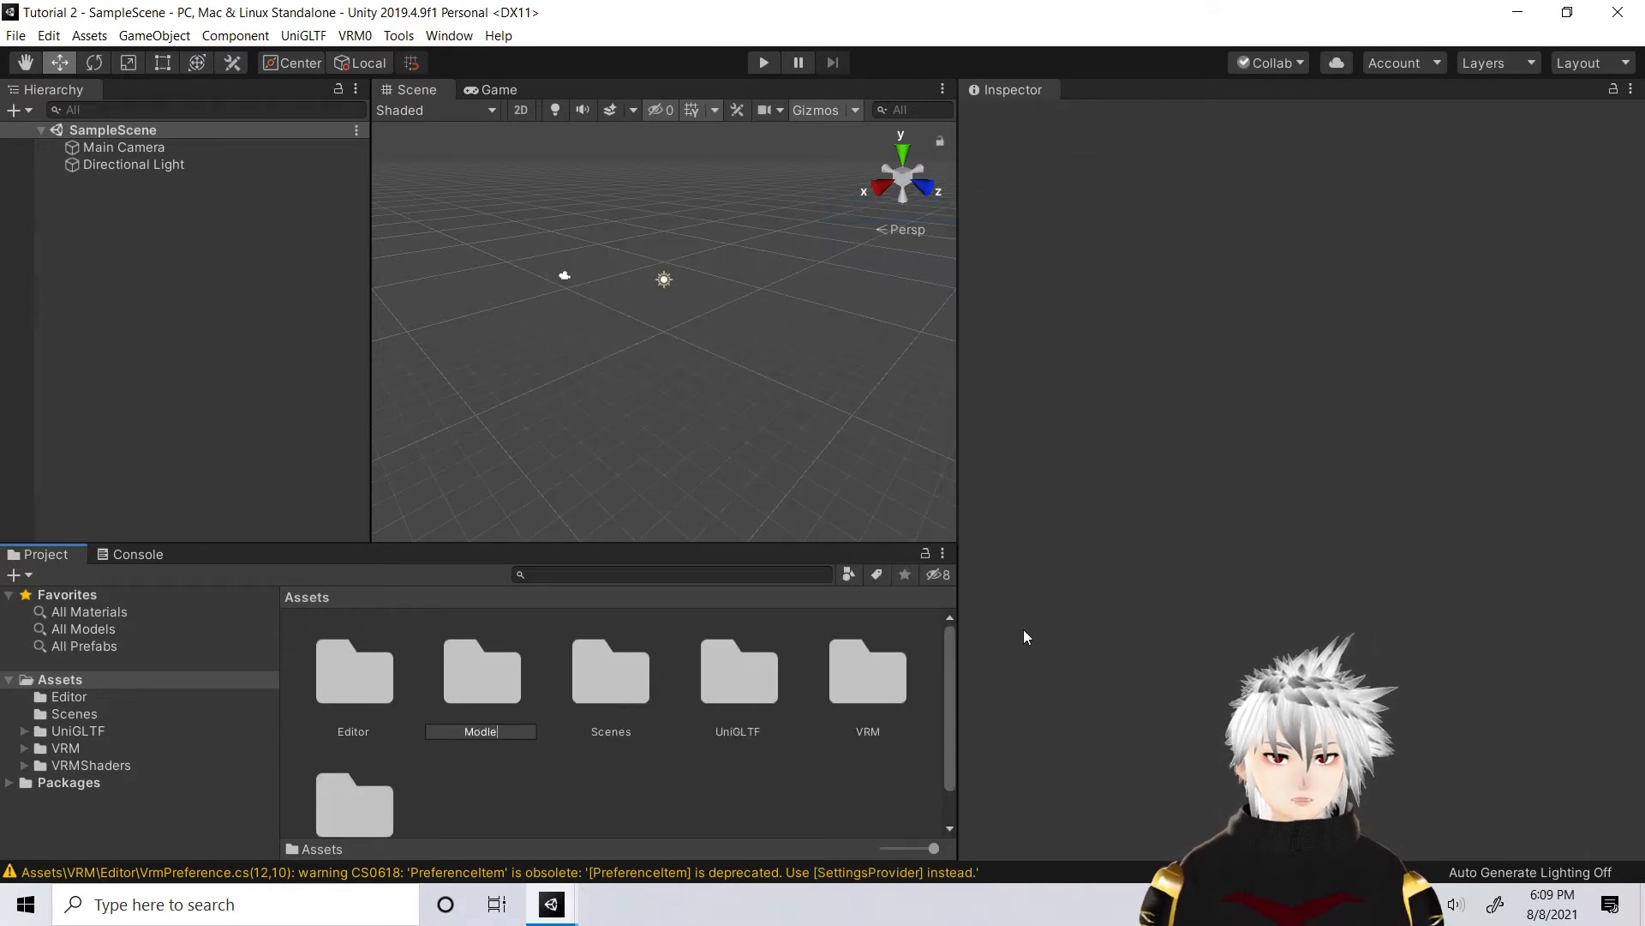
text(del)
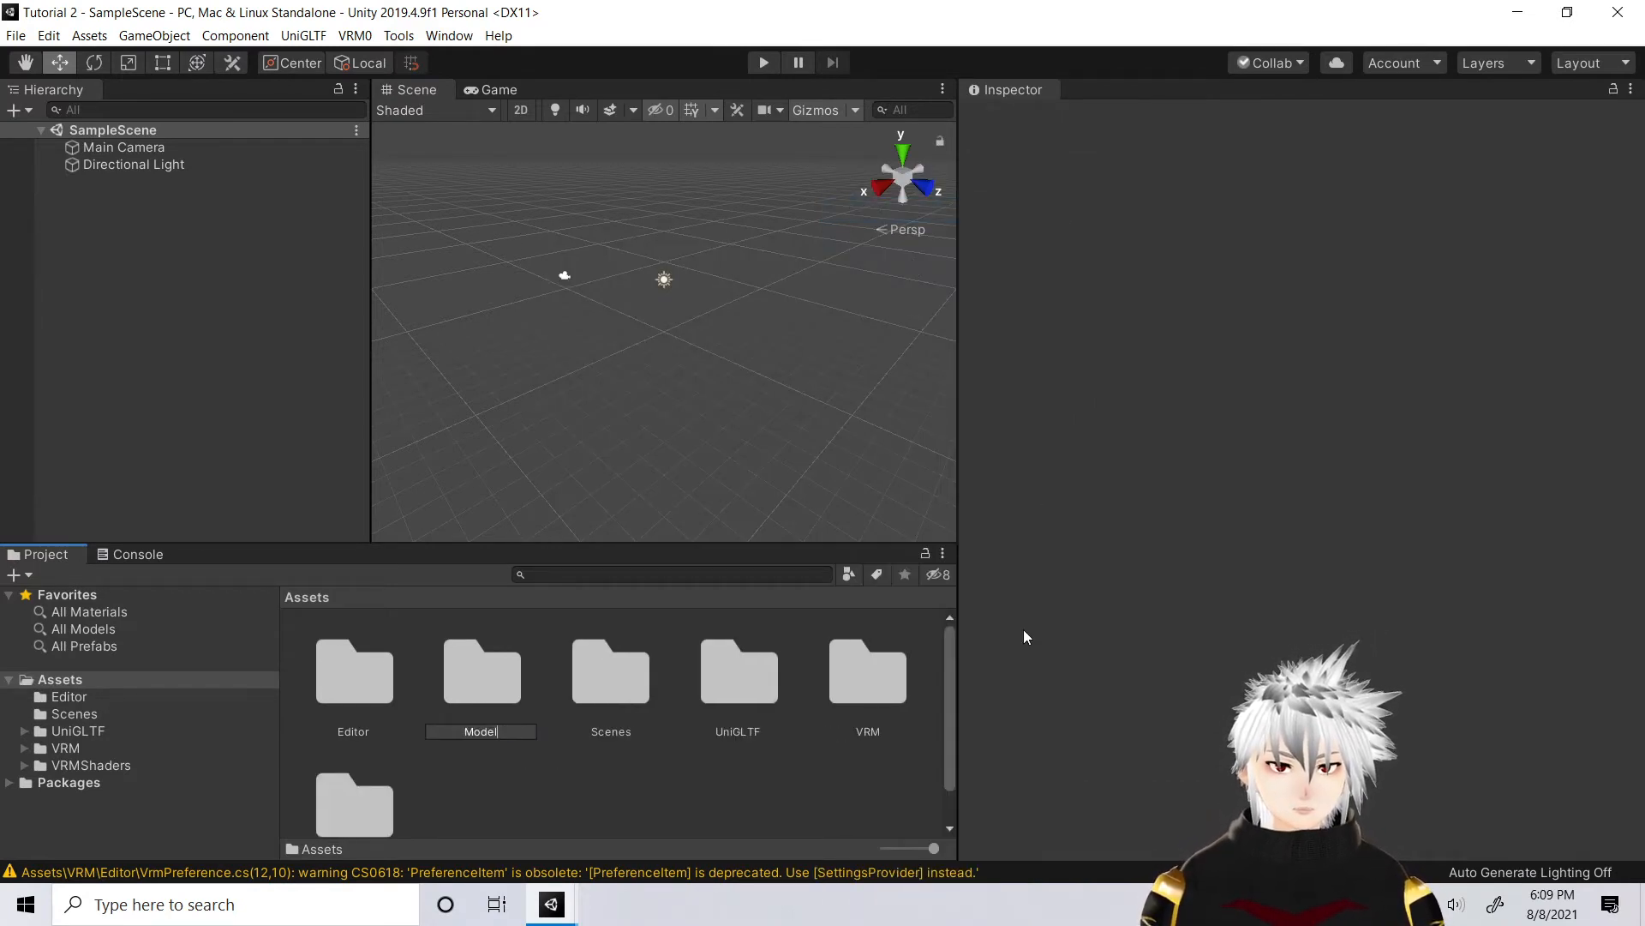
key(Return)
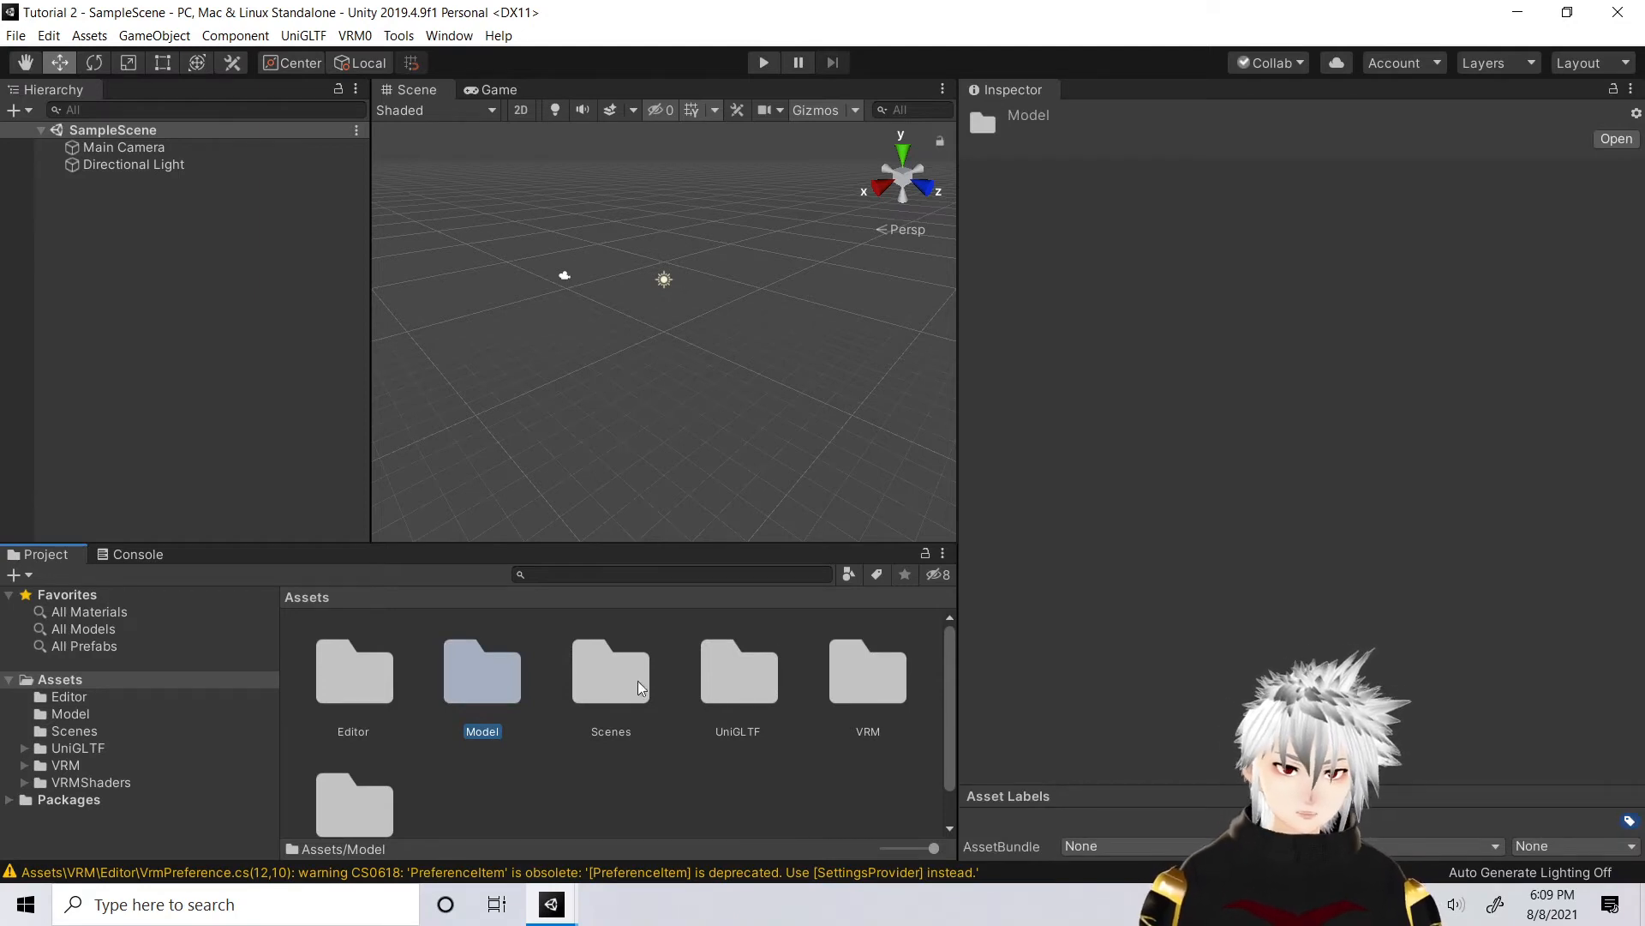
double_click(477, 728)
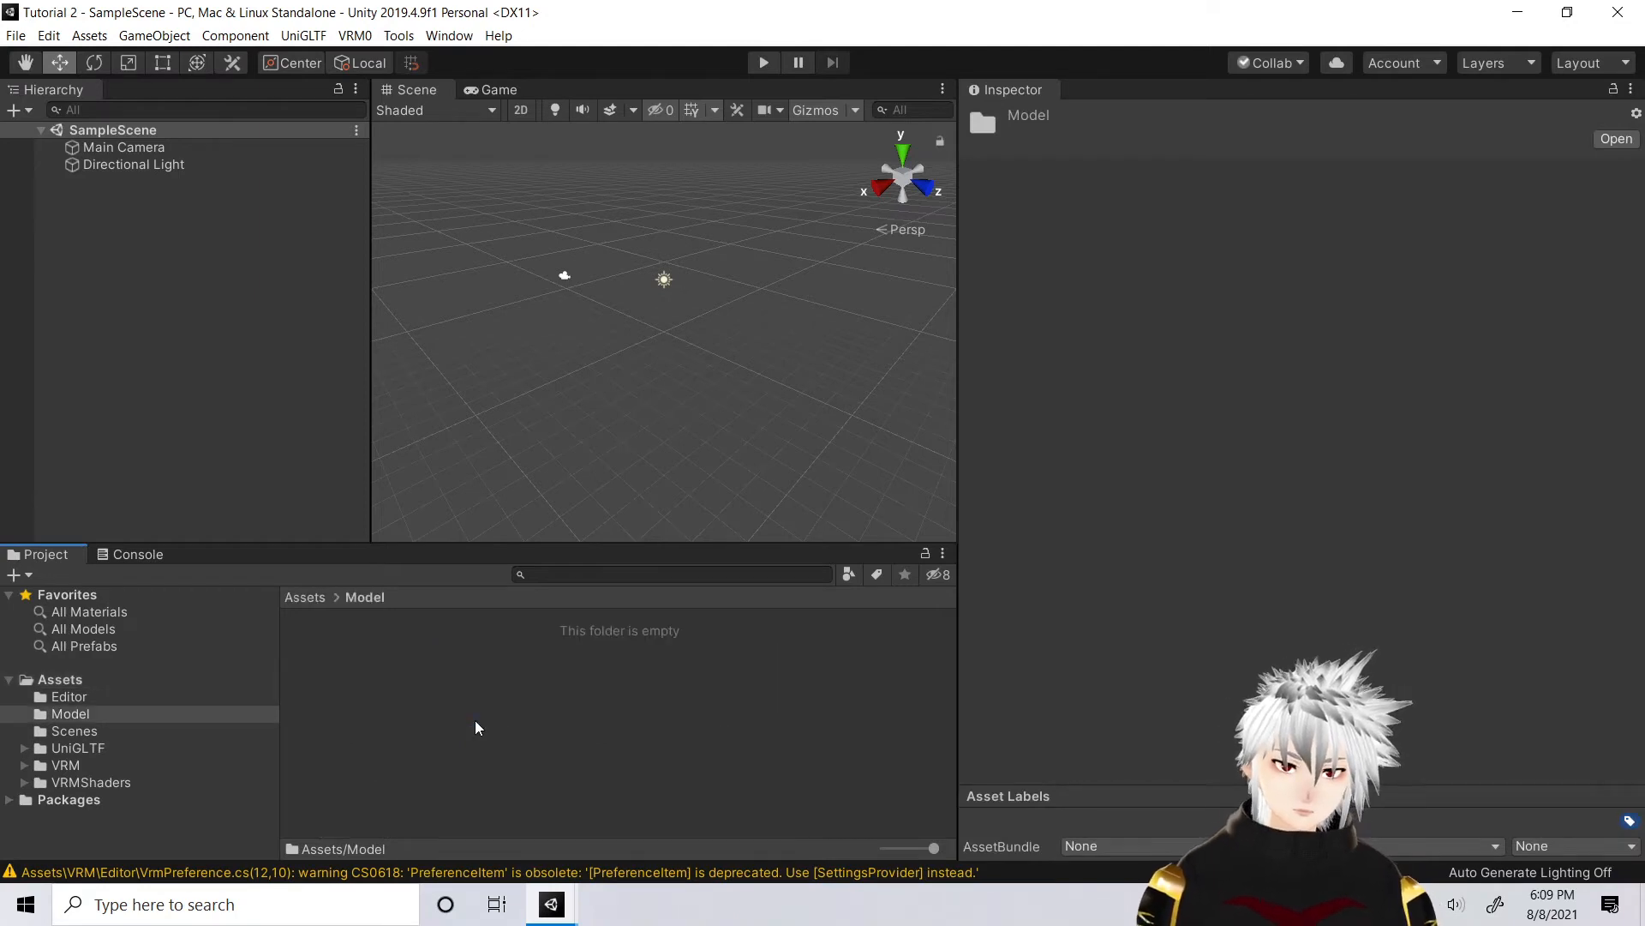
Import "Fox Girl vrm.vrm" from Downloads with UniVRM, saving "Fox Girl vrm.prefab" in the Assets > Model folder
click(355, 35)
click(361, 98)
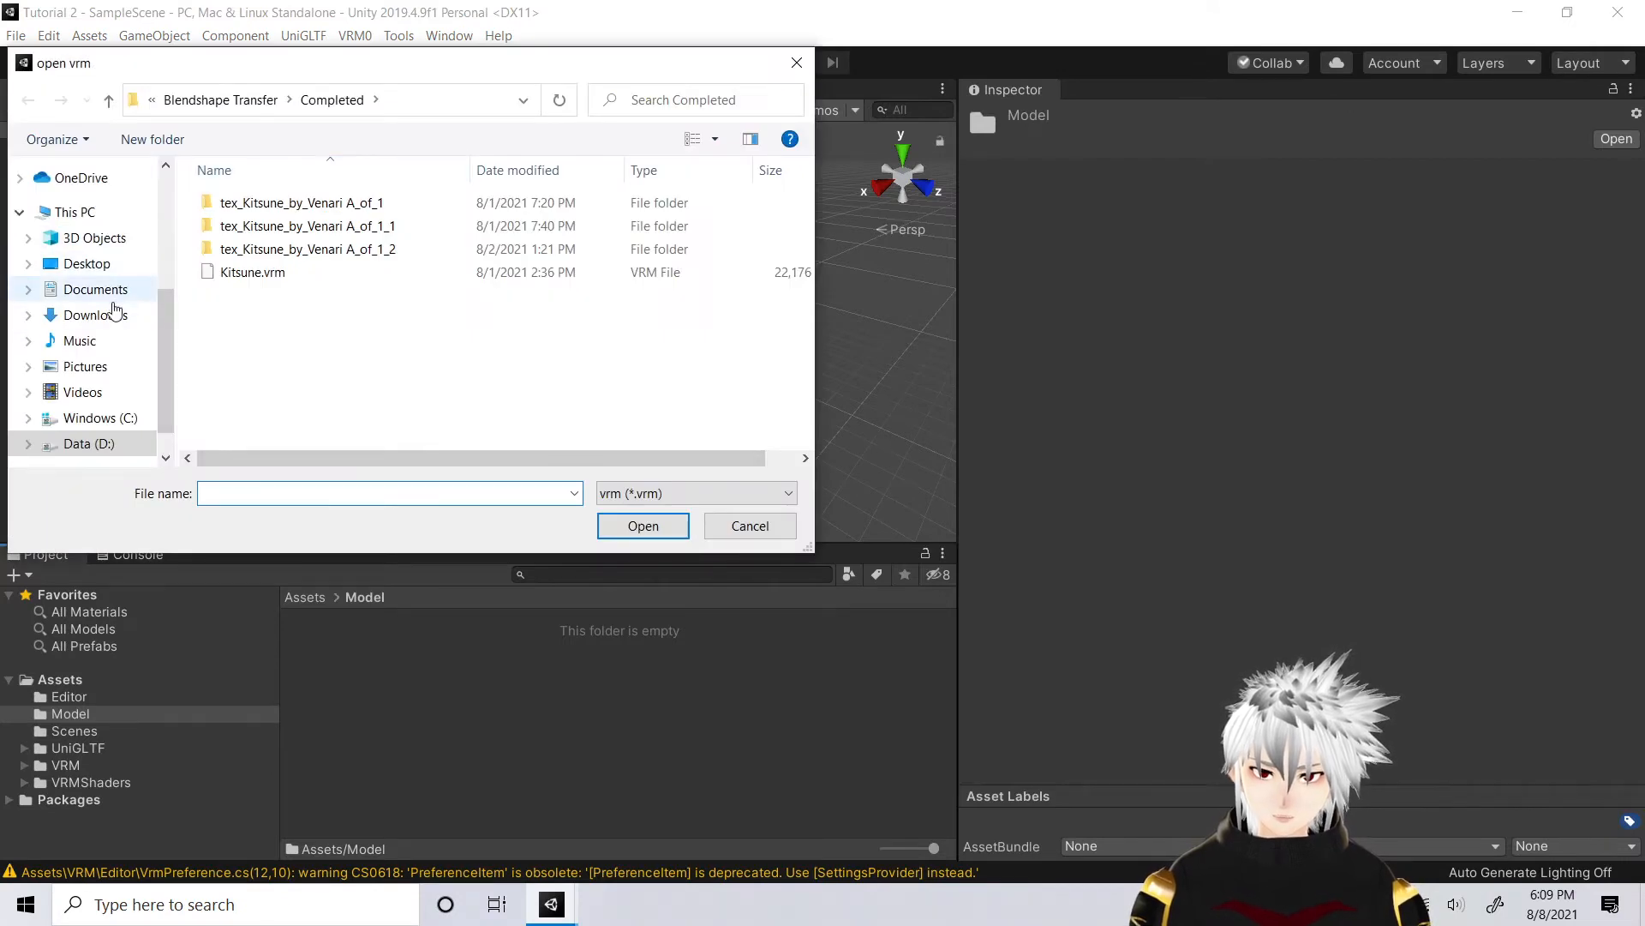
click(120, 315)
click(276, 244)
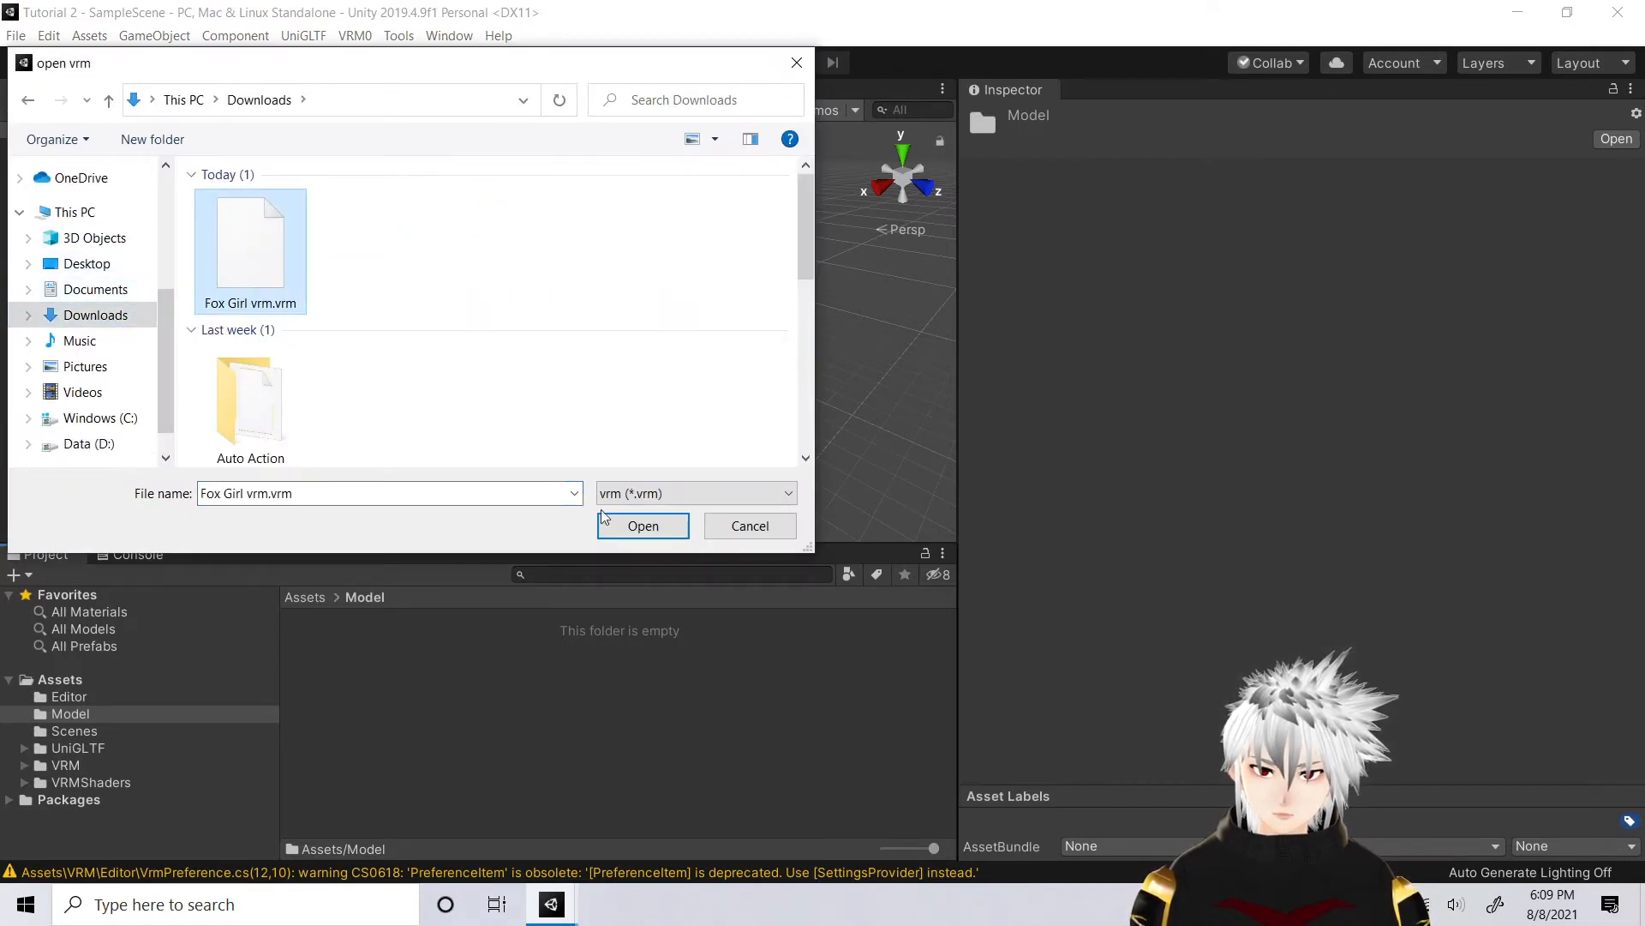
click(656, 531)
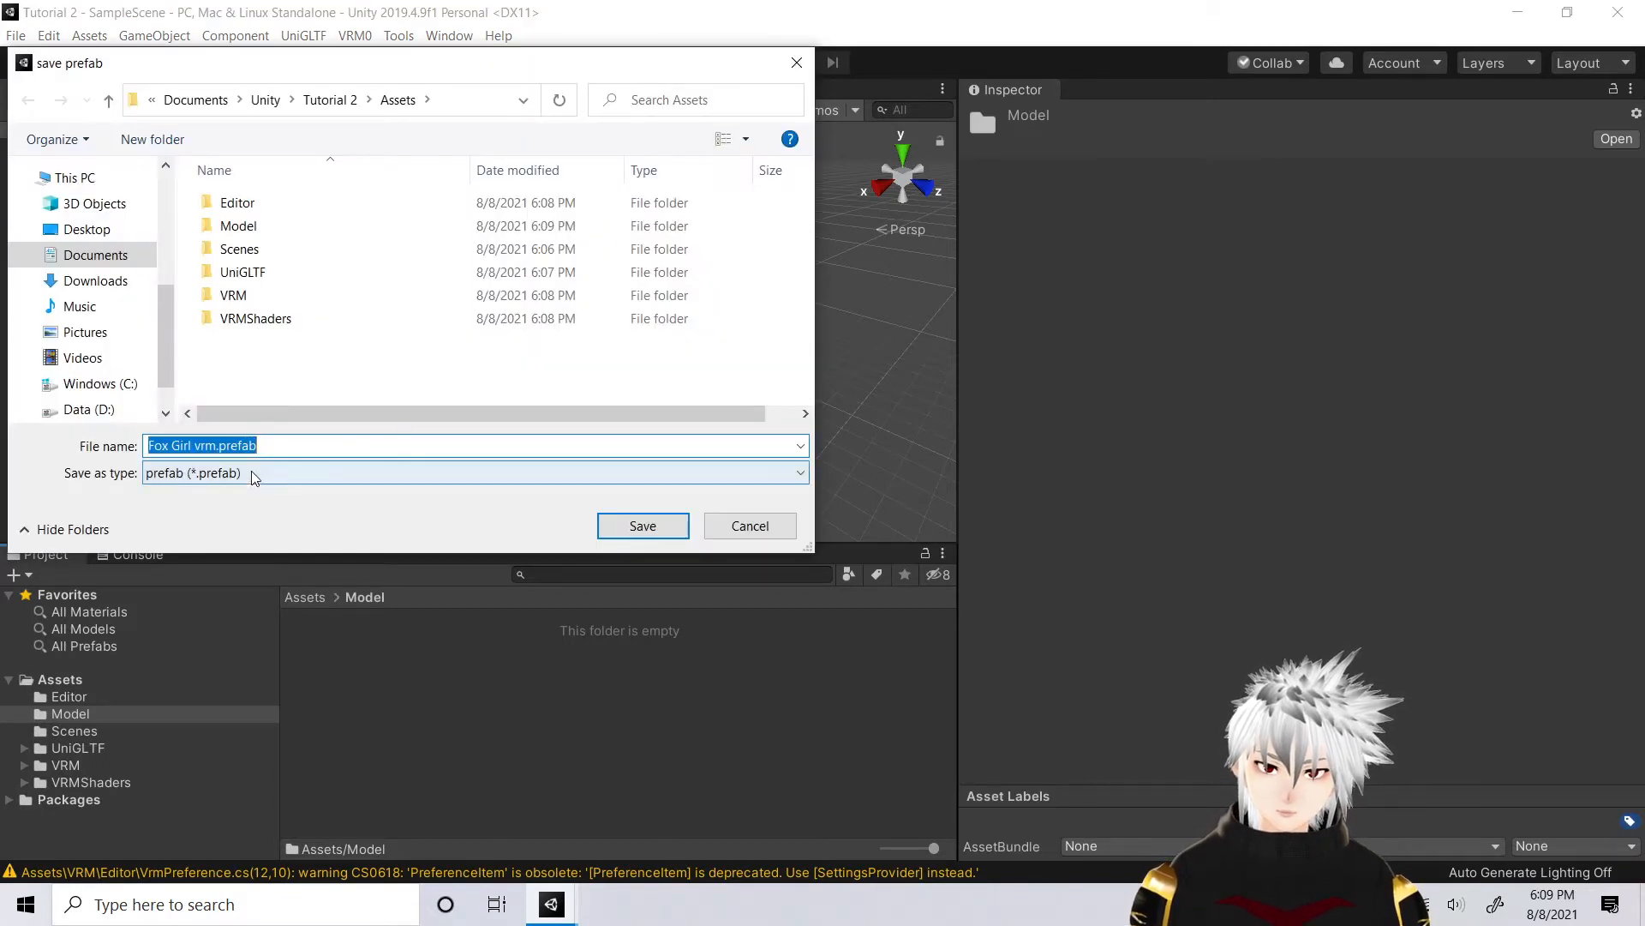
double_click(240, 227)
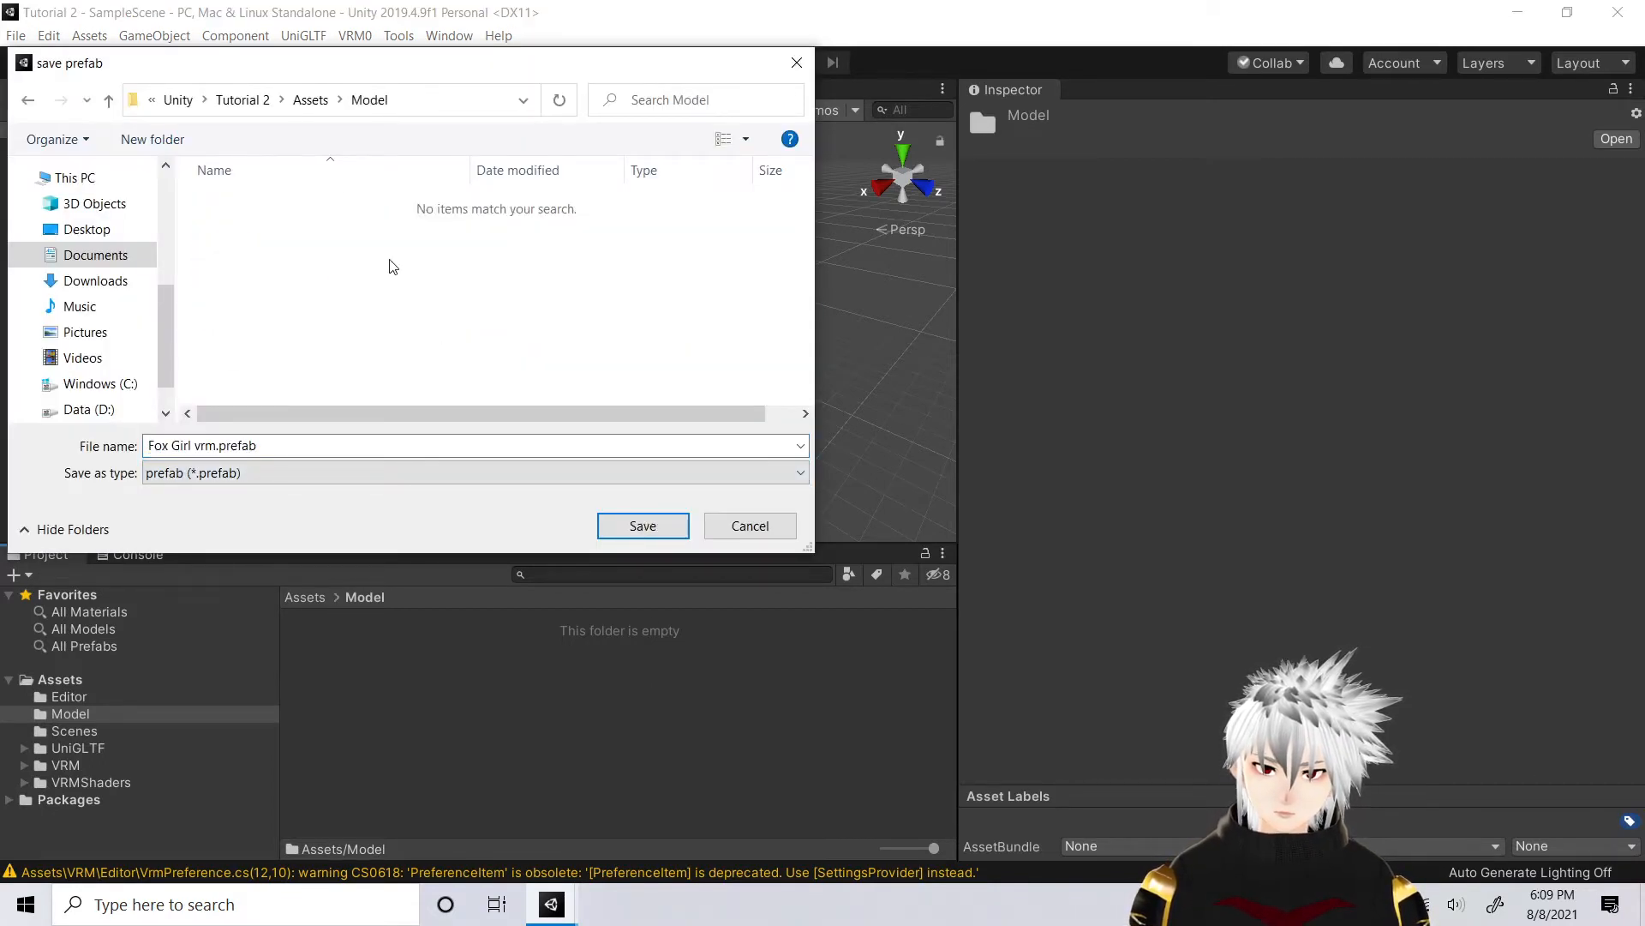
click(665, 526)
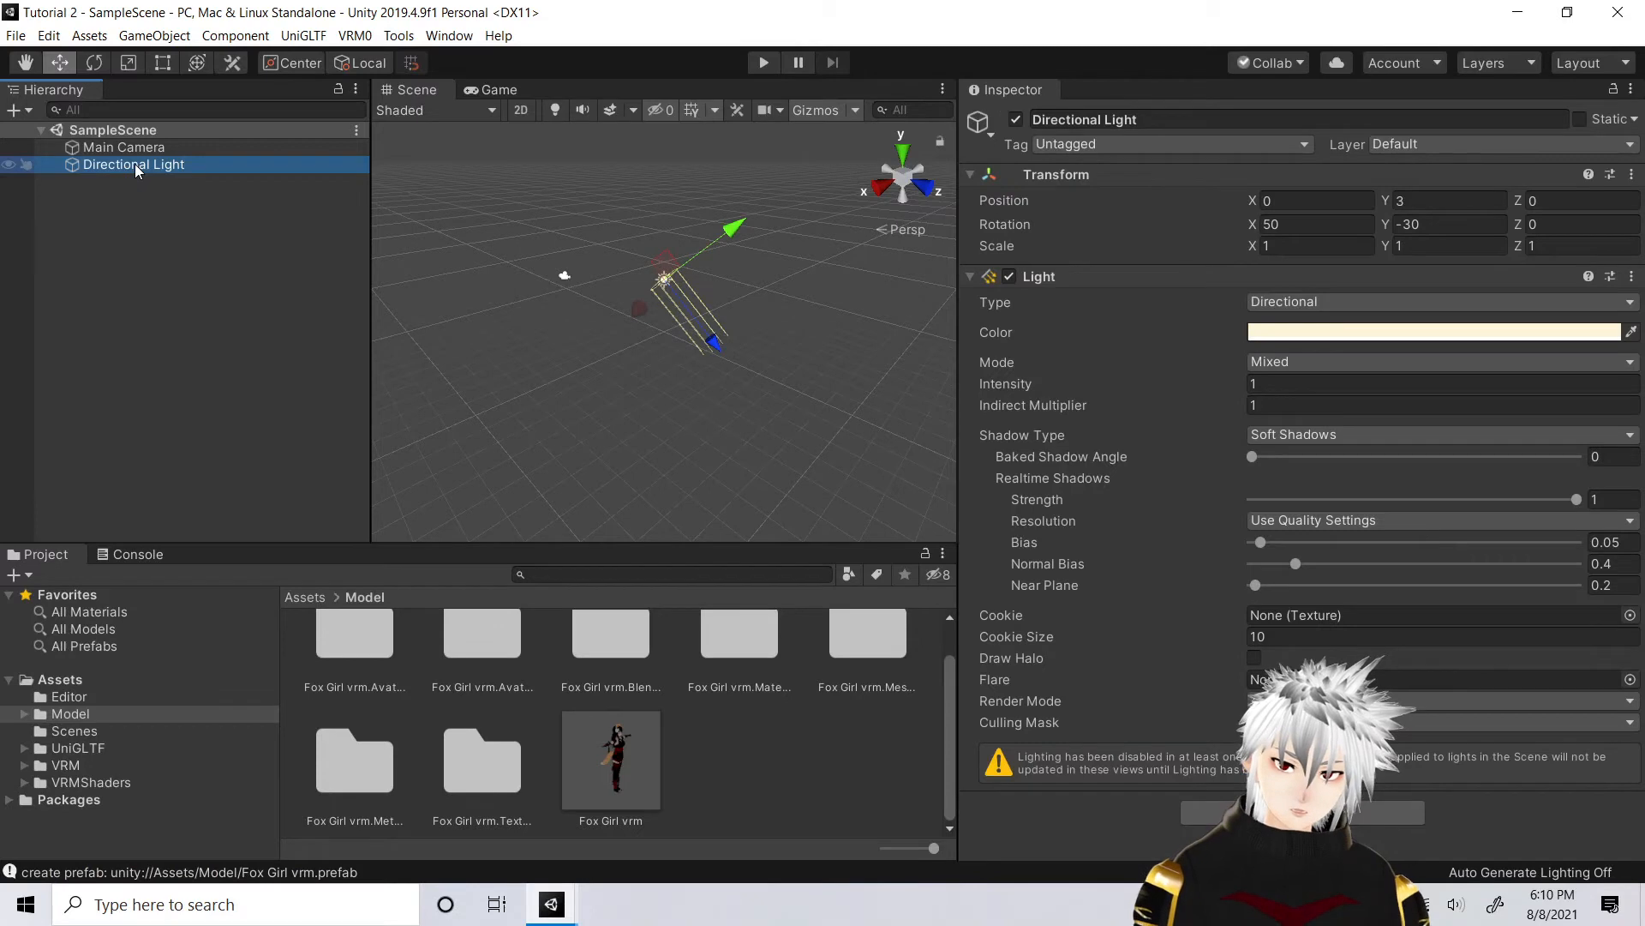
Delete the Main Camera and Directional Light from SampleScene and add the Fox Girl vrm prefab to the scene hierarchy
shift+click(208, 147)
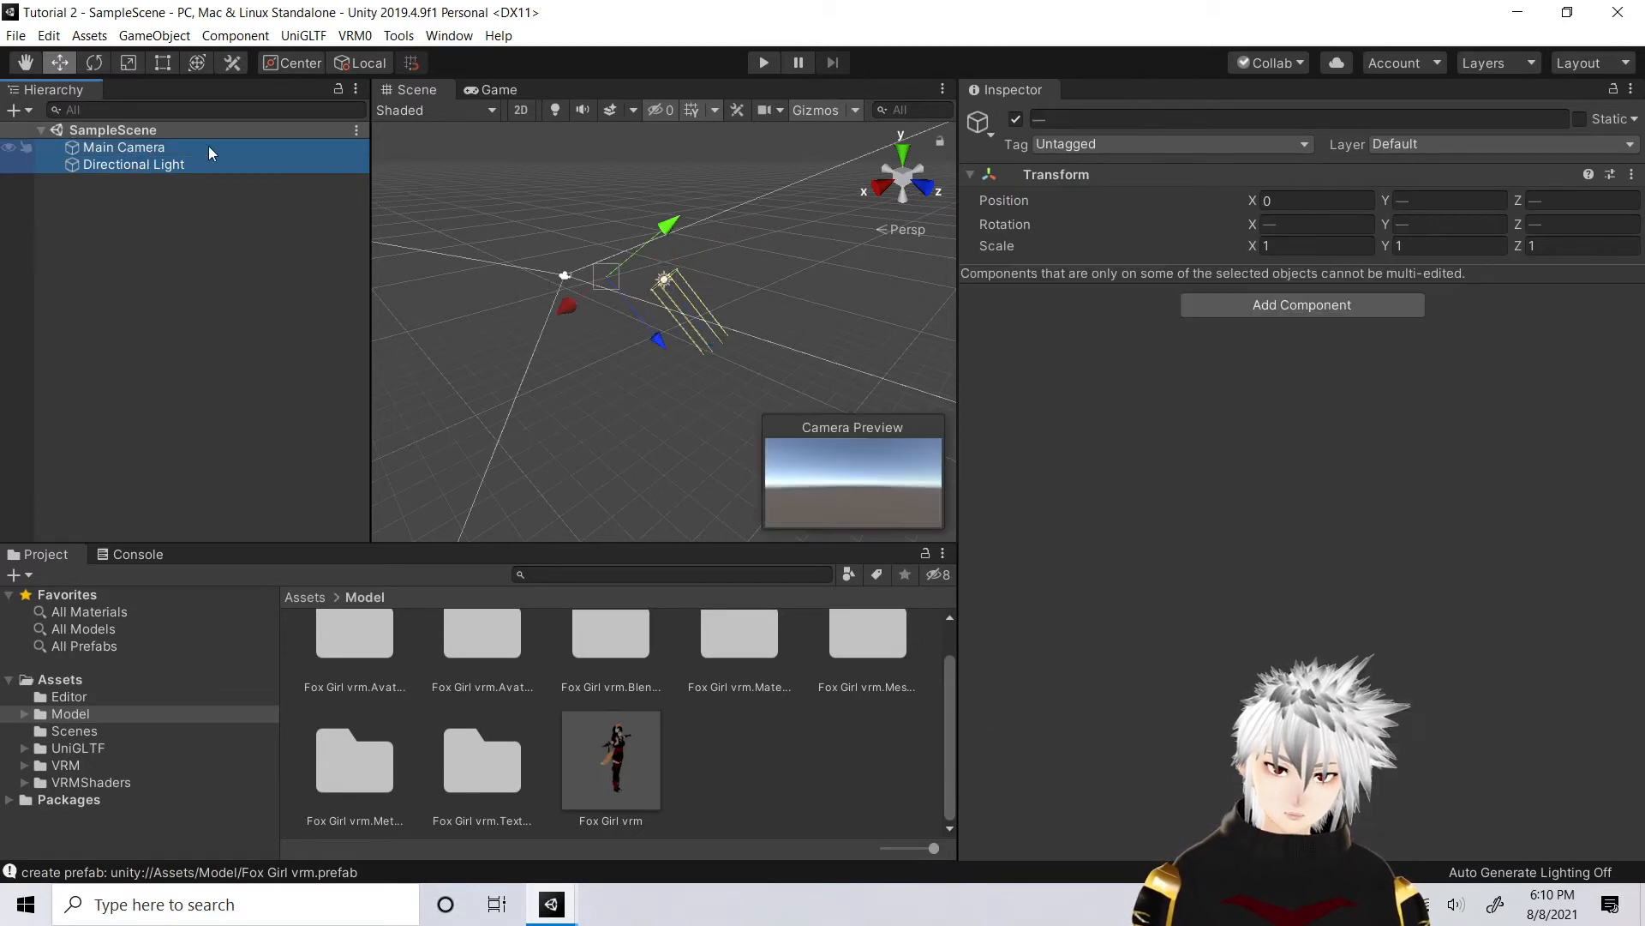
key(Delete)
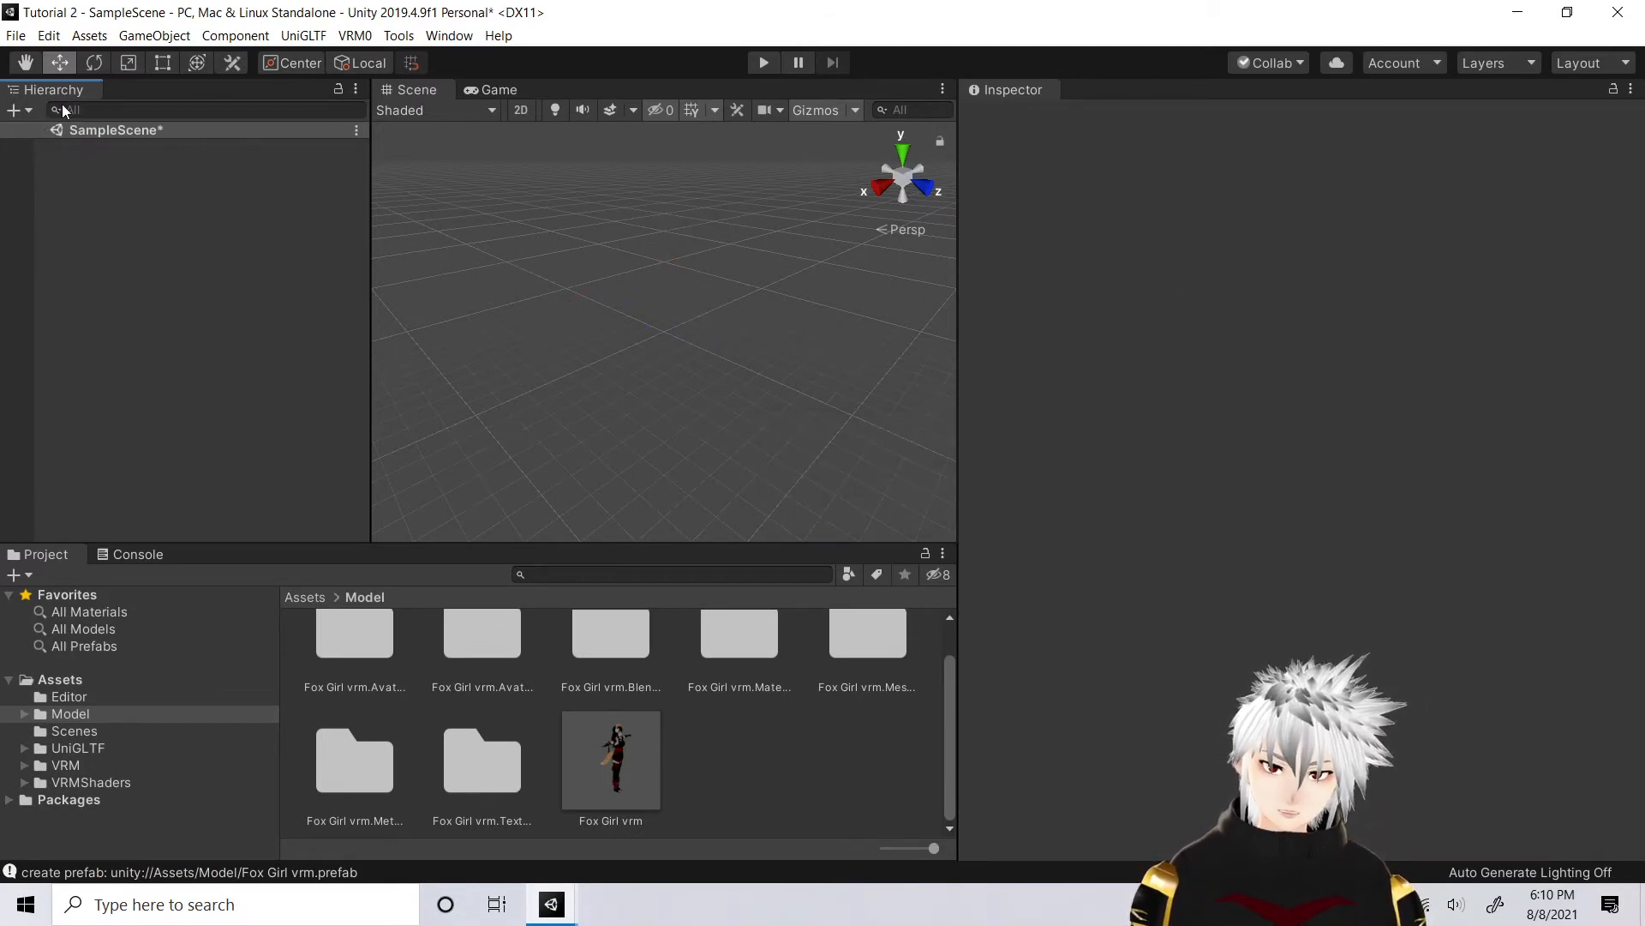
click(621, 759)
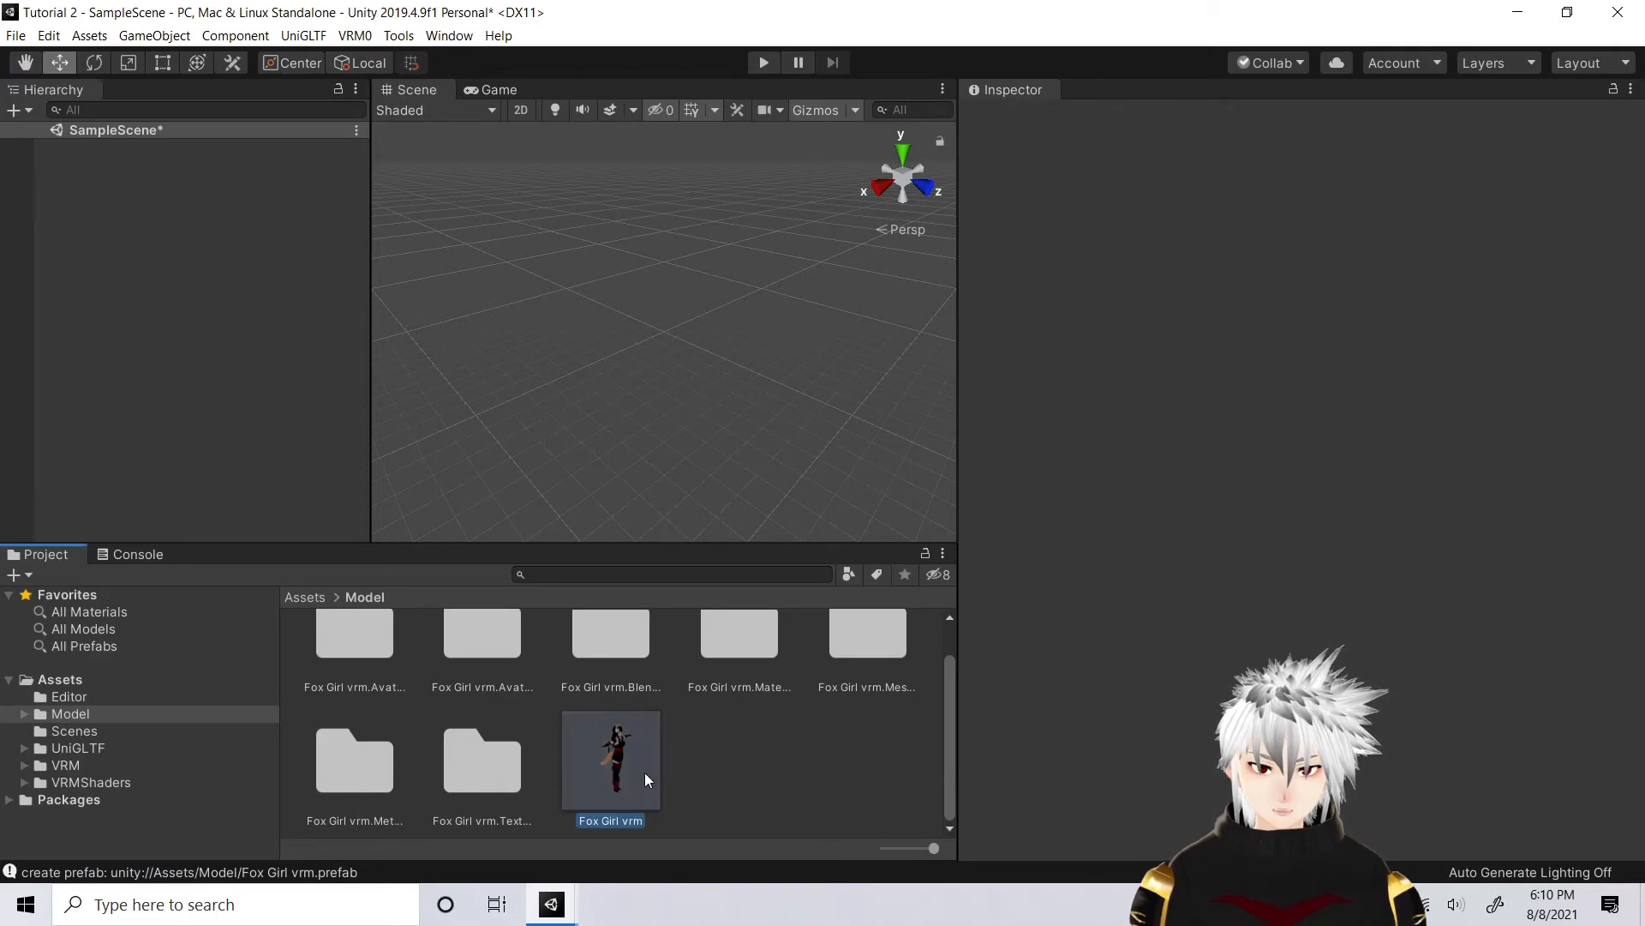
drag(605, 774, 171, 396)
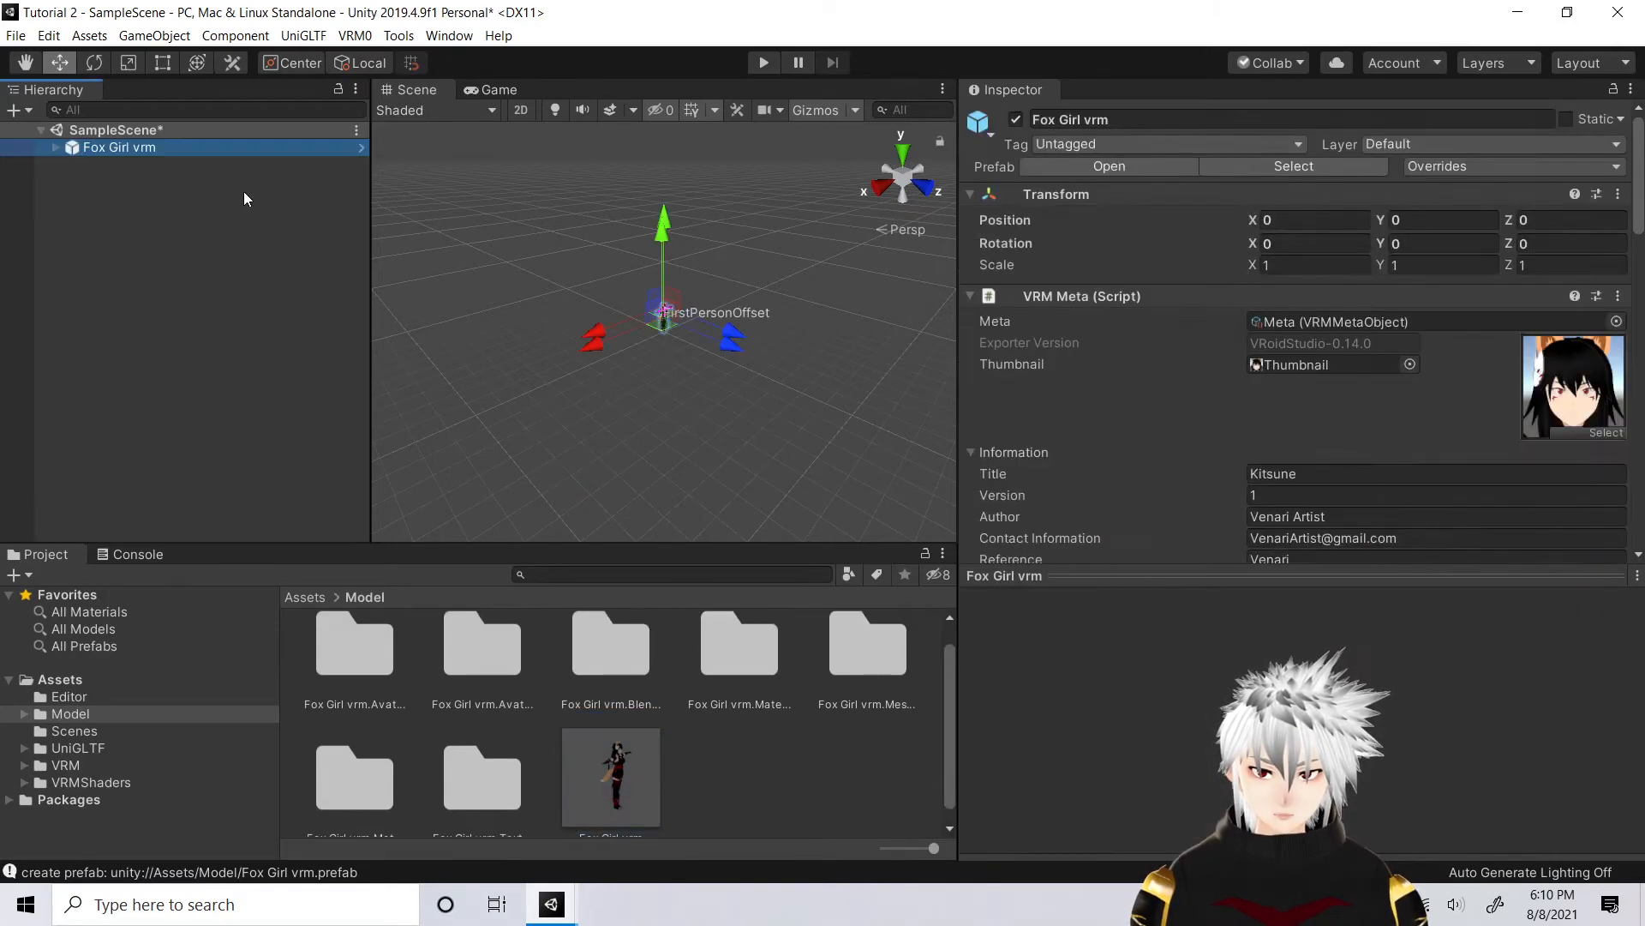
Expand Fox Girl vrm in the scene hierarchy and open its prefab asset for editing
click(57, 147)
right_click(101, 147)
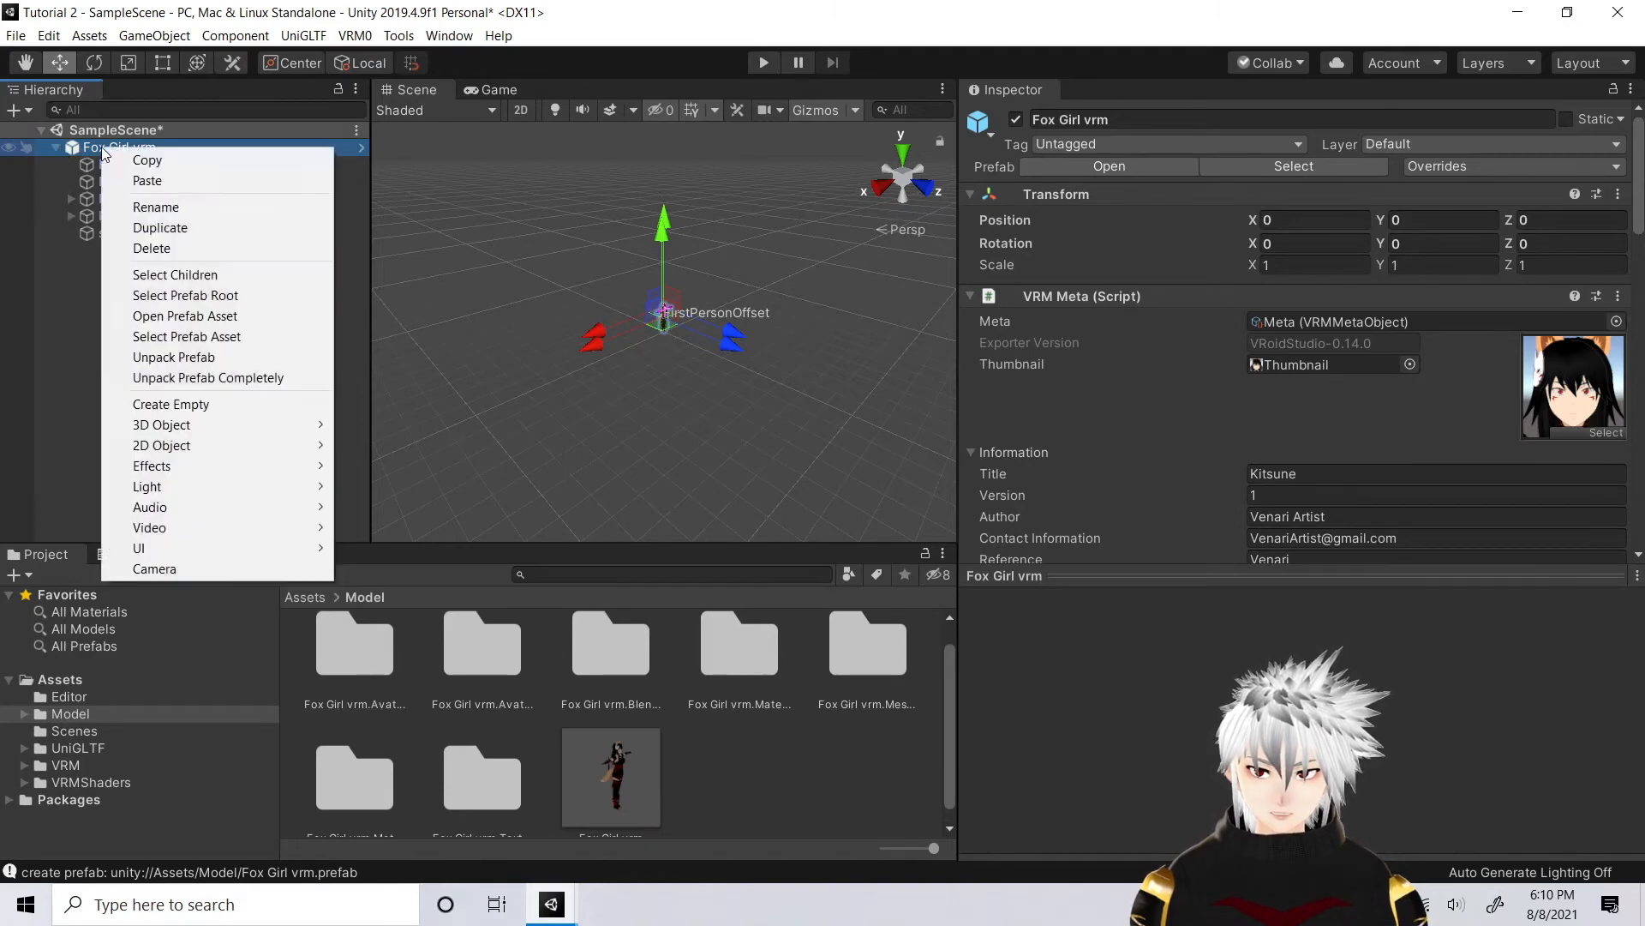
click(231, 317)
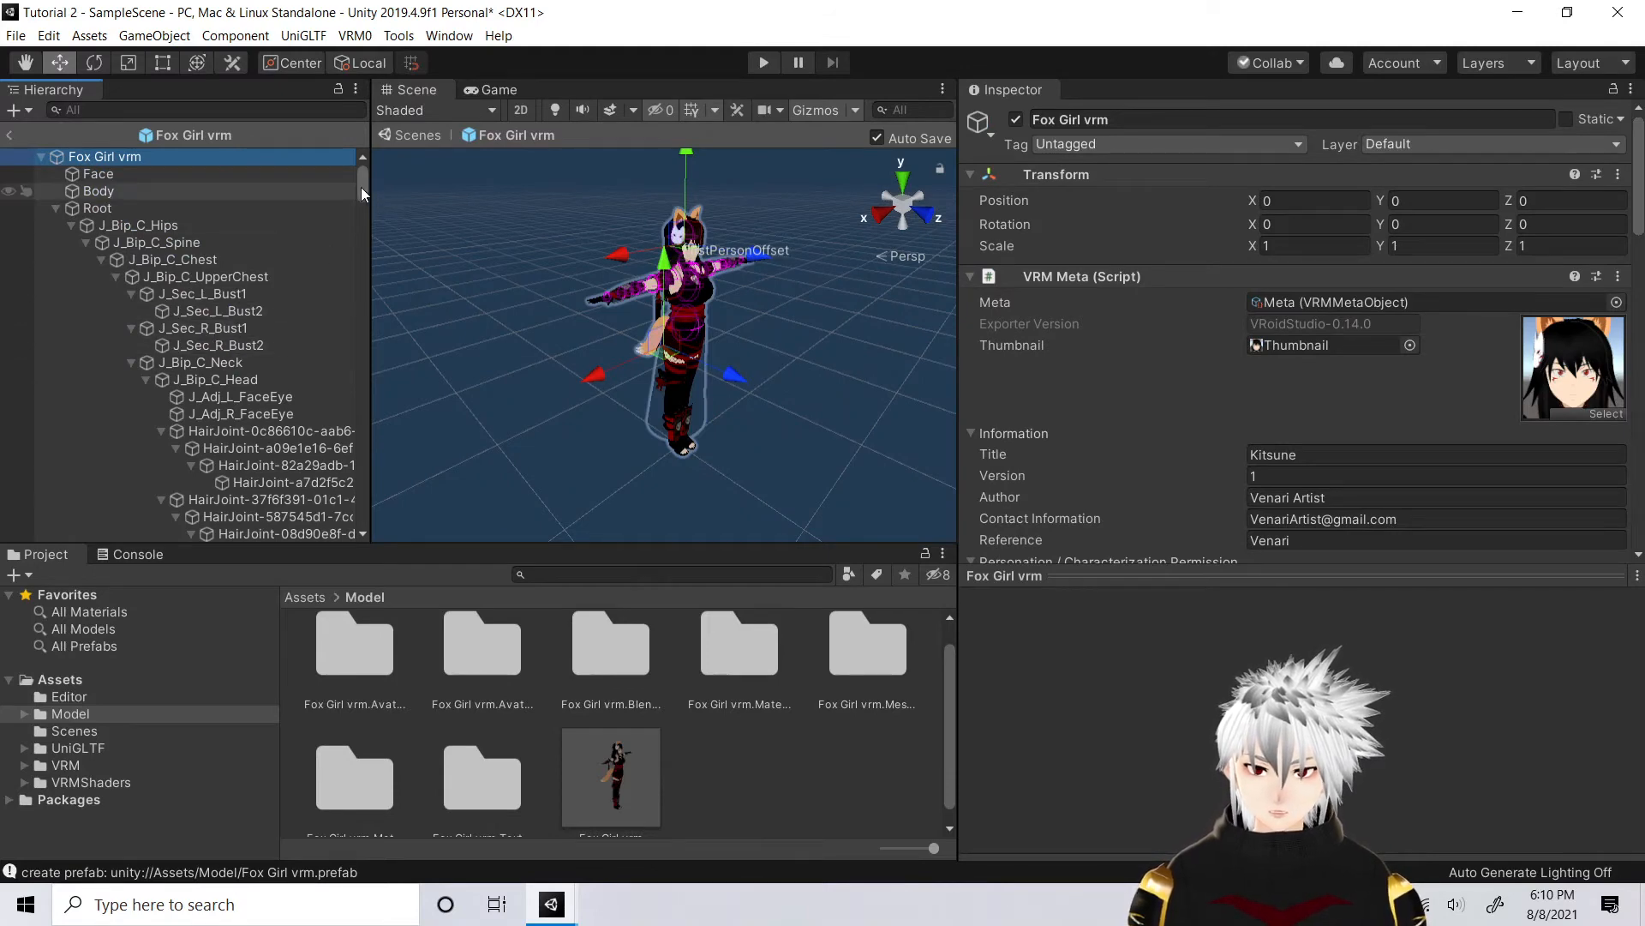
Select the orange hair mesh that forms the fox tail behind the avatar's body
scroll(361, 188, down, 1)
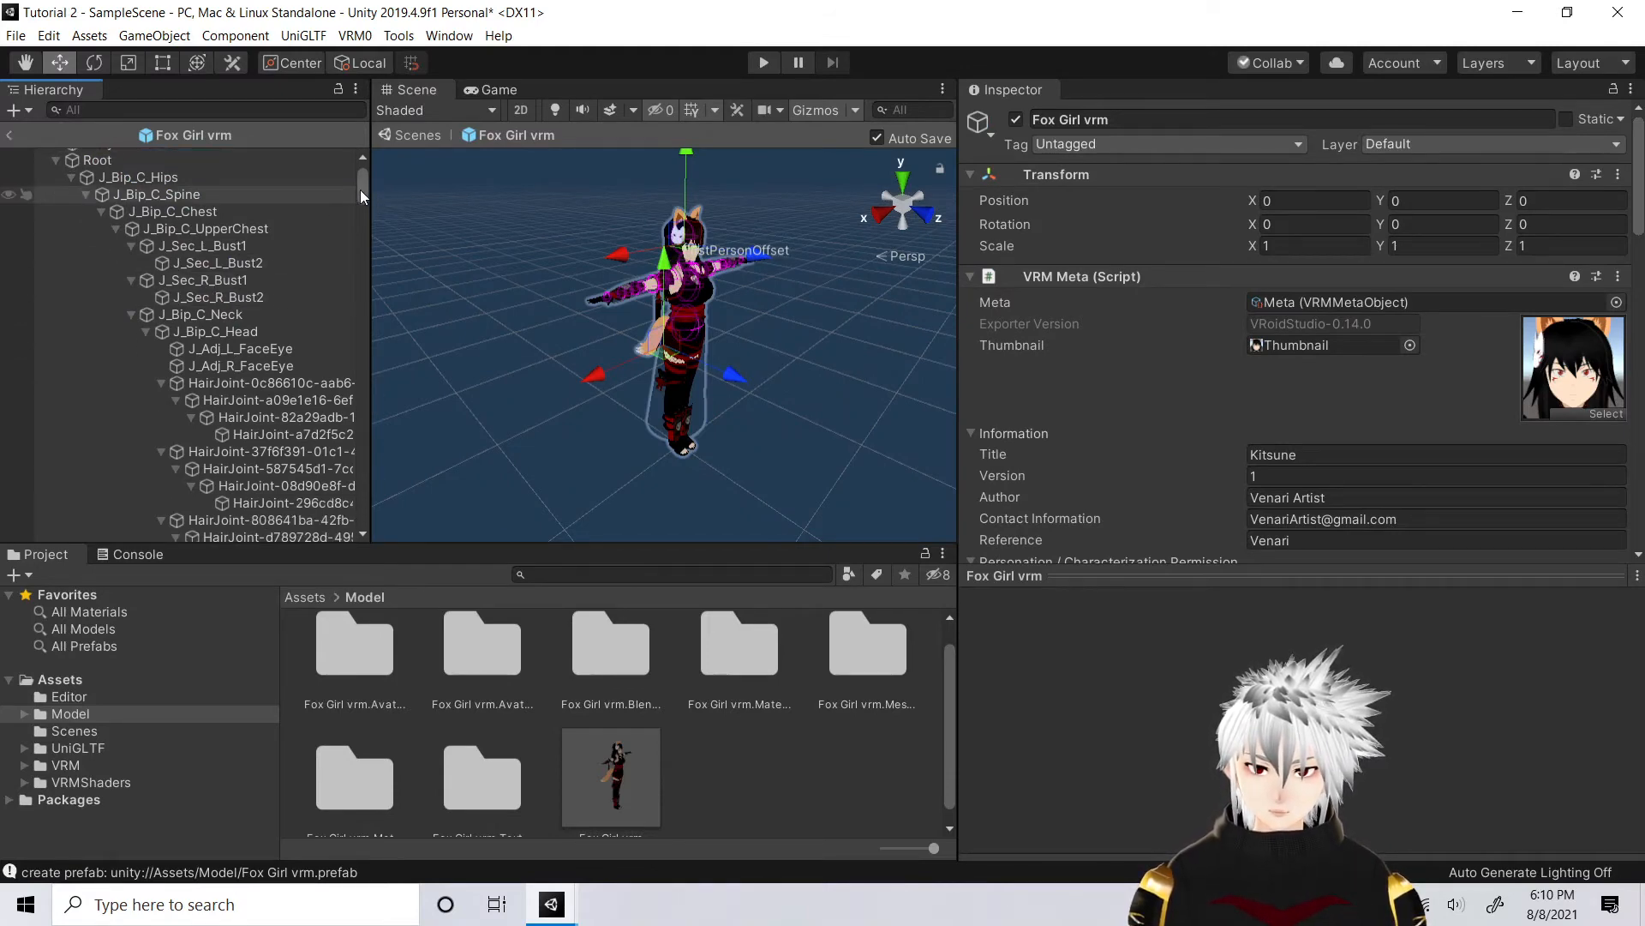
drag(363, 190, 357, 507)
right_drag(658, 441, 774, 246)
scroll(779, 267, down, 2)
scroll(775, 269, up, 1)
middle_drag(682, 282, 512, 543)
right_drag(728, 399, 888, 387)
middle_drag(656, 382, 906, 374)
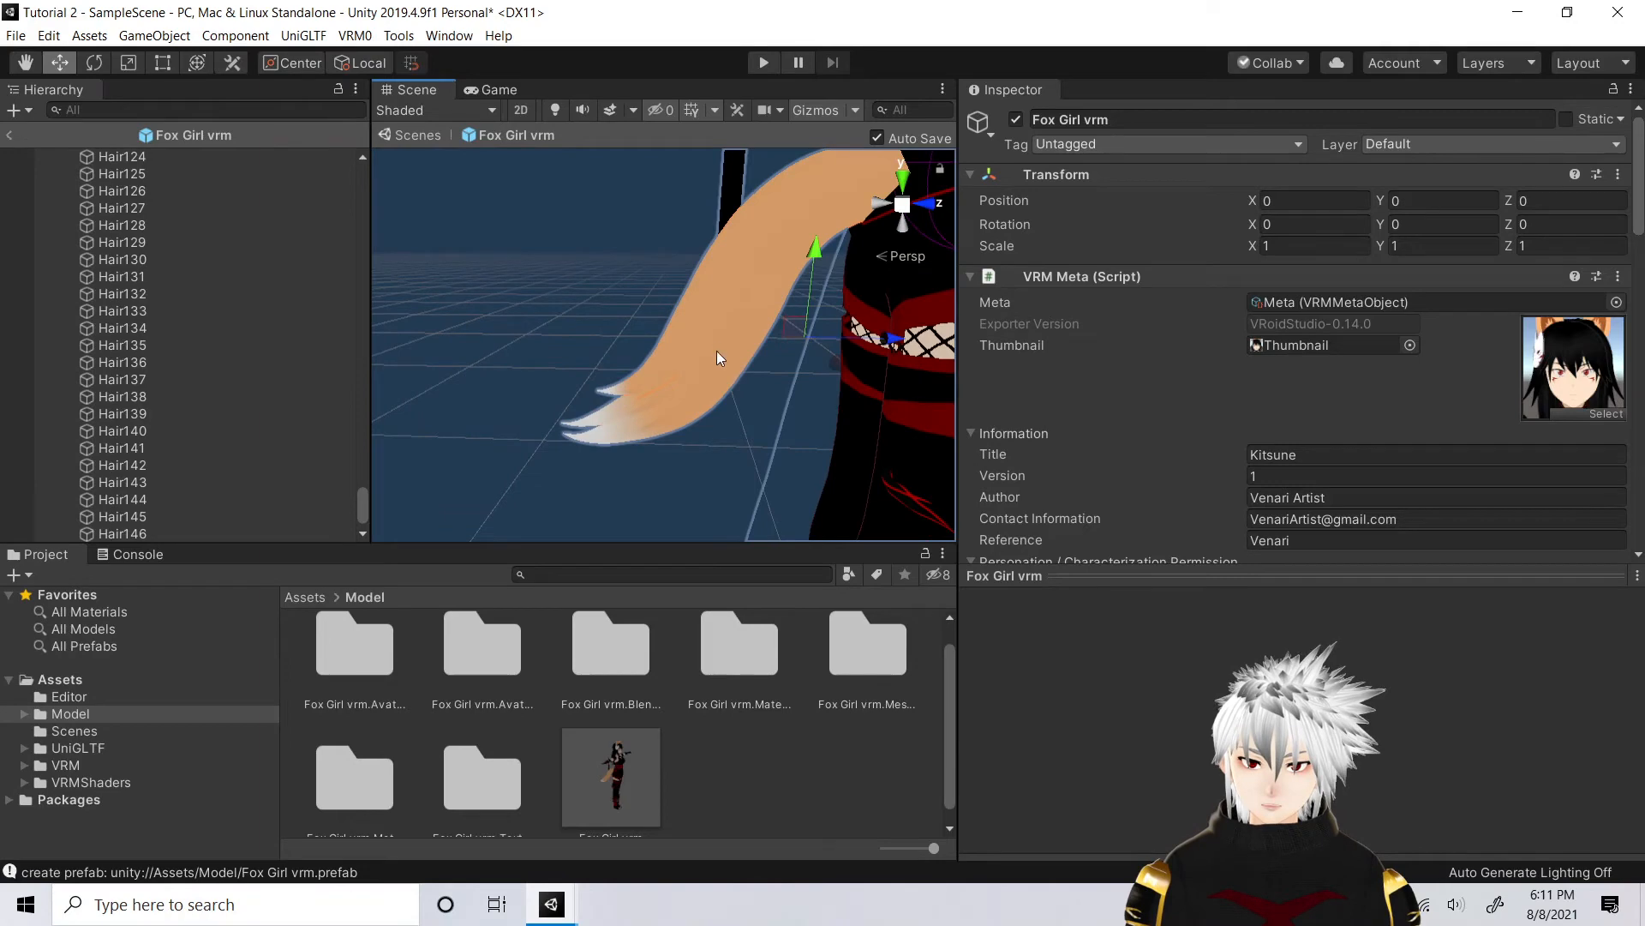
click(716, 351)
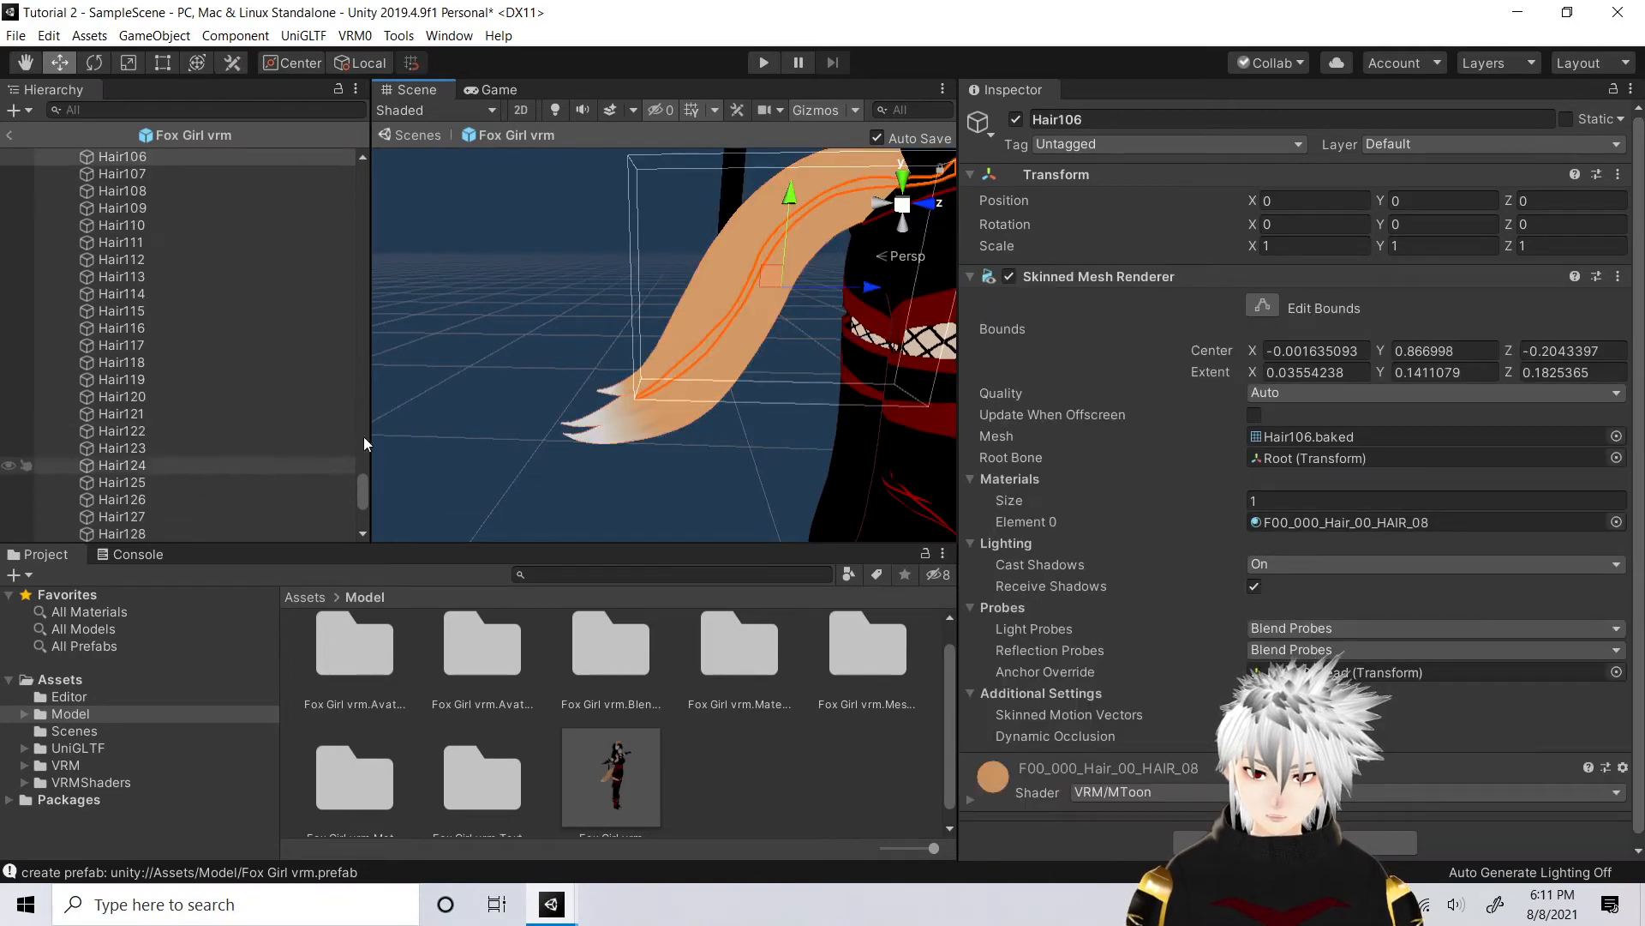
scroll(760, 319, down, 3)
scroll(724, 352, up, 4)
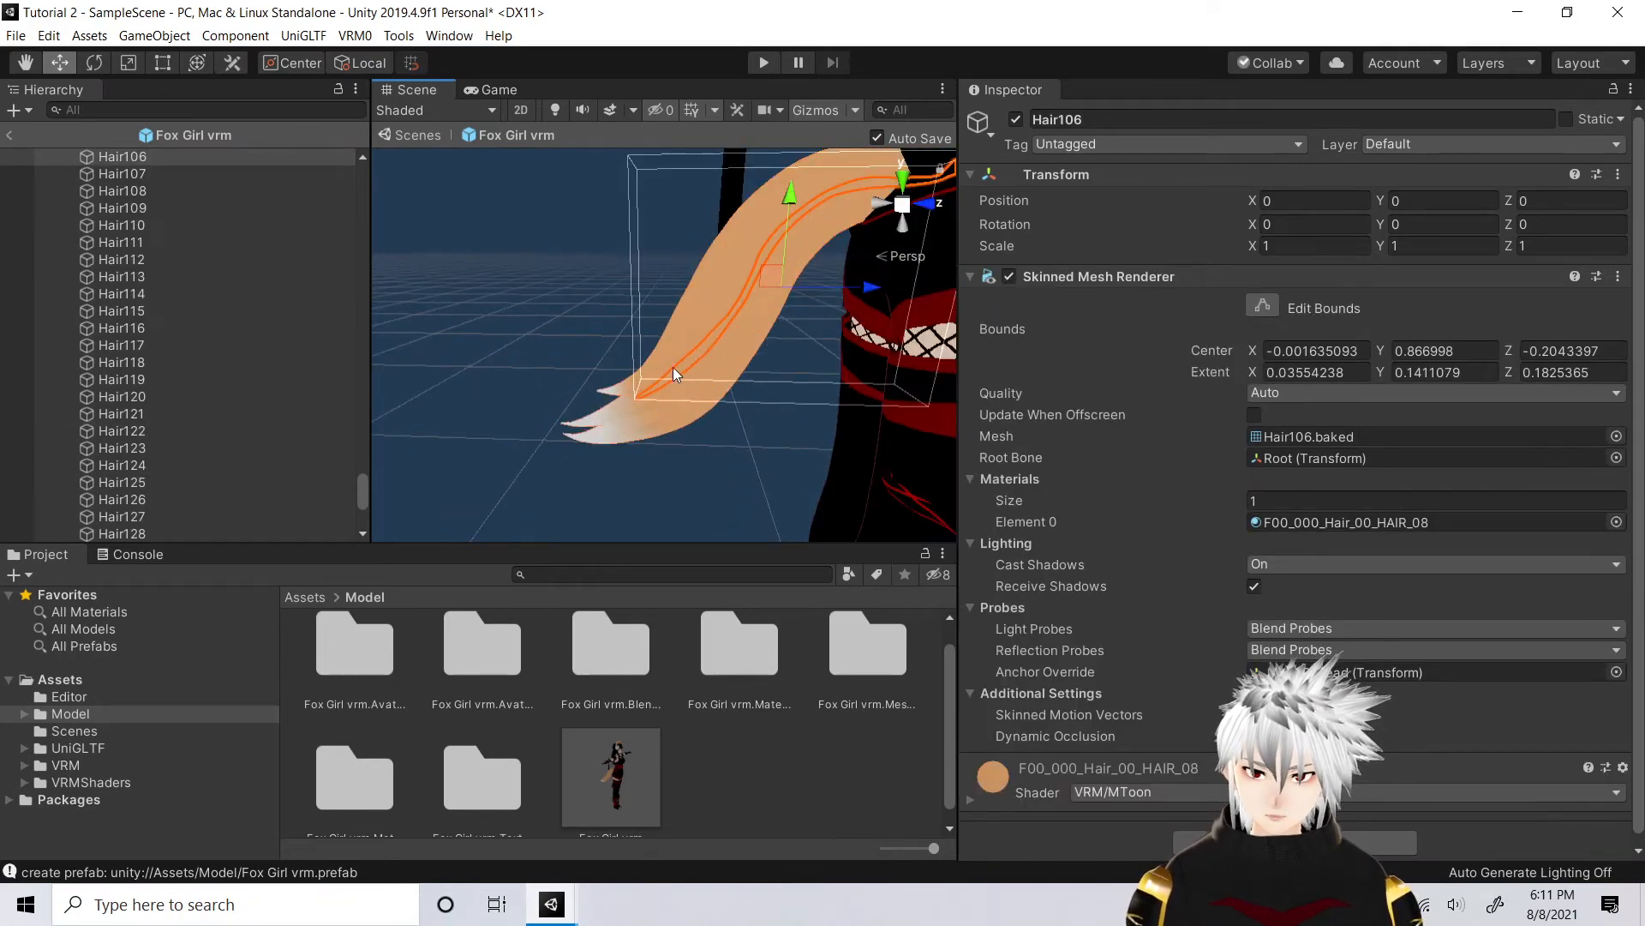
Open BoneWeightTransfer and assign Hair102, the first of the orange tail meshes, as the object to process
click(400, 36)
click(412, 57)
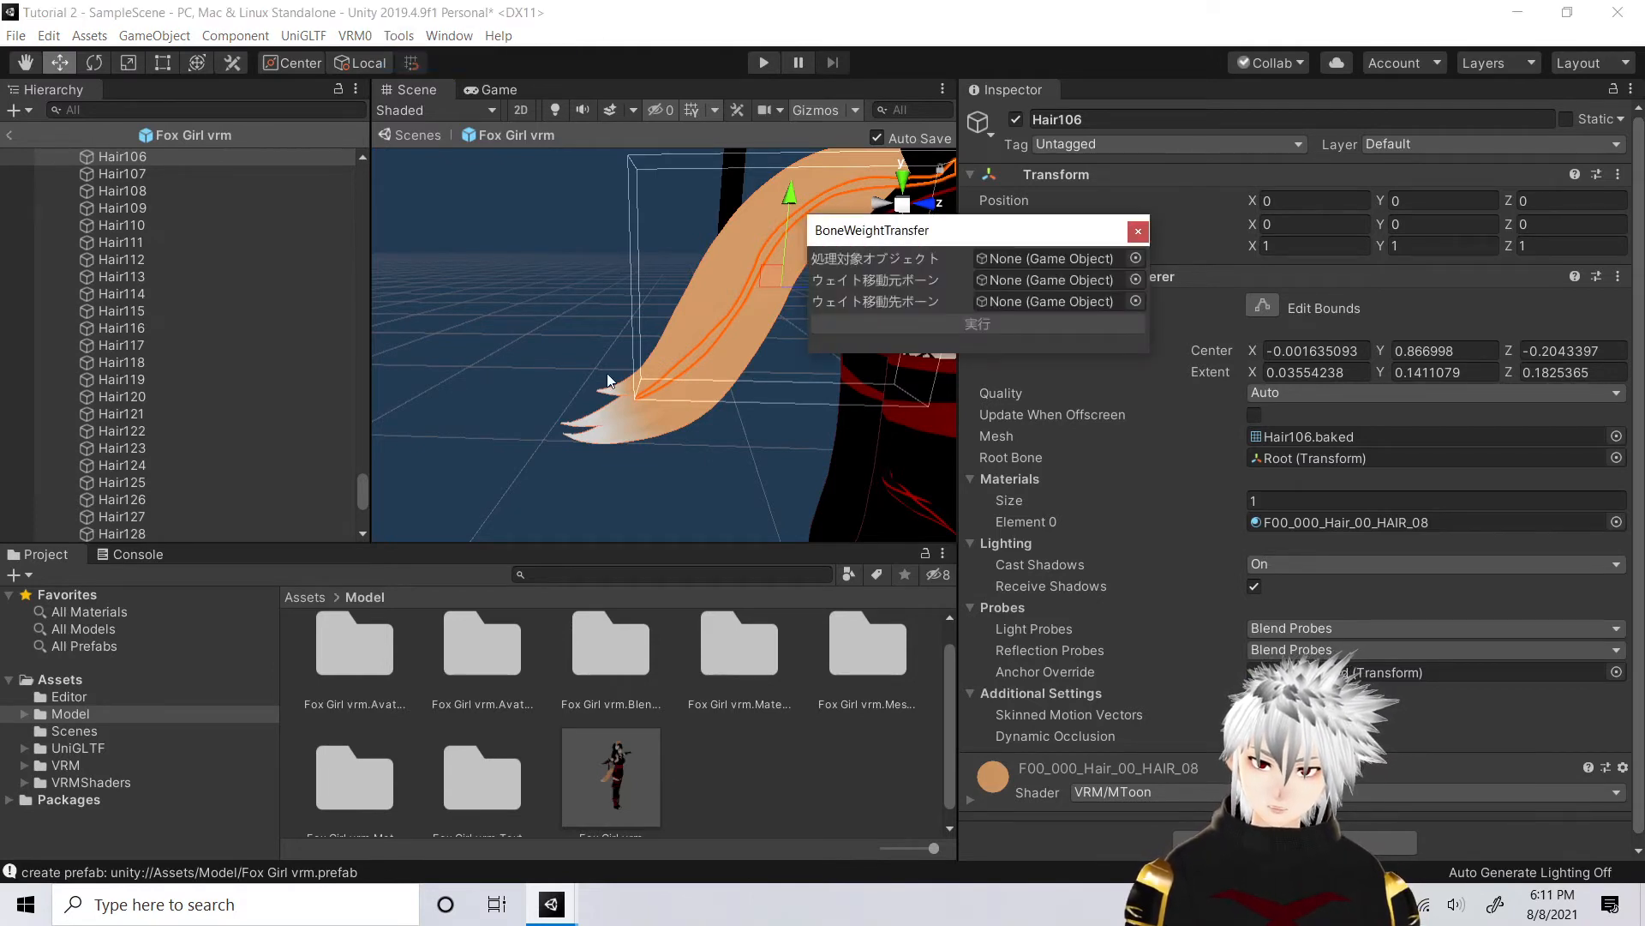
click(173, 175)
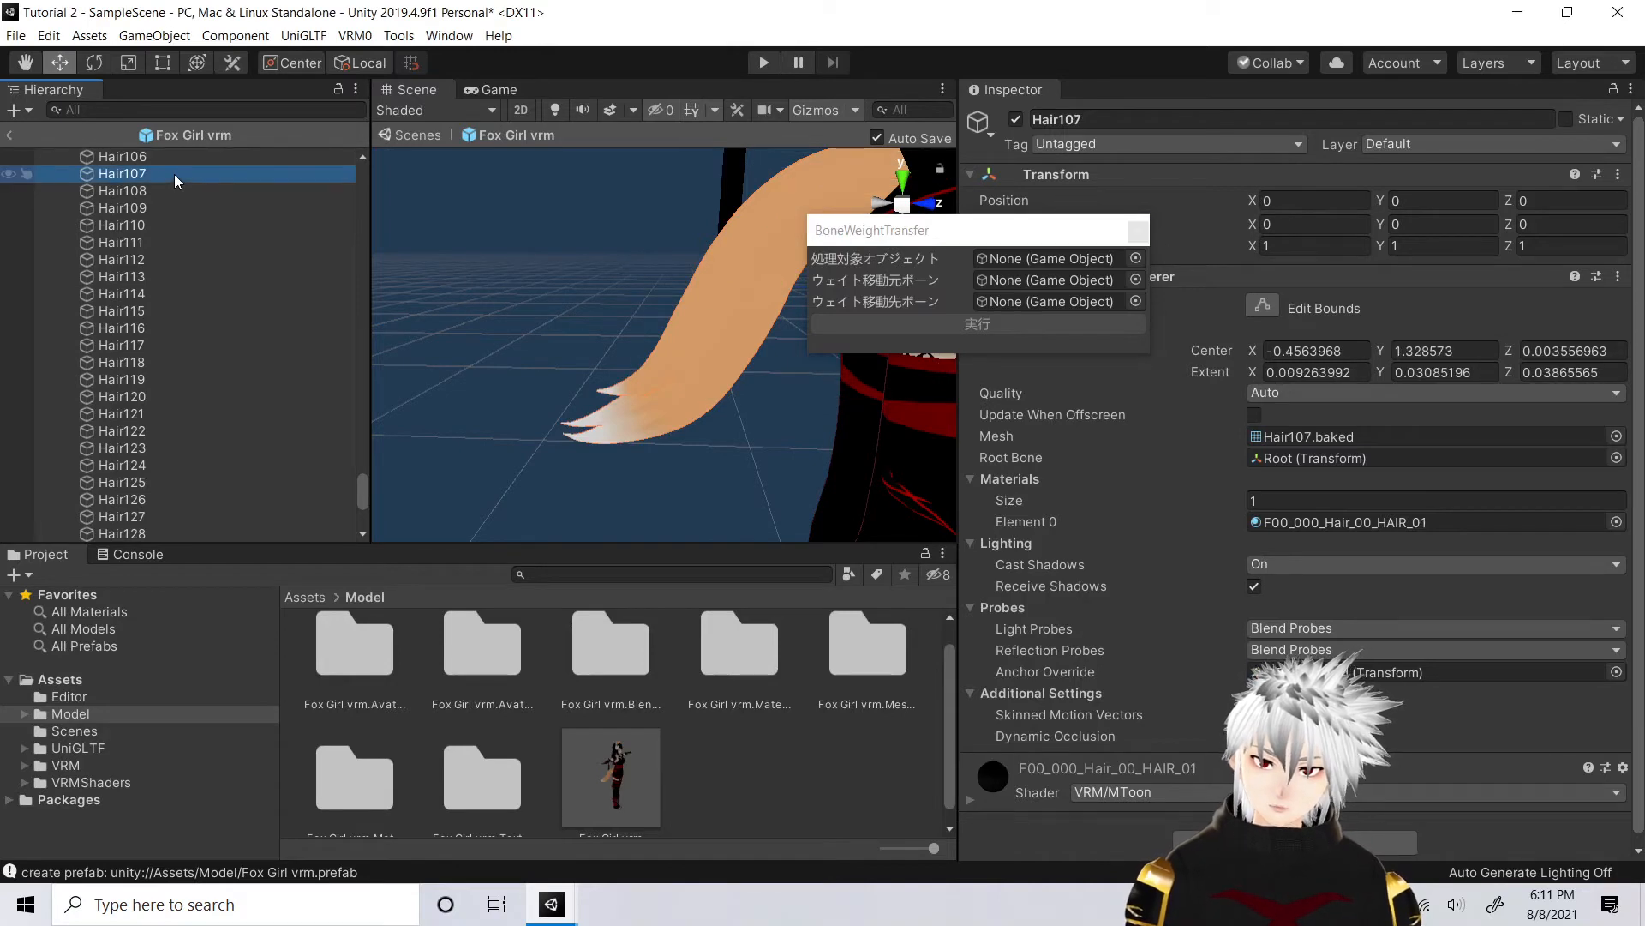
scroll(173, 173, up, 2)
click(167, 204)
click(168, 188)
click(173, 169)
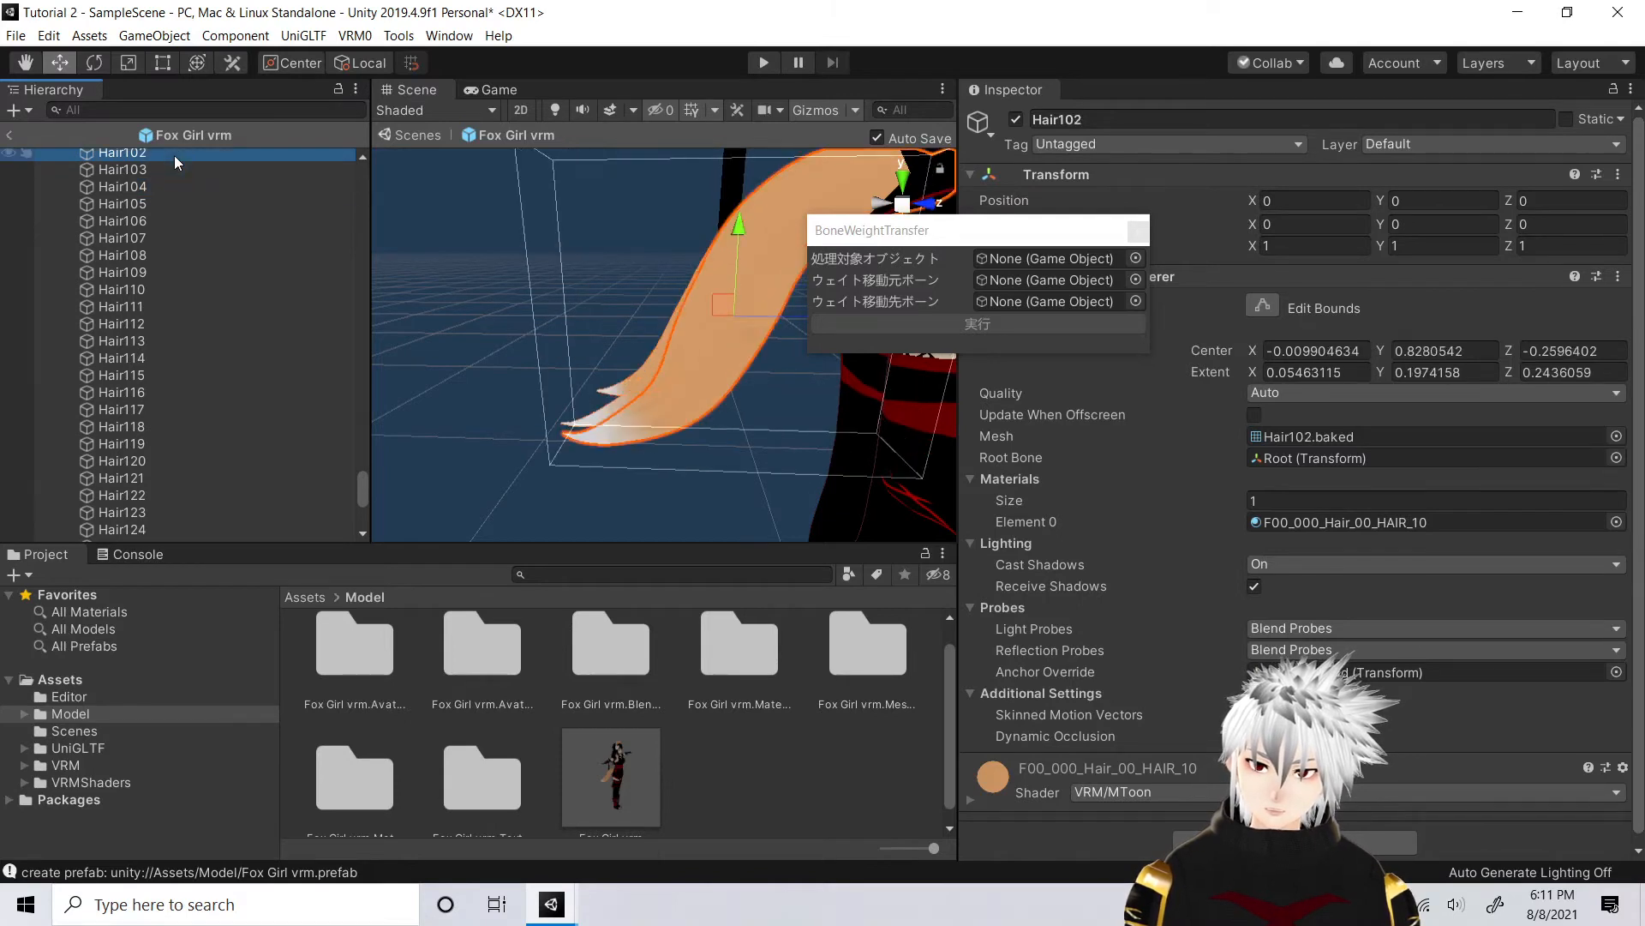
scroll(188, 242, up, 2)
click(157, 214)
click(156, 204)
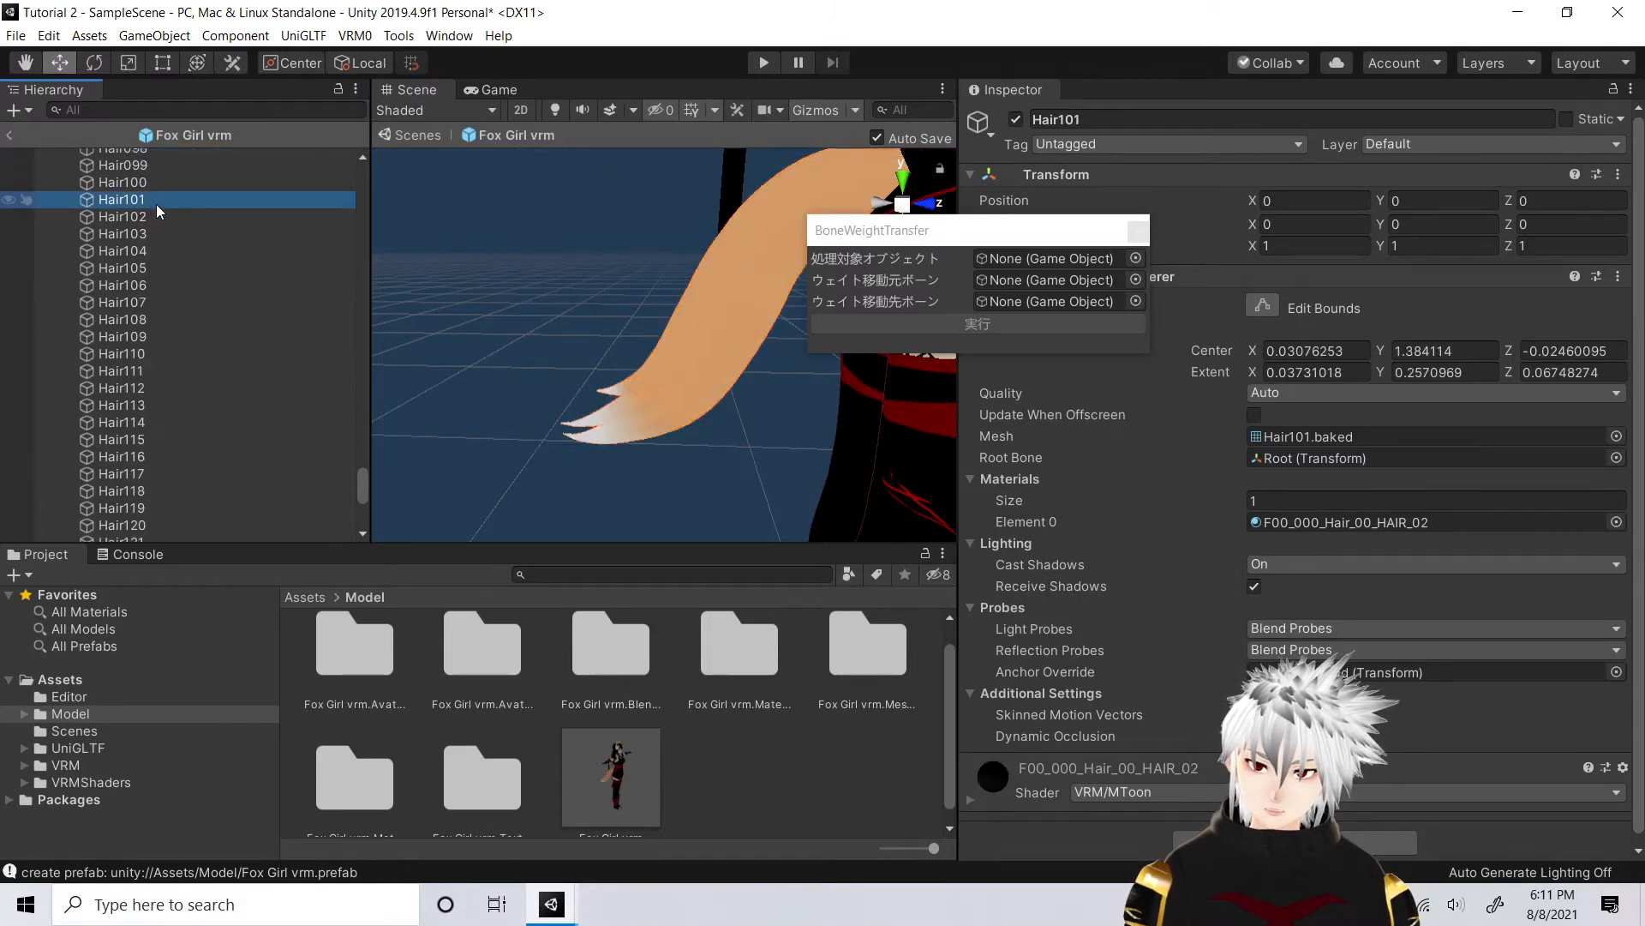
click(159, 217)
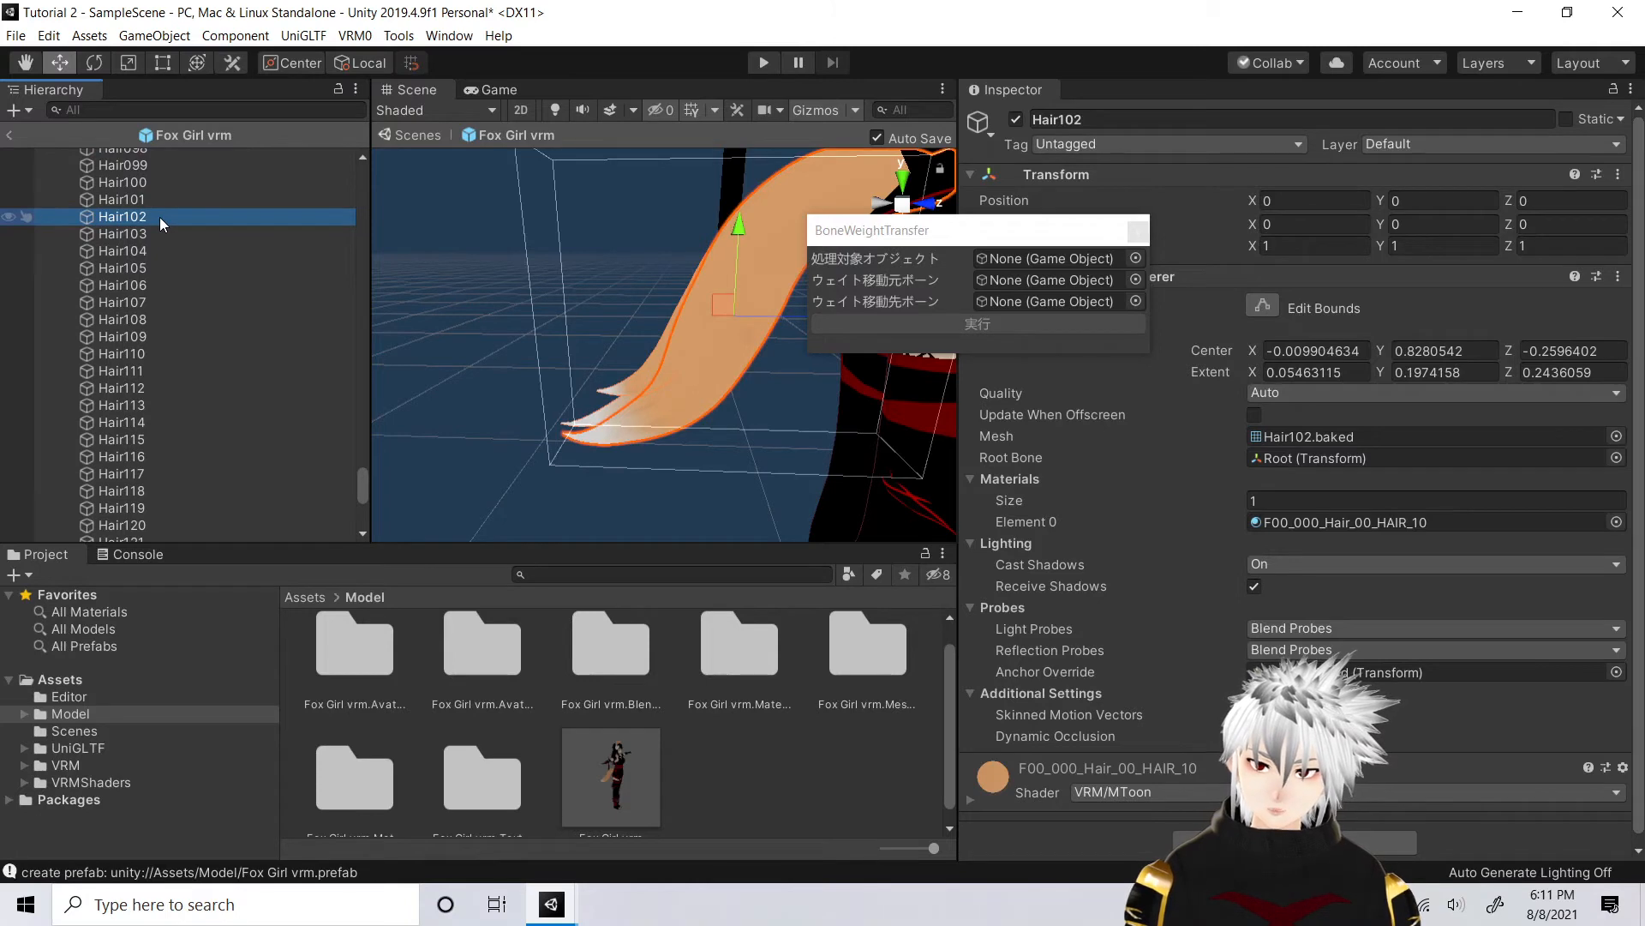
drag(160, 218, 1085, 258)
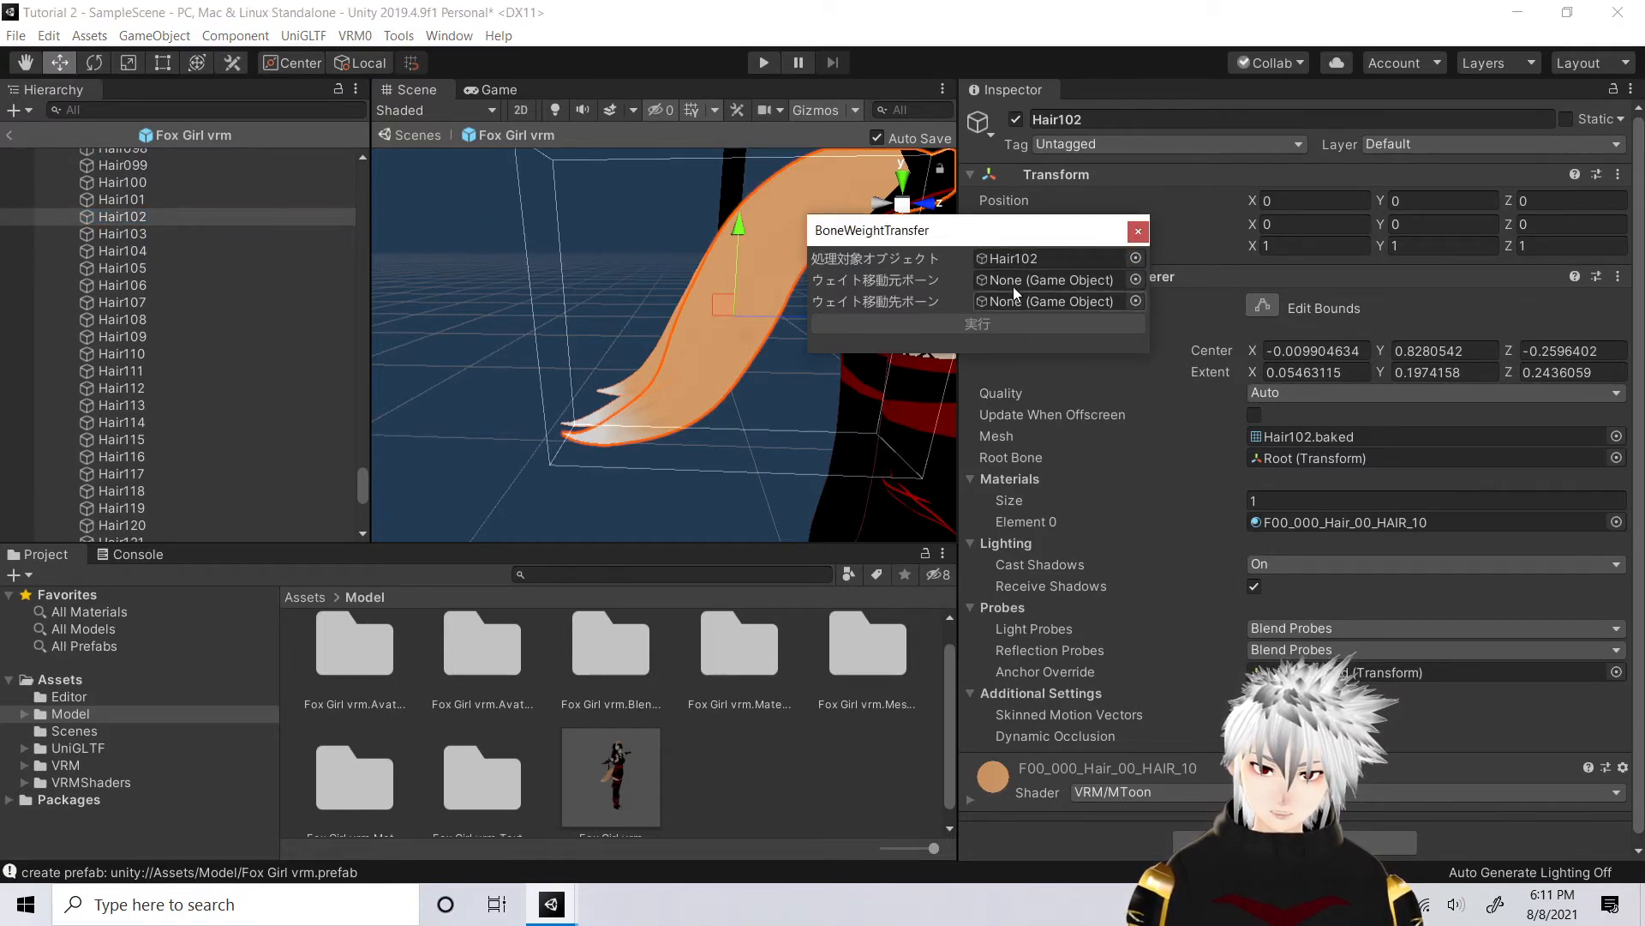
Set J_Bip_C_Head as the source bone and J_Bip_C_Hips as the destination bone, and run the weight transfer for Hair102
drag(360, 485, 374, 167)
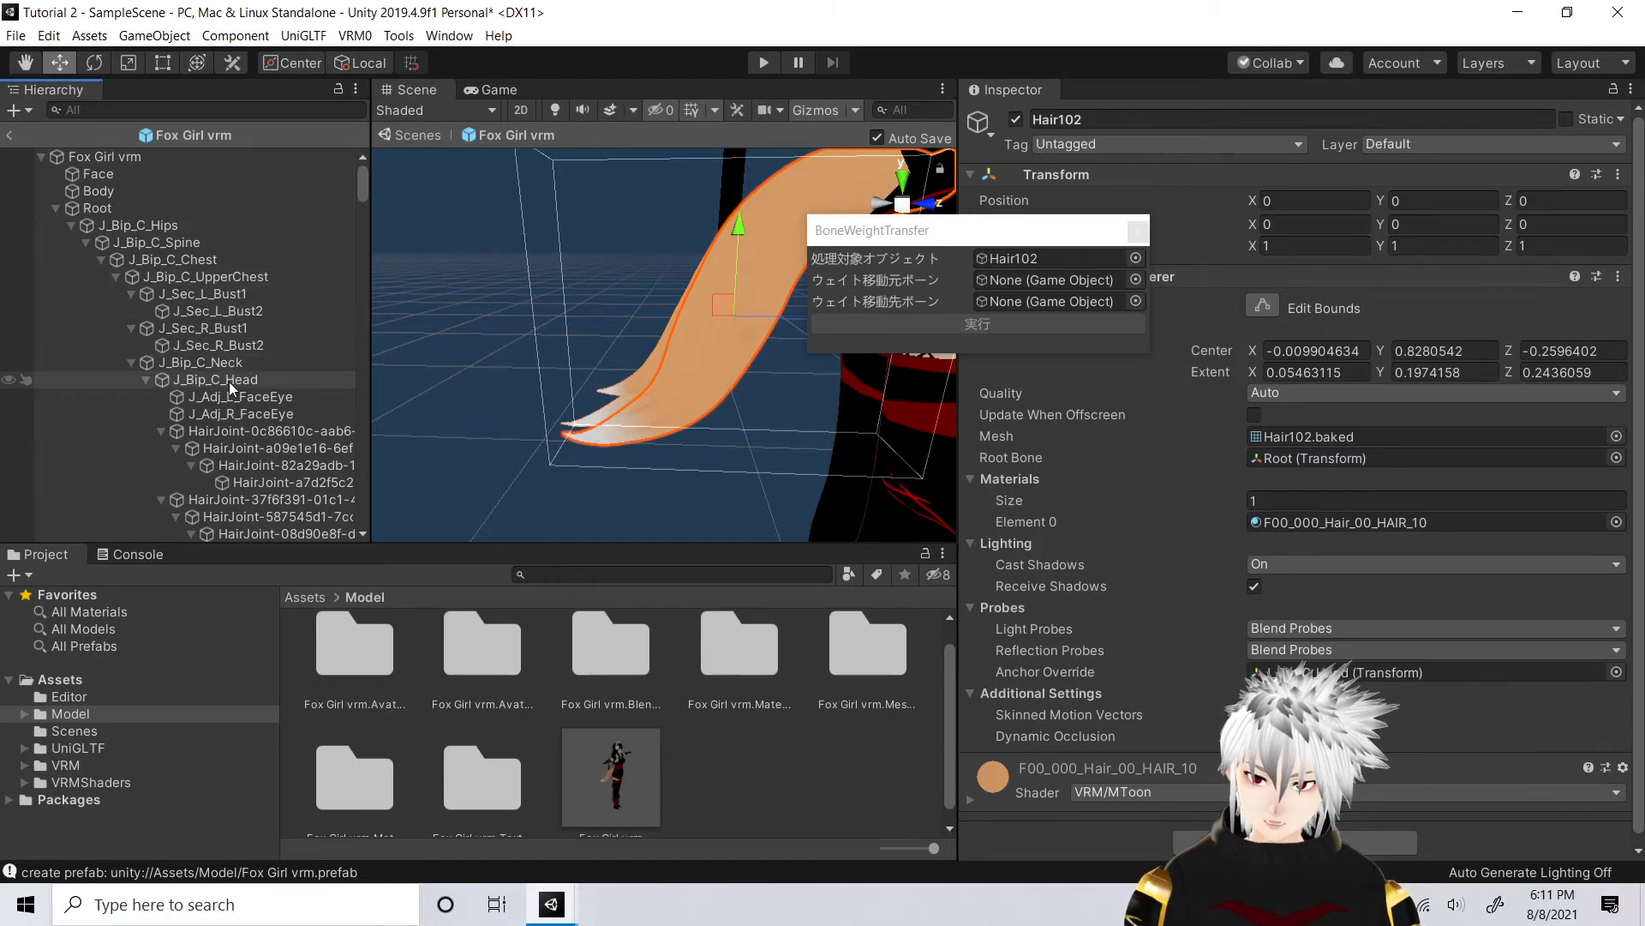
drag(229, 382, 1051, 282)
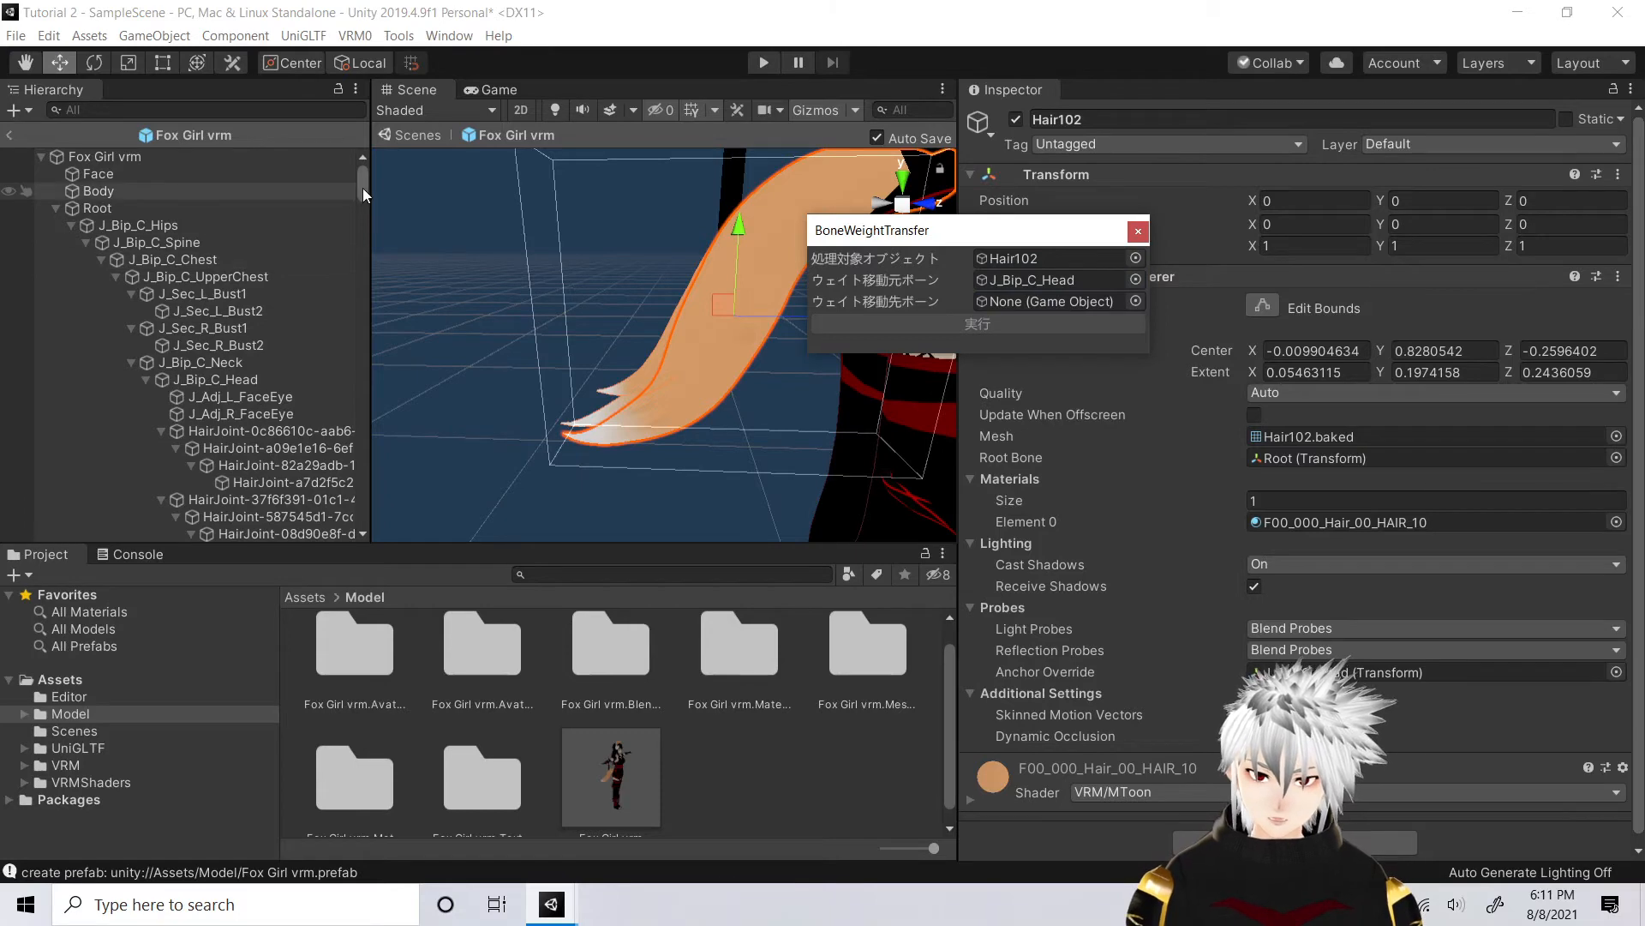
scroll(742, 339, down, 3)
scroll(733, 329, up, 3)
scroll(737, 326, down, 3)
scroll(739, 326, up, 1)
middle_drag(741, 326, 663, 363)
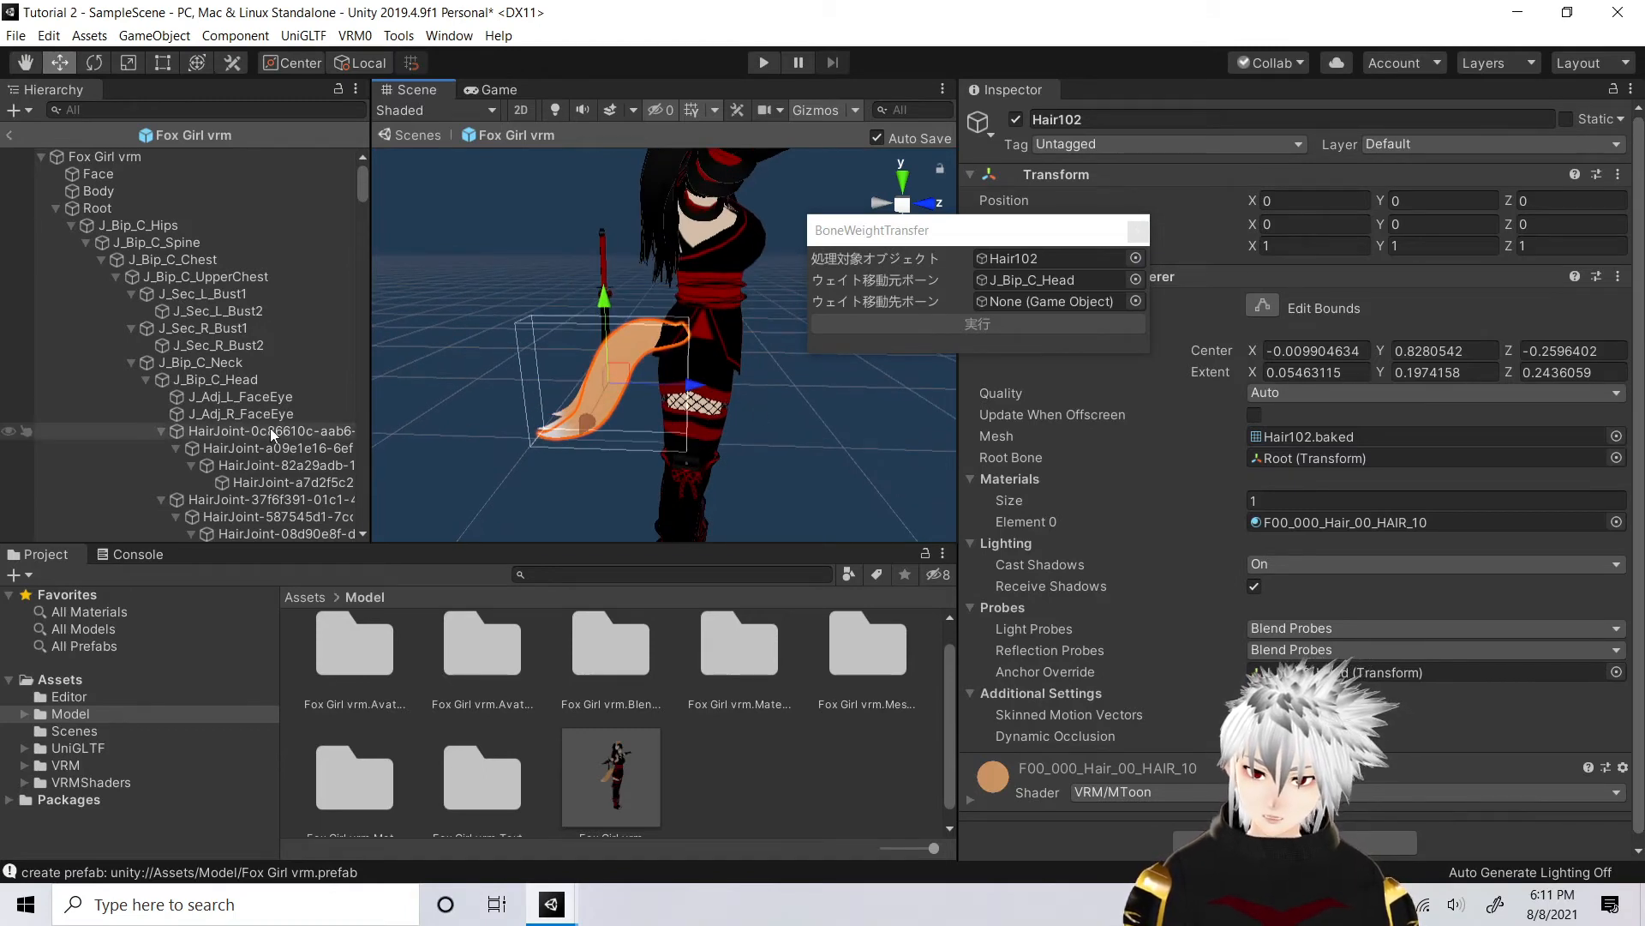
drag(151, 223, 1015, 305)
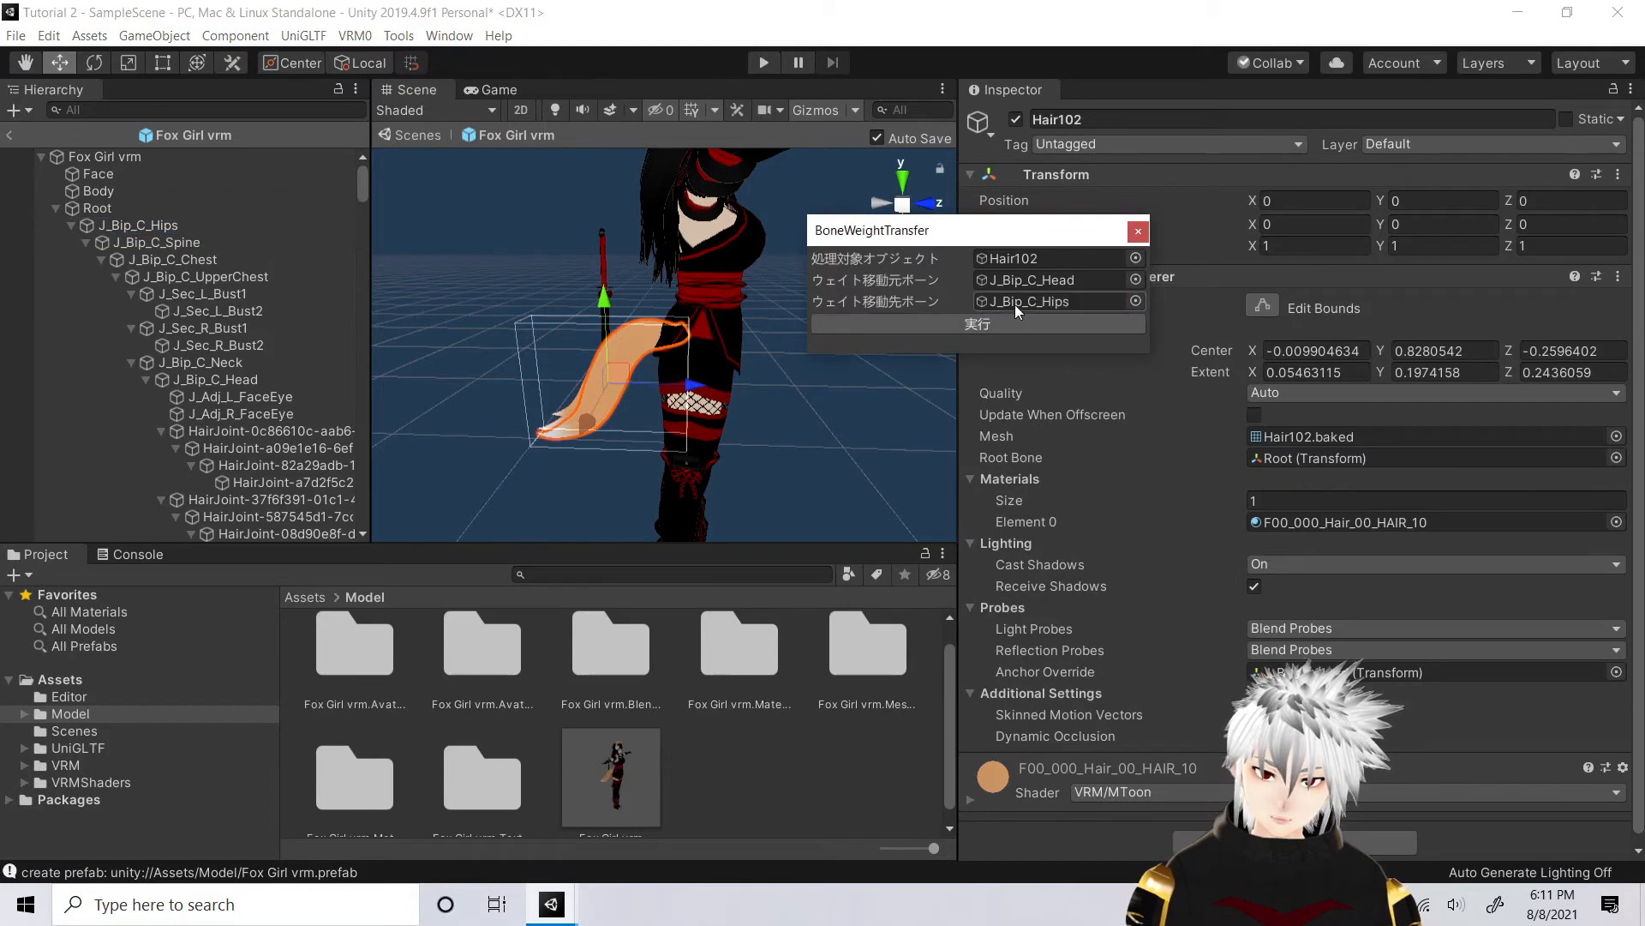
click(946, 324)
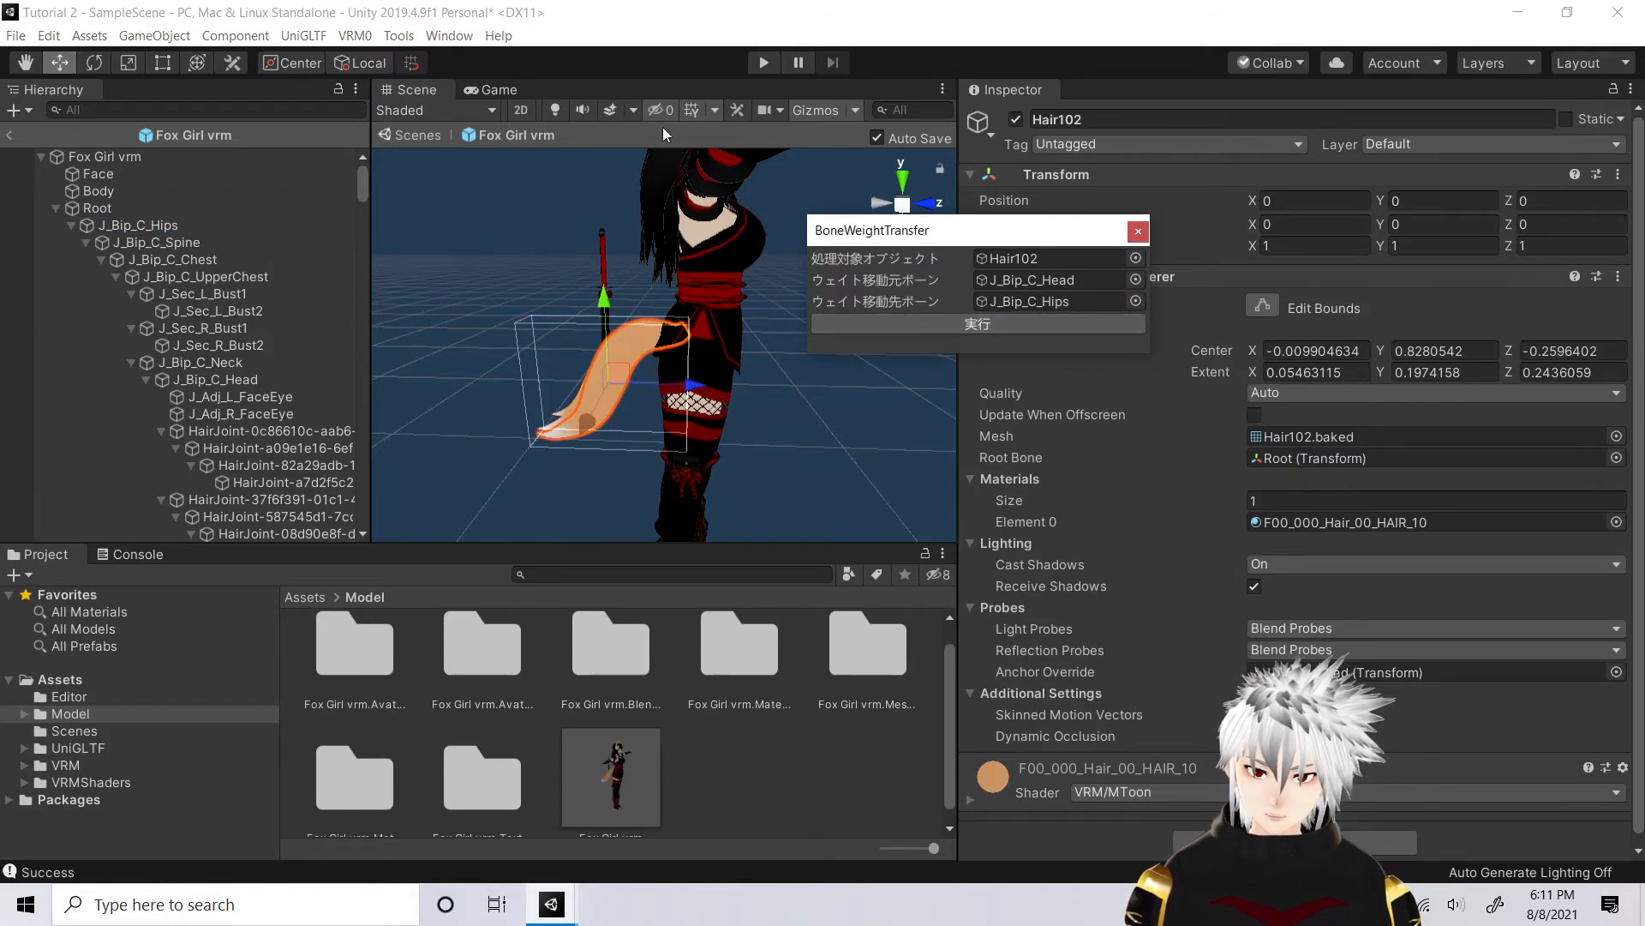
Replace the object to process with Hair103 and run its weight transfer from J_Bip_C_Head to J_Bip_C_Hips
drag(360, 188, 355, 480)
click(202, 474)
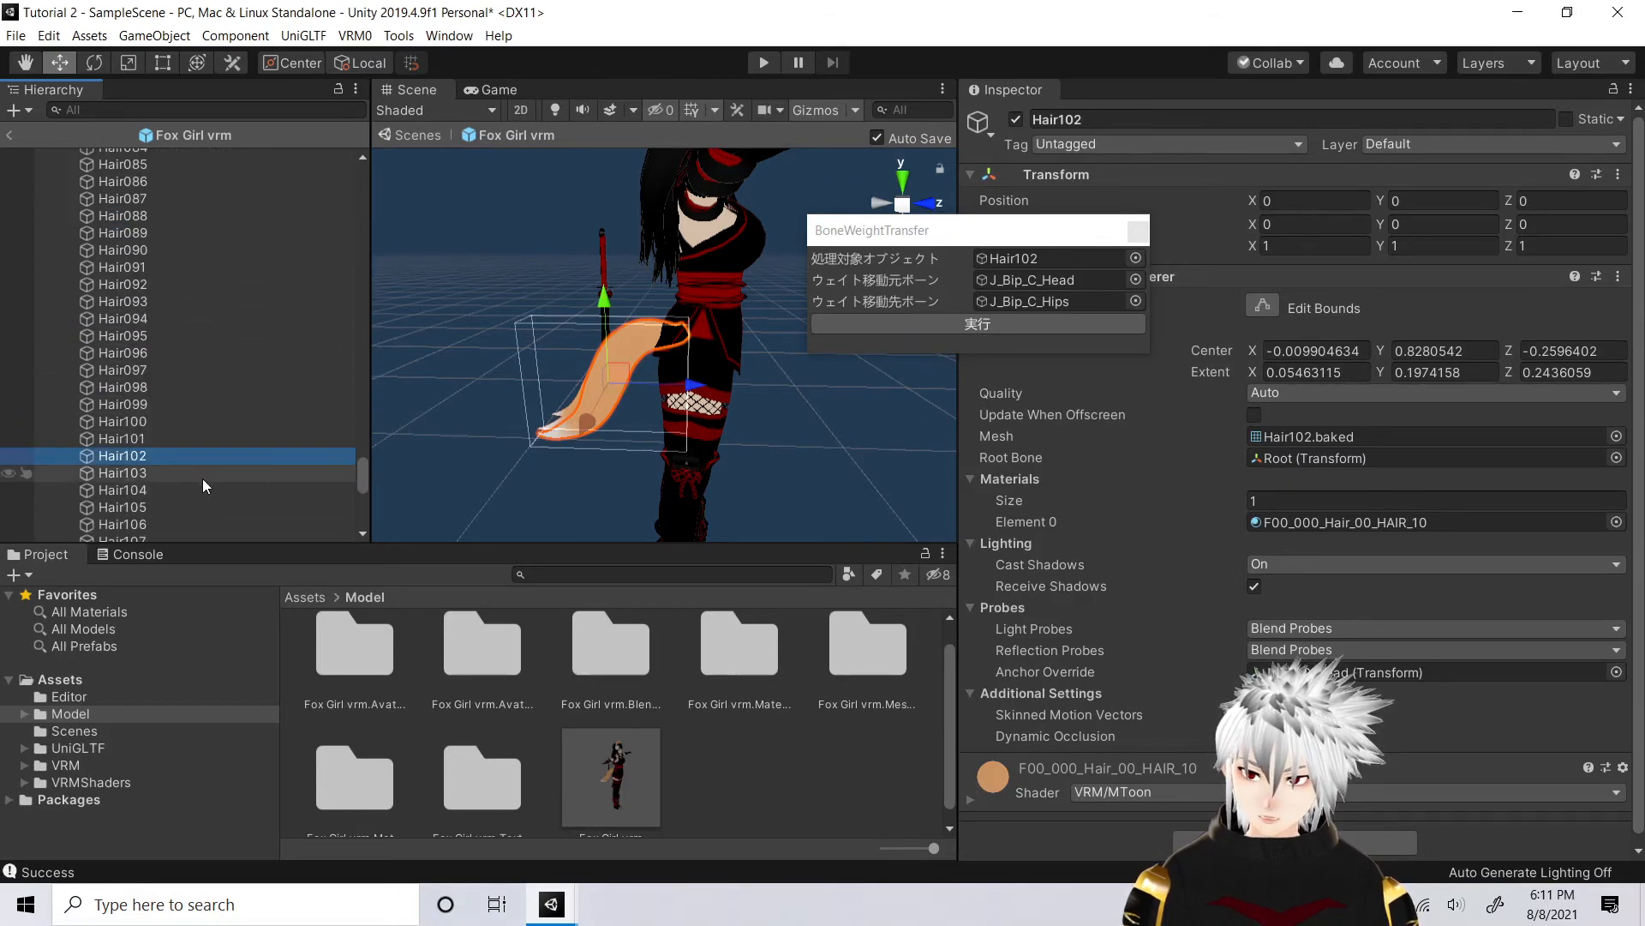
drag(203, 476, 1004, 261)
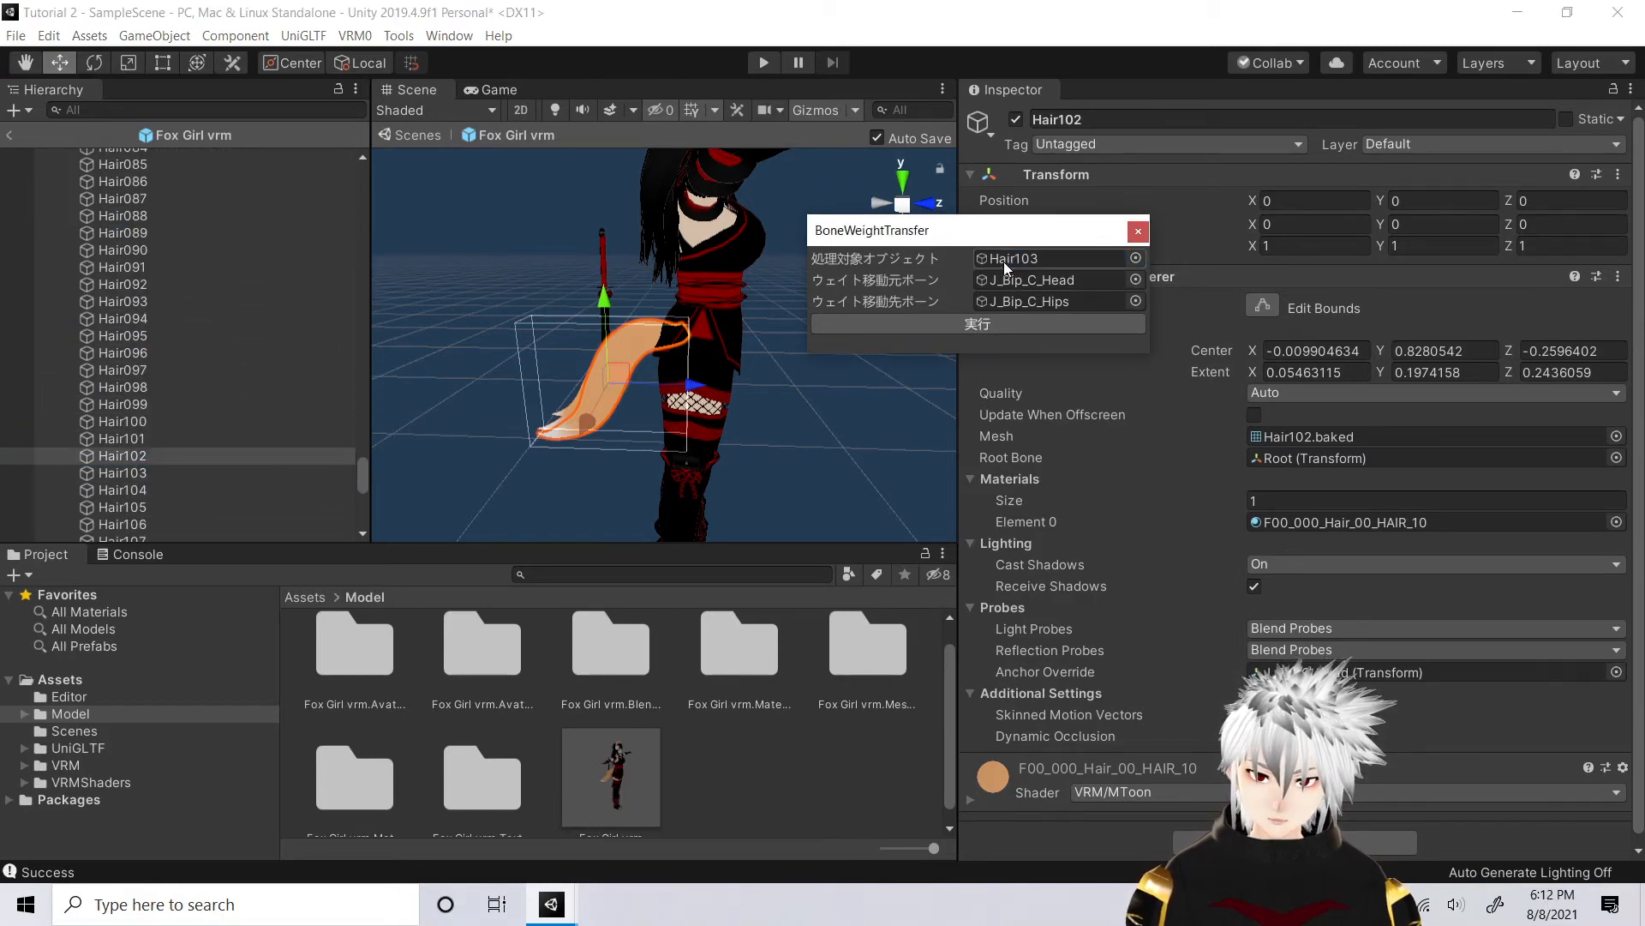
click(938, 323)
Transfer the weights of the tail mesh Hair104 from J_Bip_C_Head to J_Bip_C_Hips
click(120, 475)
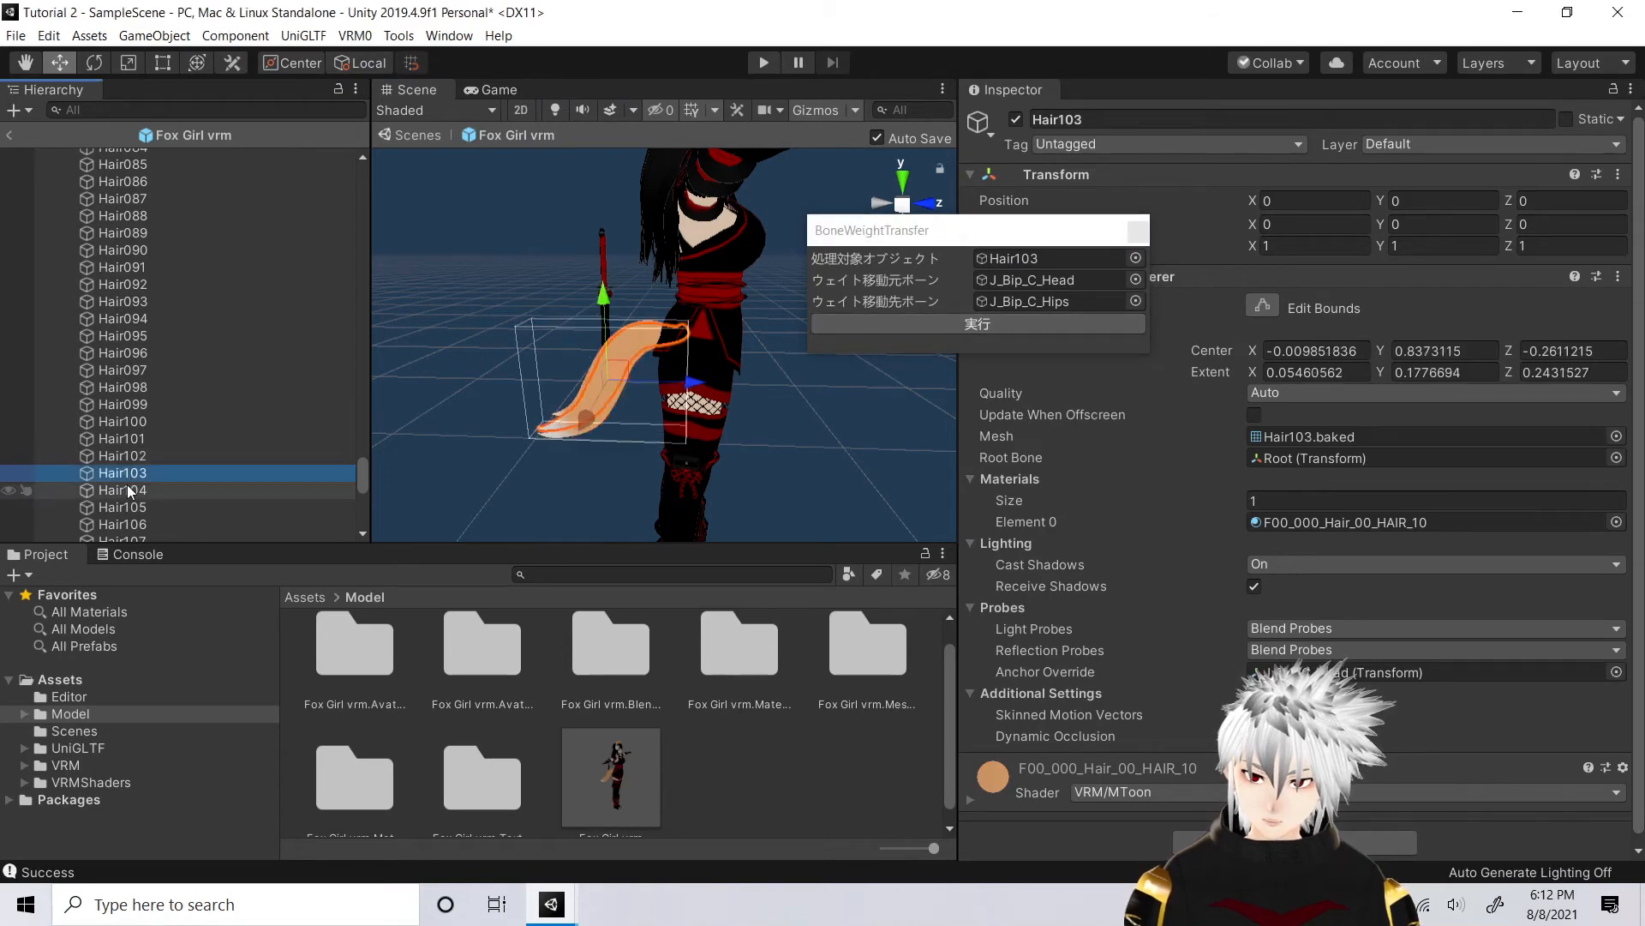
drag(125, 478, 1011, 259)
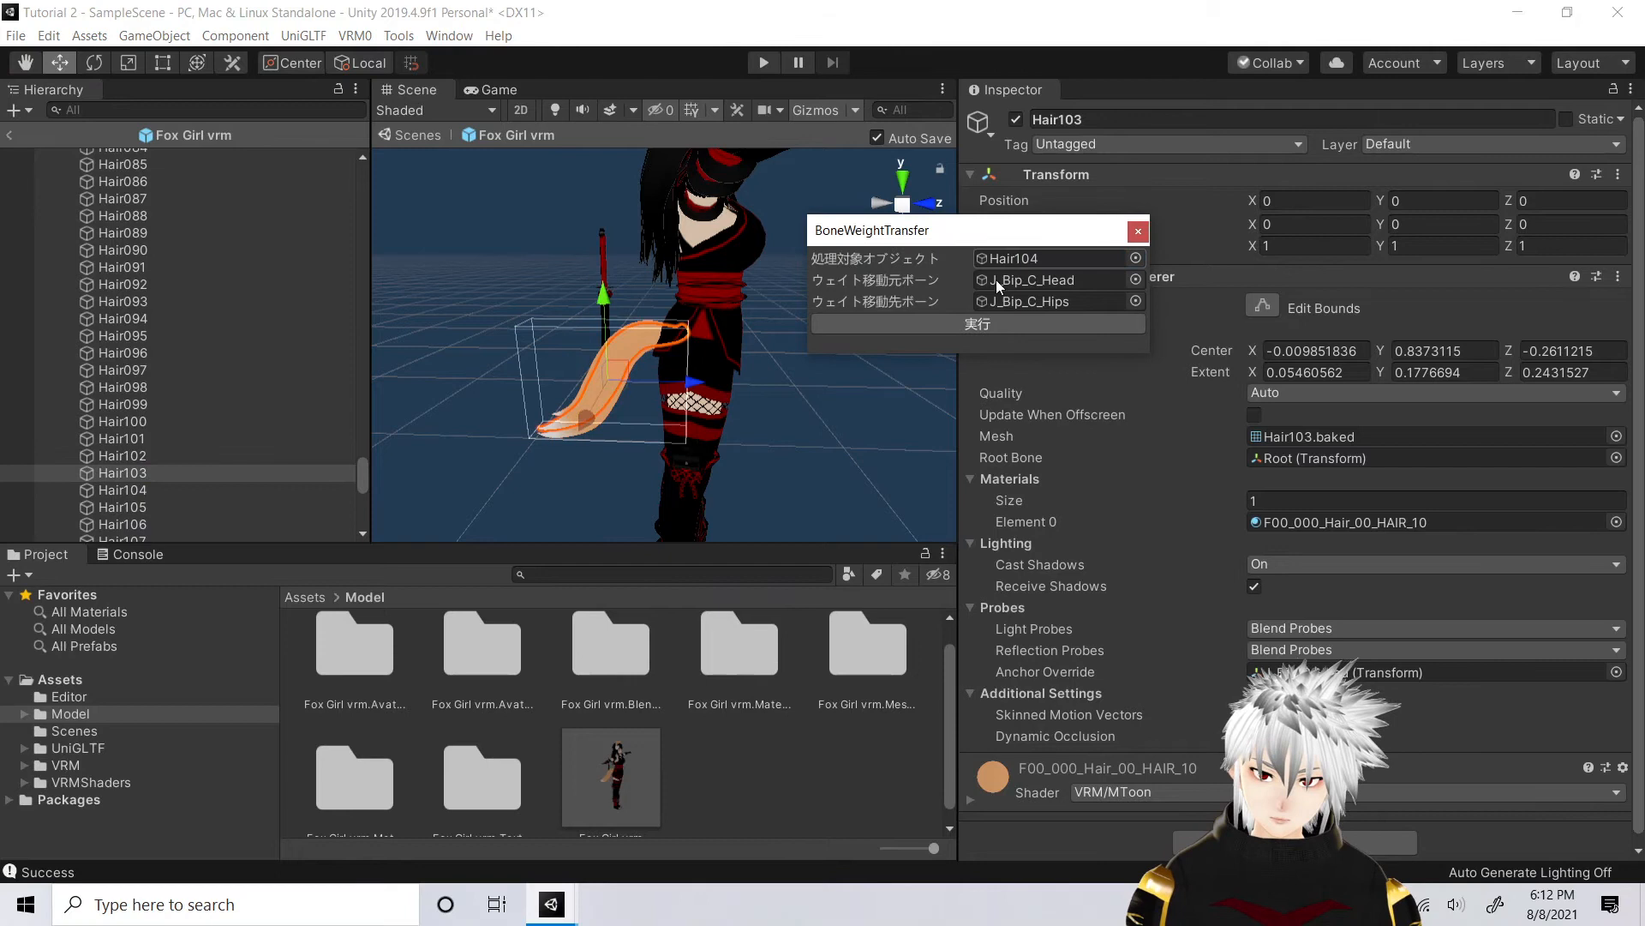
click(938, 325)
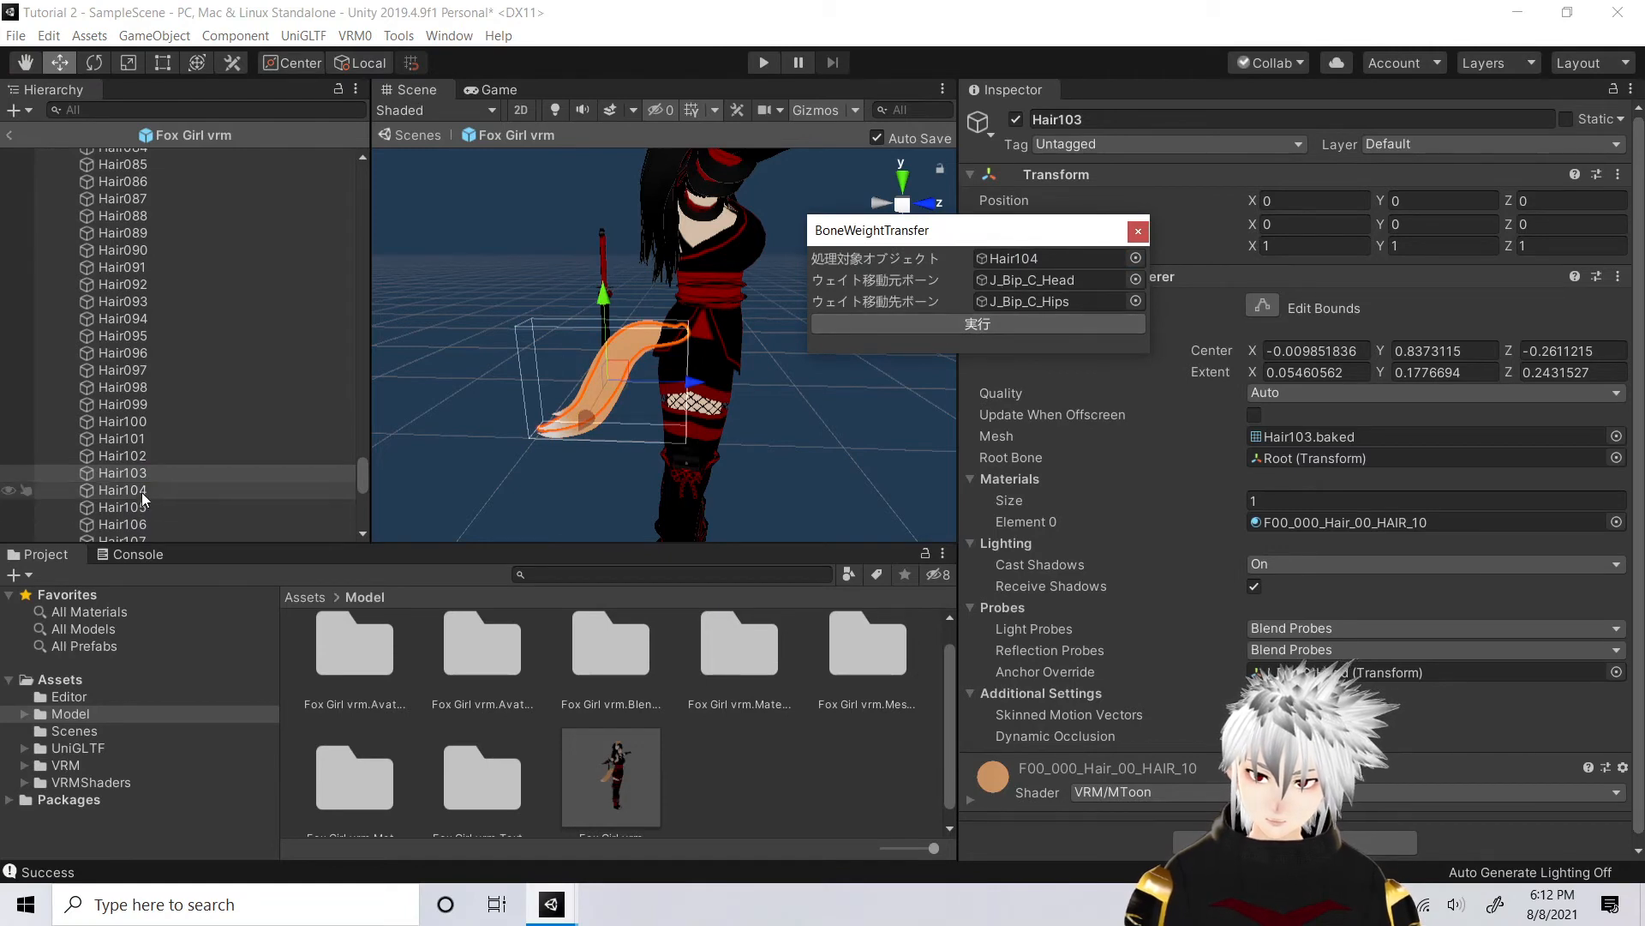
Transfer the weights of the remaining tail meshes Hair105 and Hair106 from J_Bip_C_Head to J_Bip_C_Hips
drag(147, 506, 1044, 262)
click(951, 326)
click(180, 522)
drag(180, 523, 1011, 260)
click(939, 322)
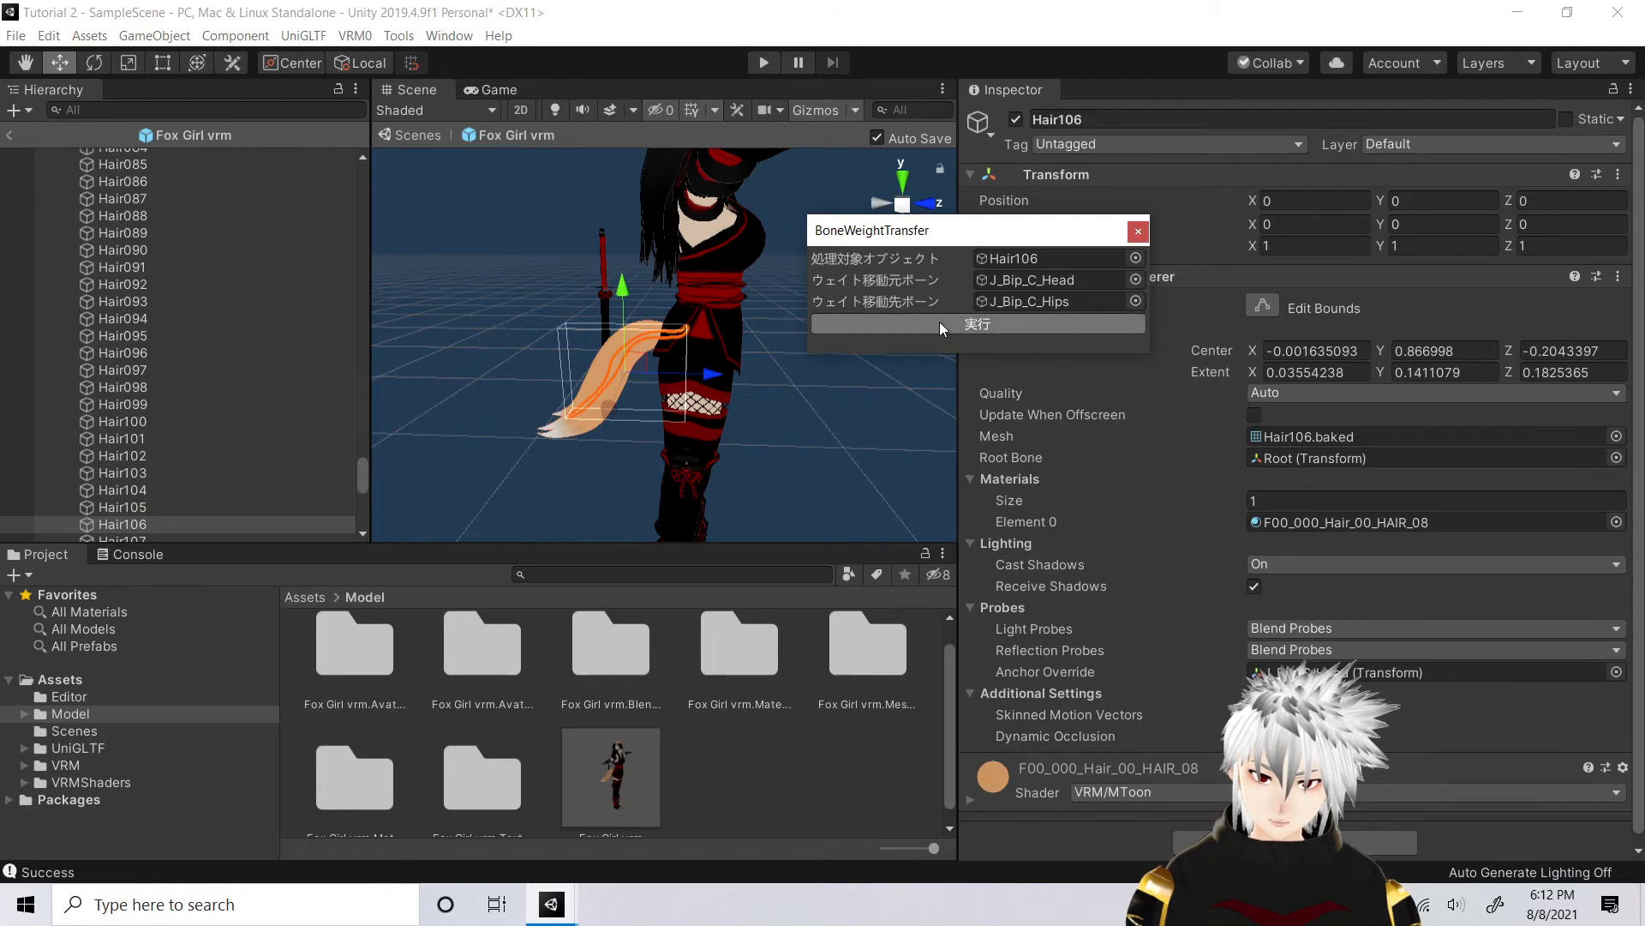
Find the tail's root joint among the HairJoint bones under J_Bip_C_Head and select HairJoint-d81505ec
drag(364, 476, 372, 180)
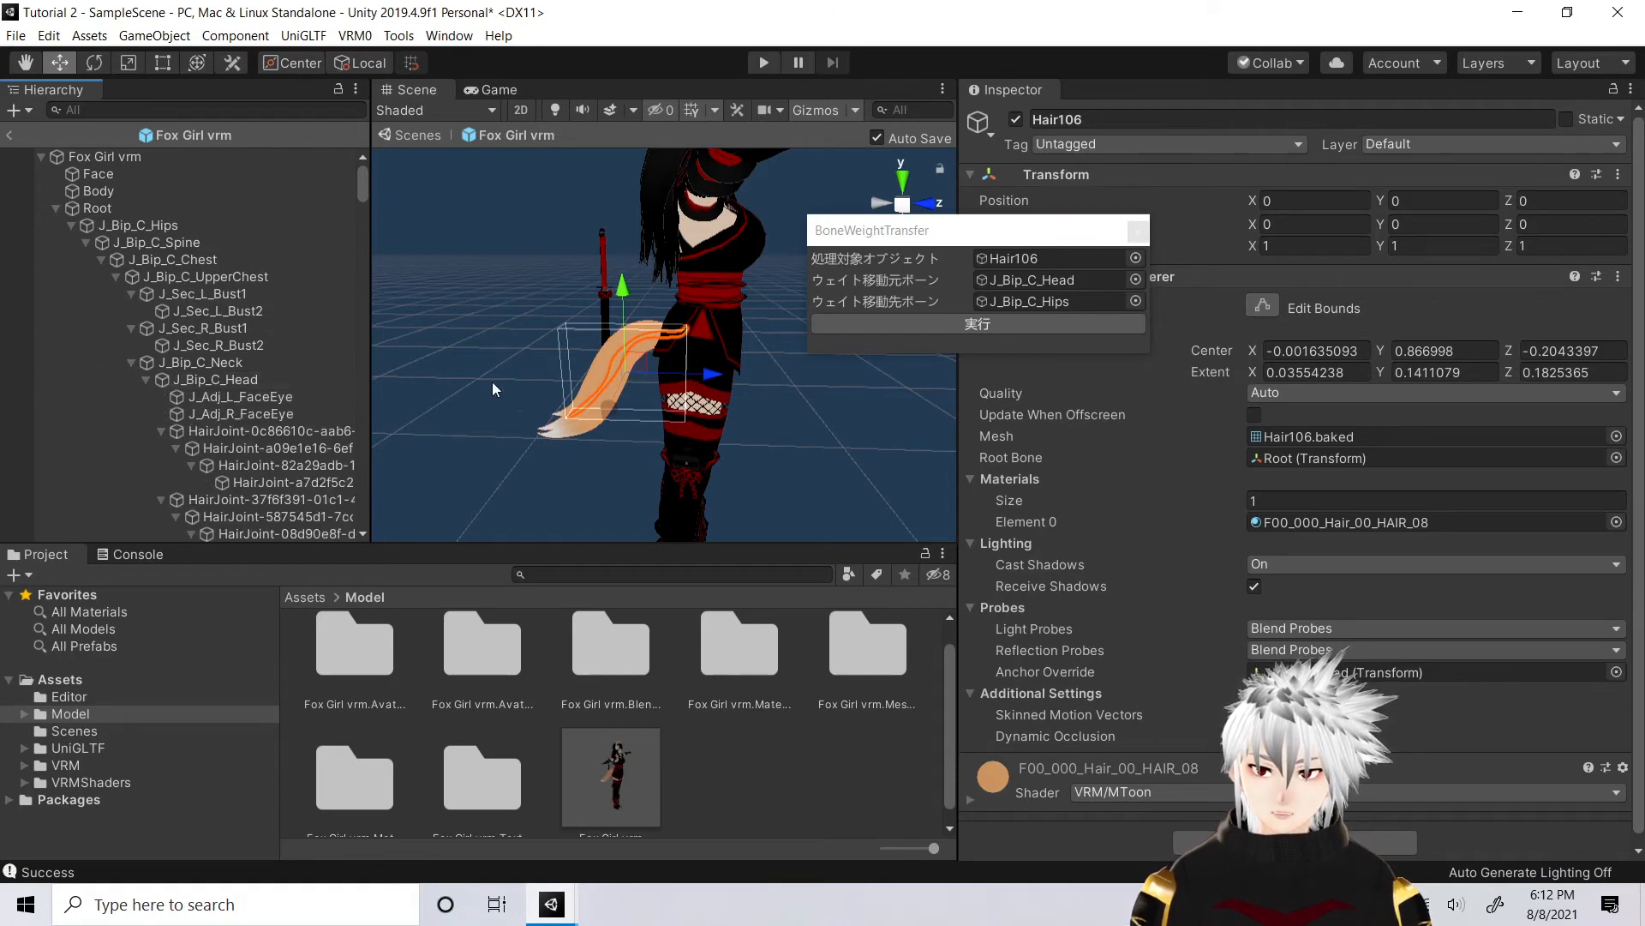
click(162, 431)
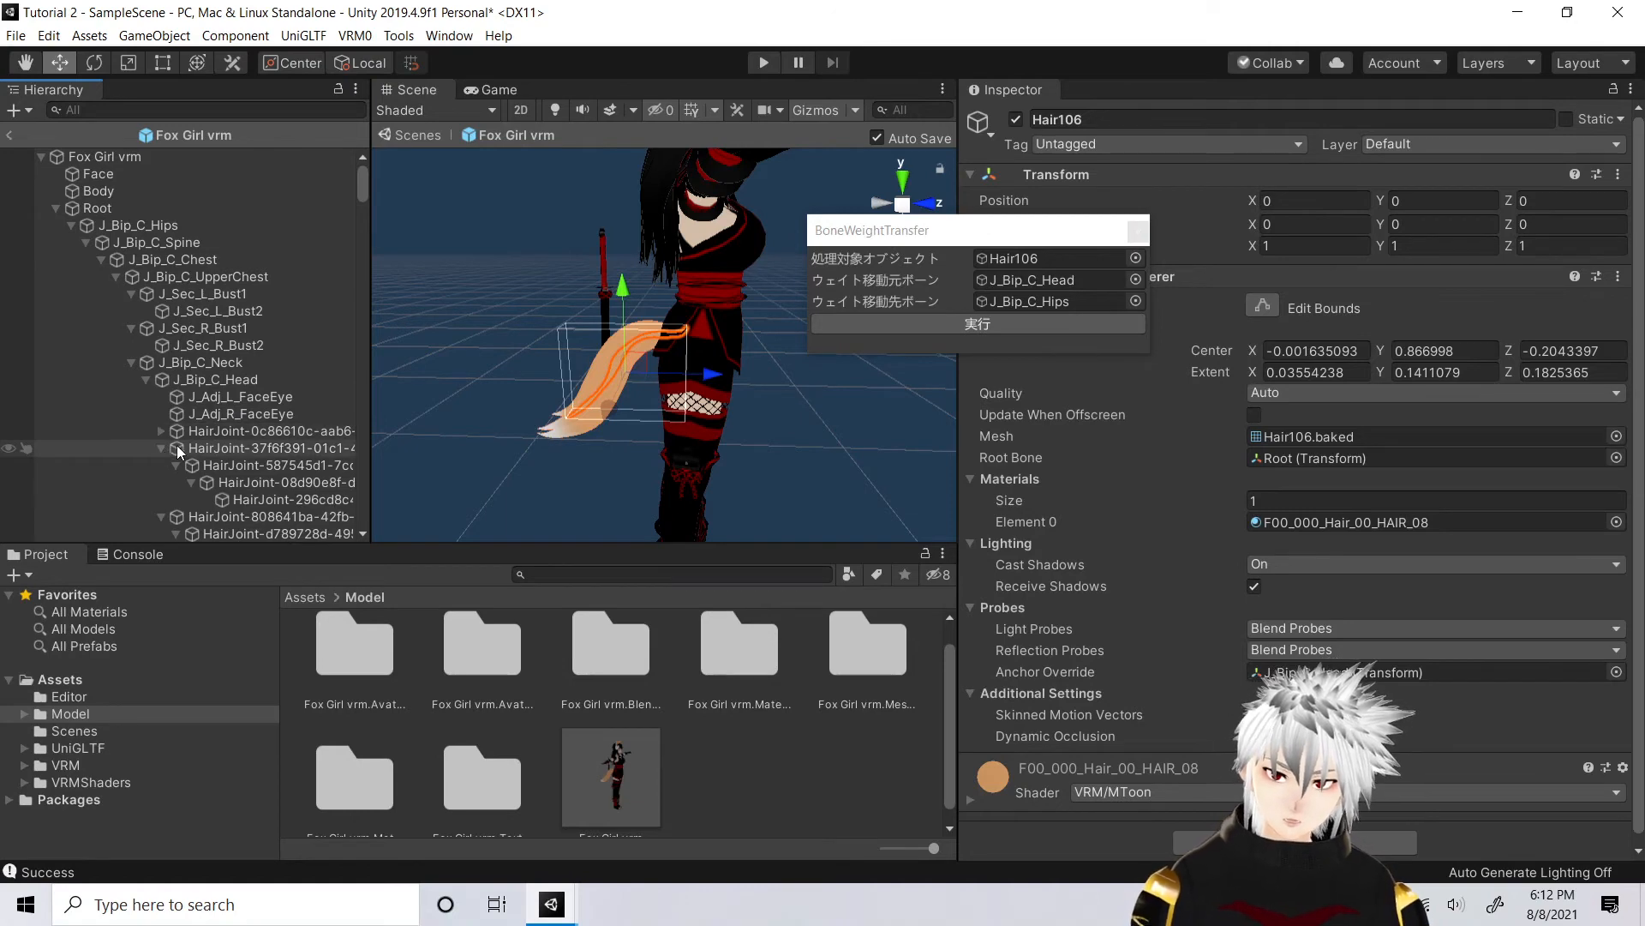
scroll(198, 420, down, 4)
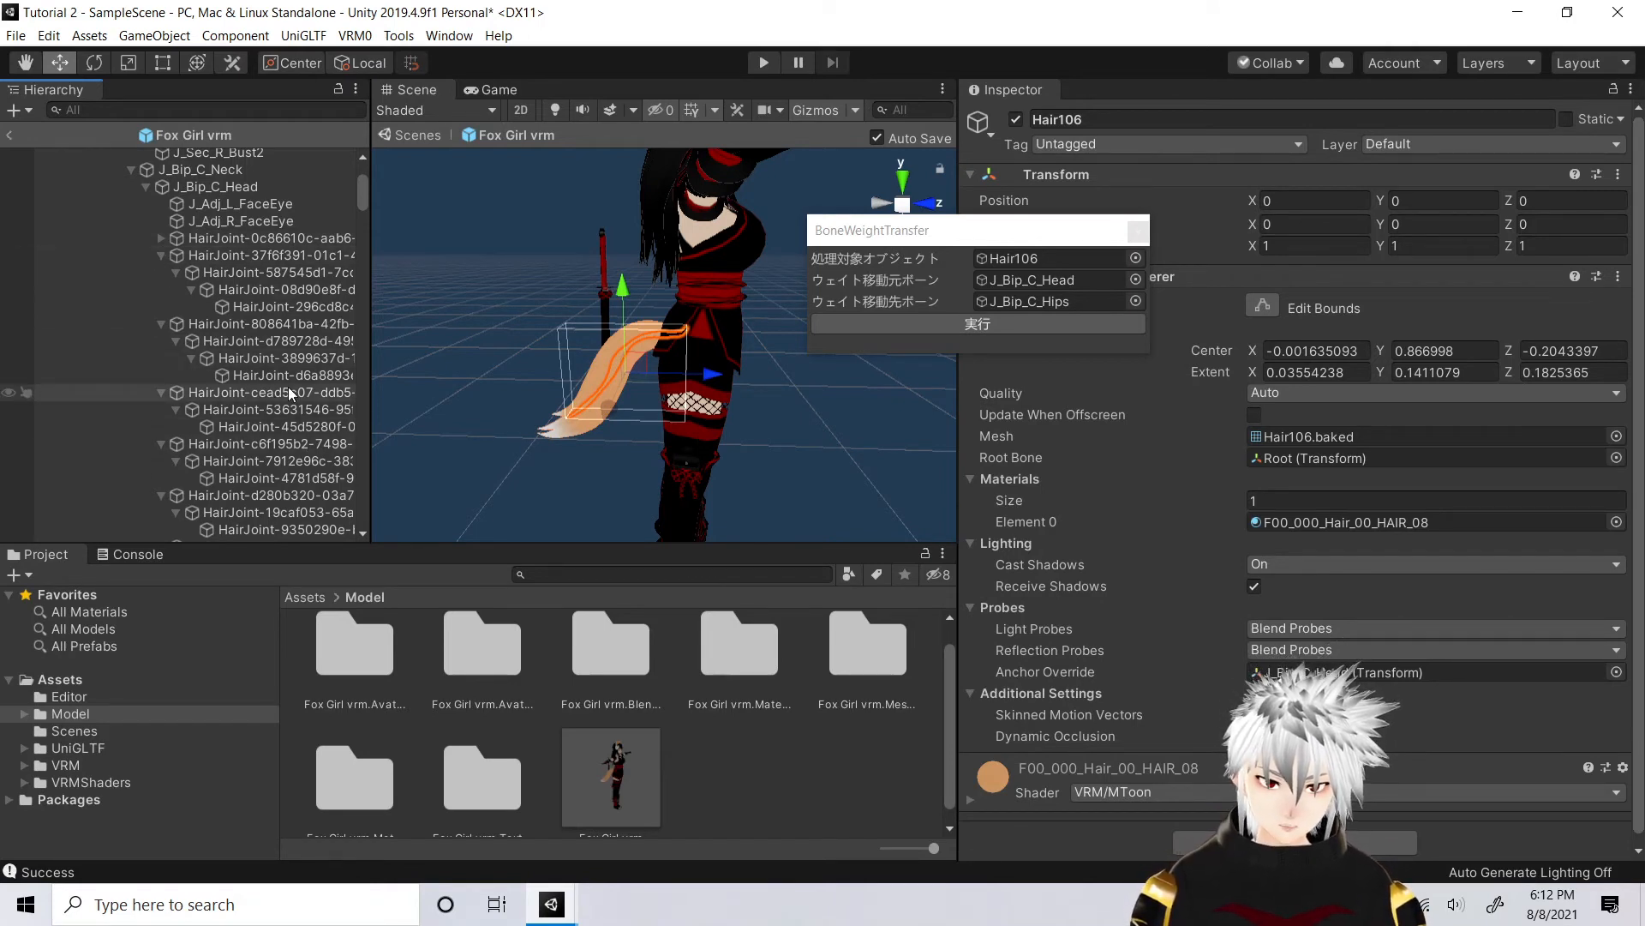
drag(363, 193, 353, 341)
click(230, 281)
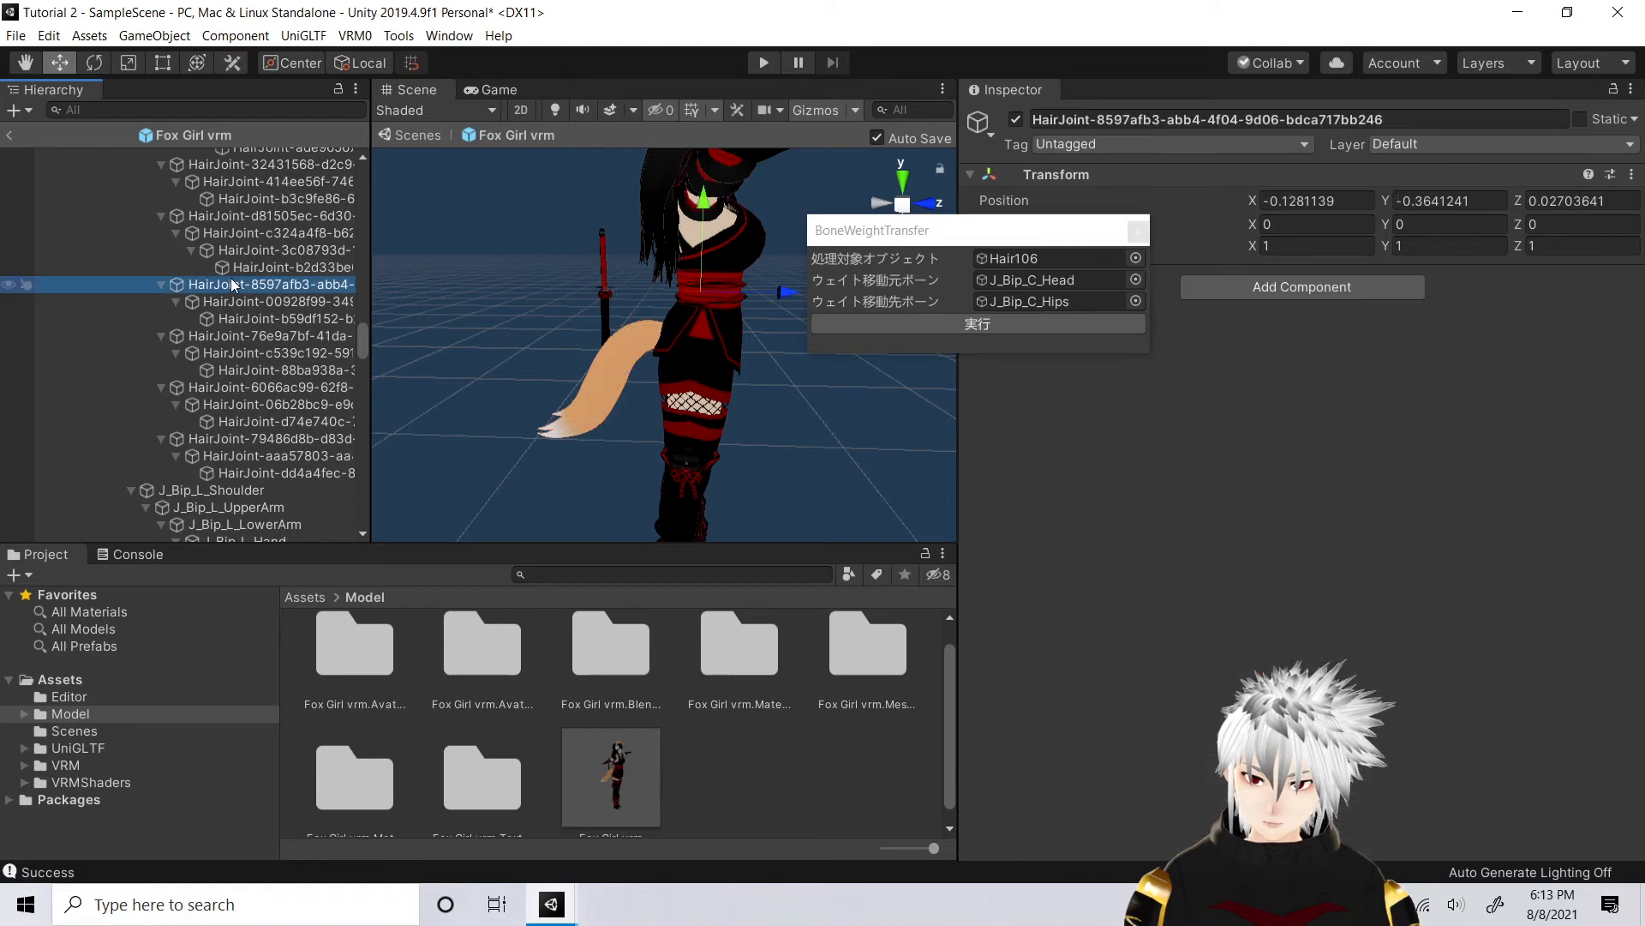
click(237, 215)
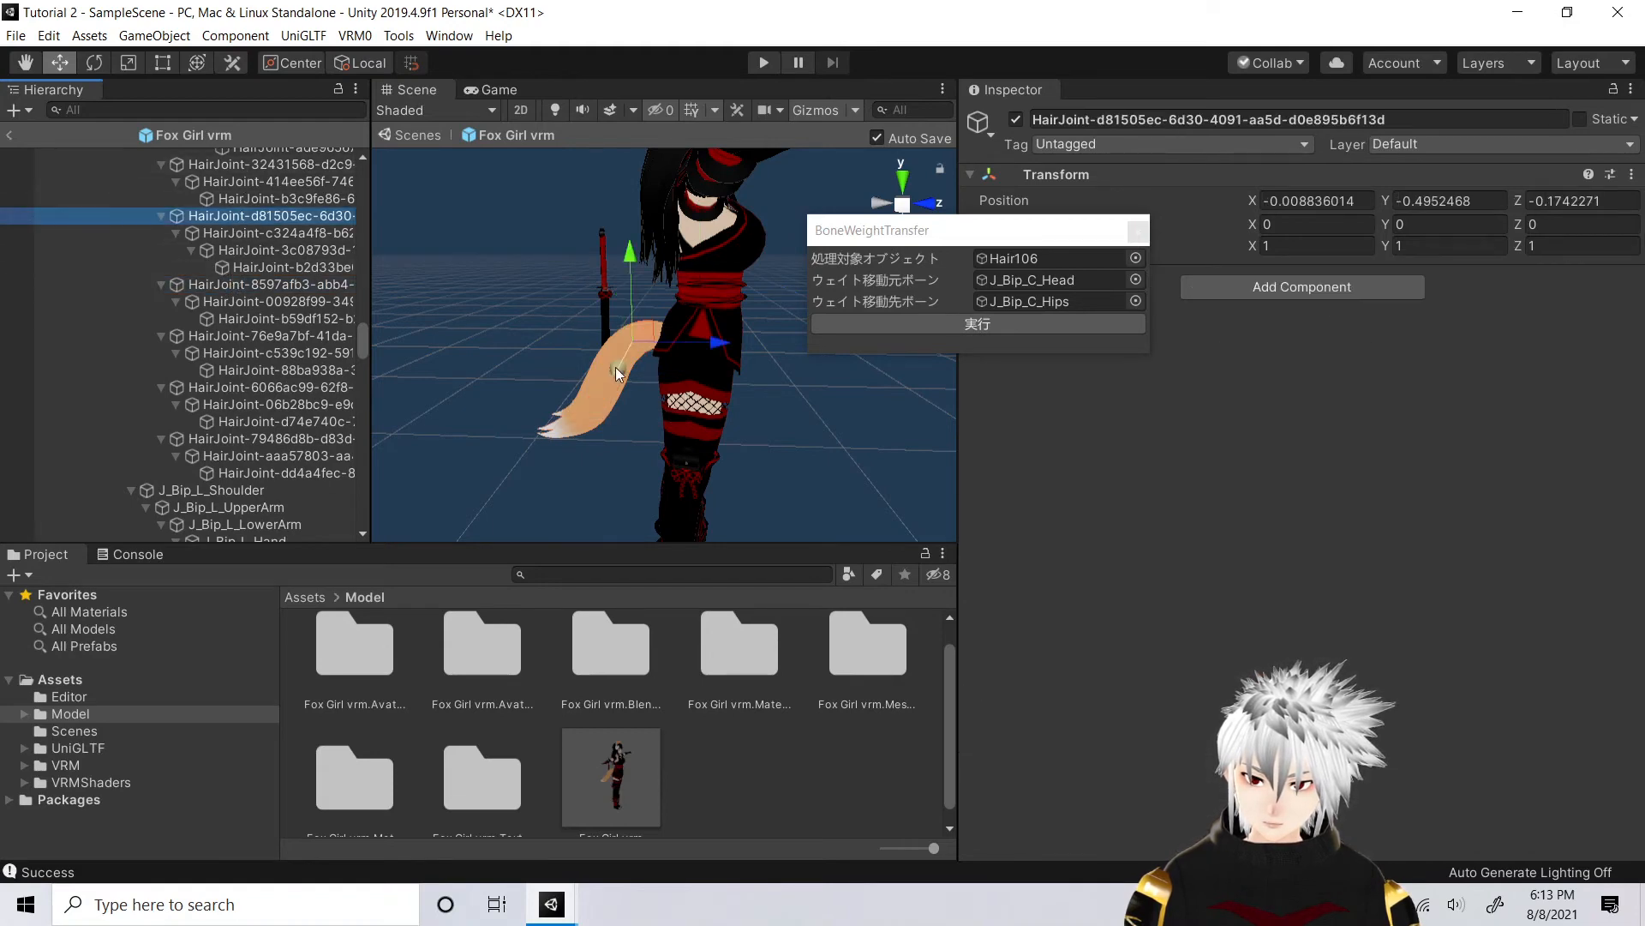
Test the tail's movement by rotating HairJoint-d81505ec about 17 degrees around Z, and undo the rotation
click(94, 63)
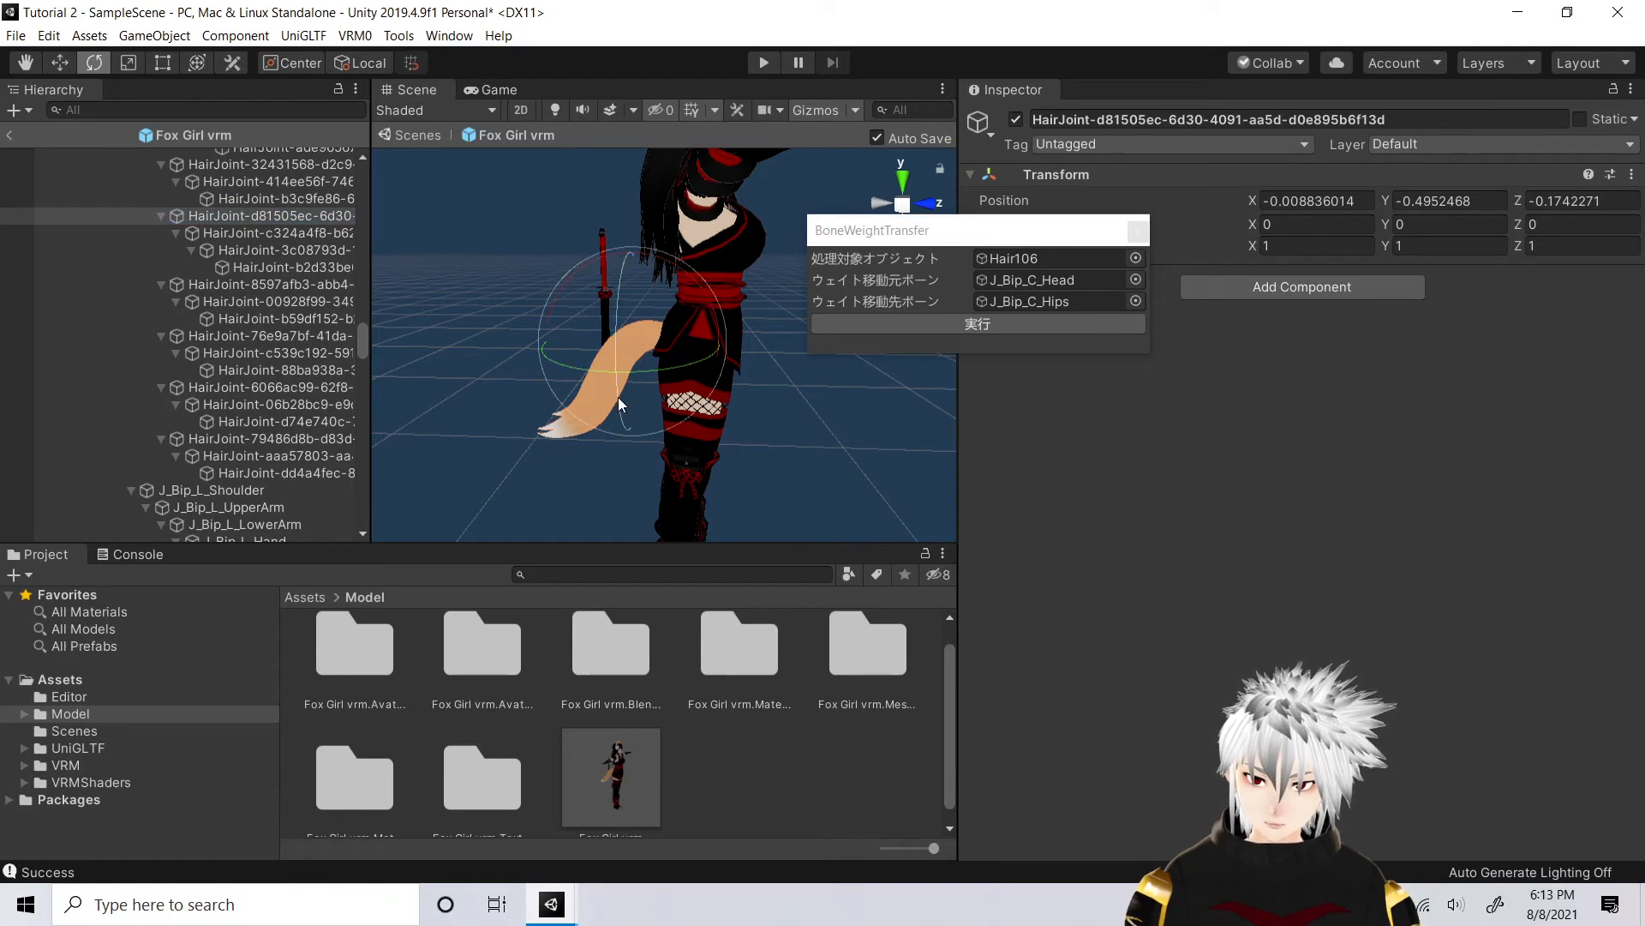
drag(609, 396, 617, 351)
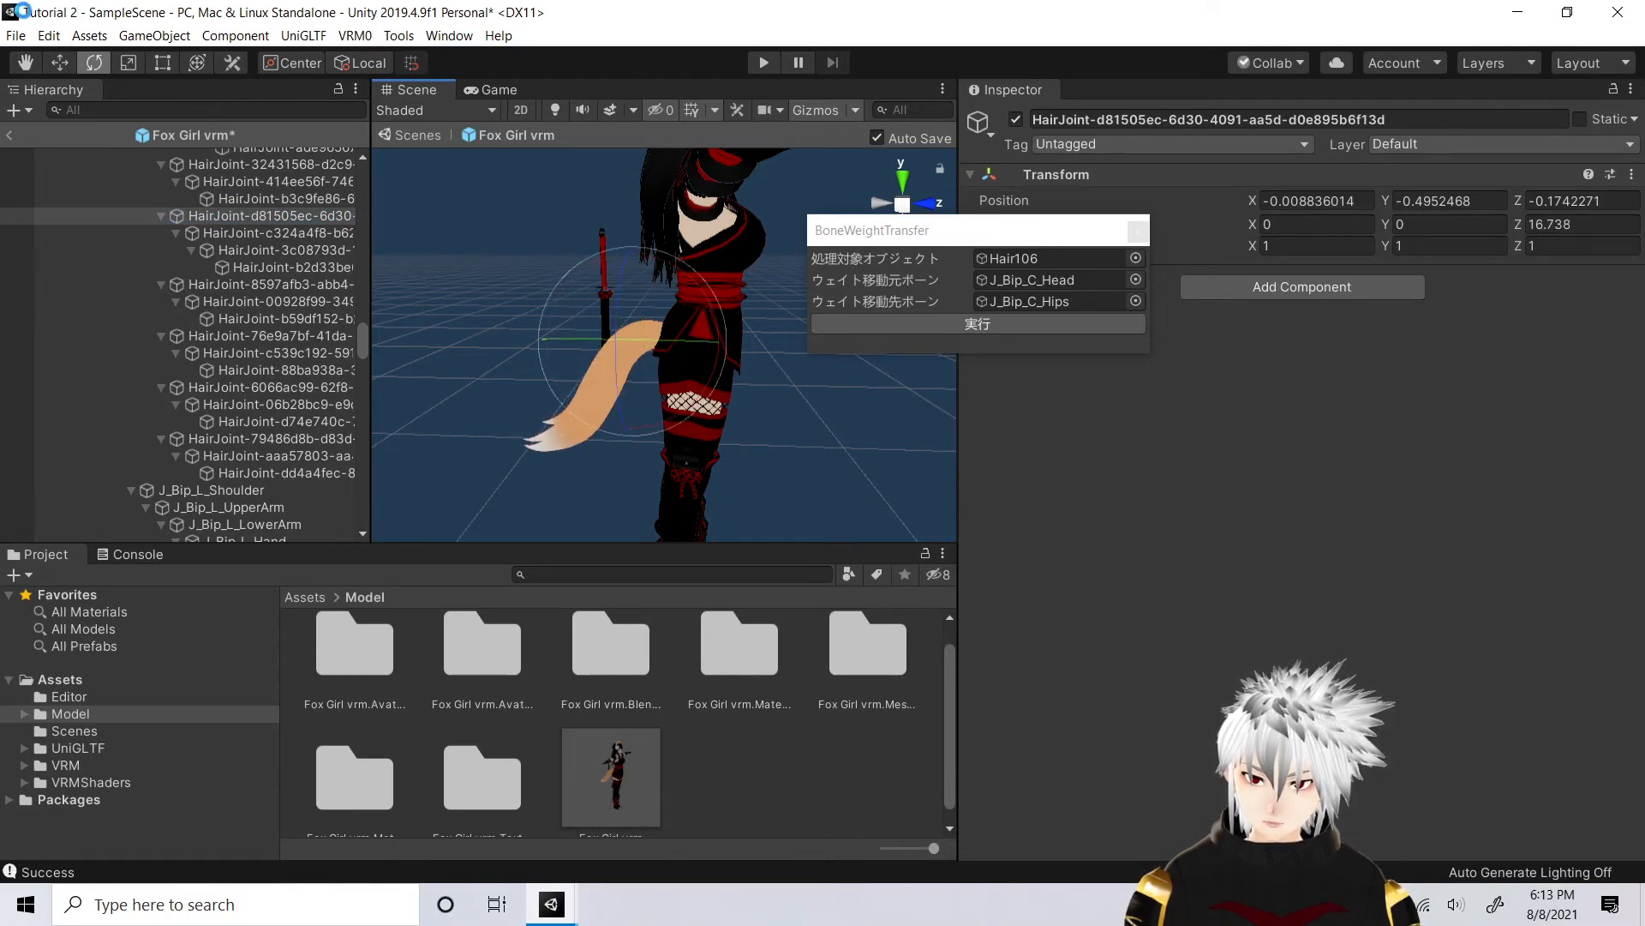
click(48, 35)
click(77, 55)
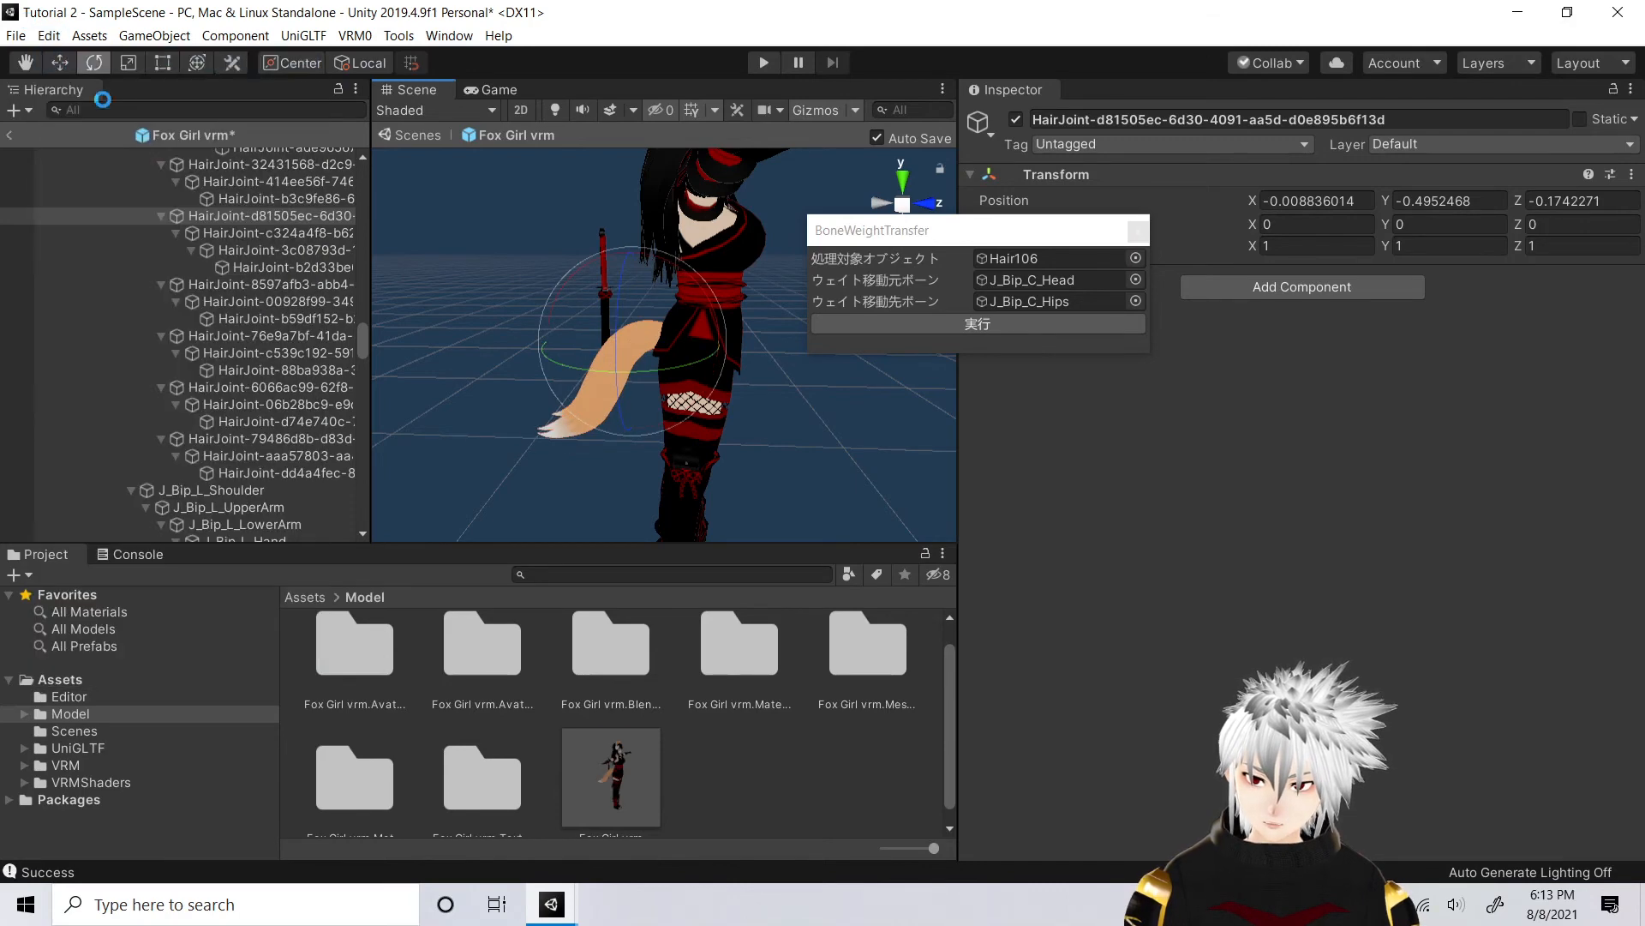
Collapse HairJoint-d81505ec and reparent it from J_Bip_C_Head to J_Bip_C_Hips
click(169, 221)
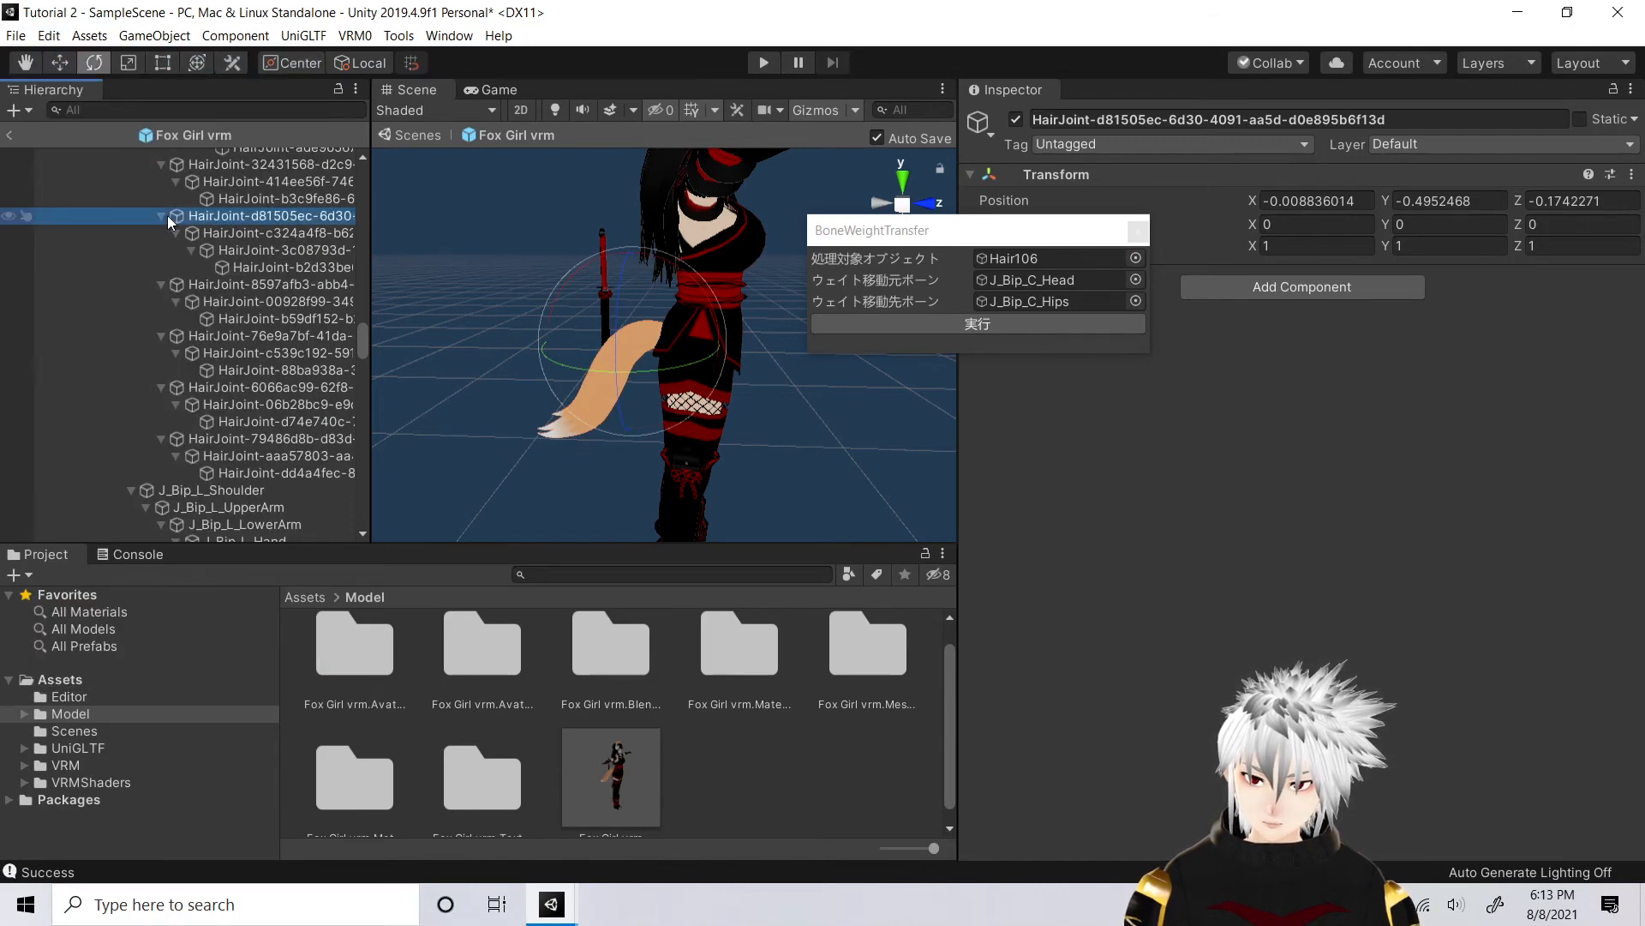
click(162, 215)
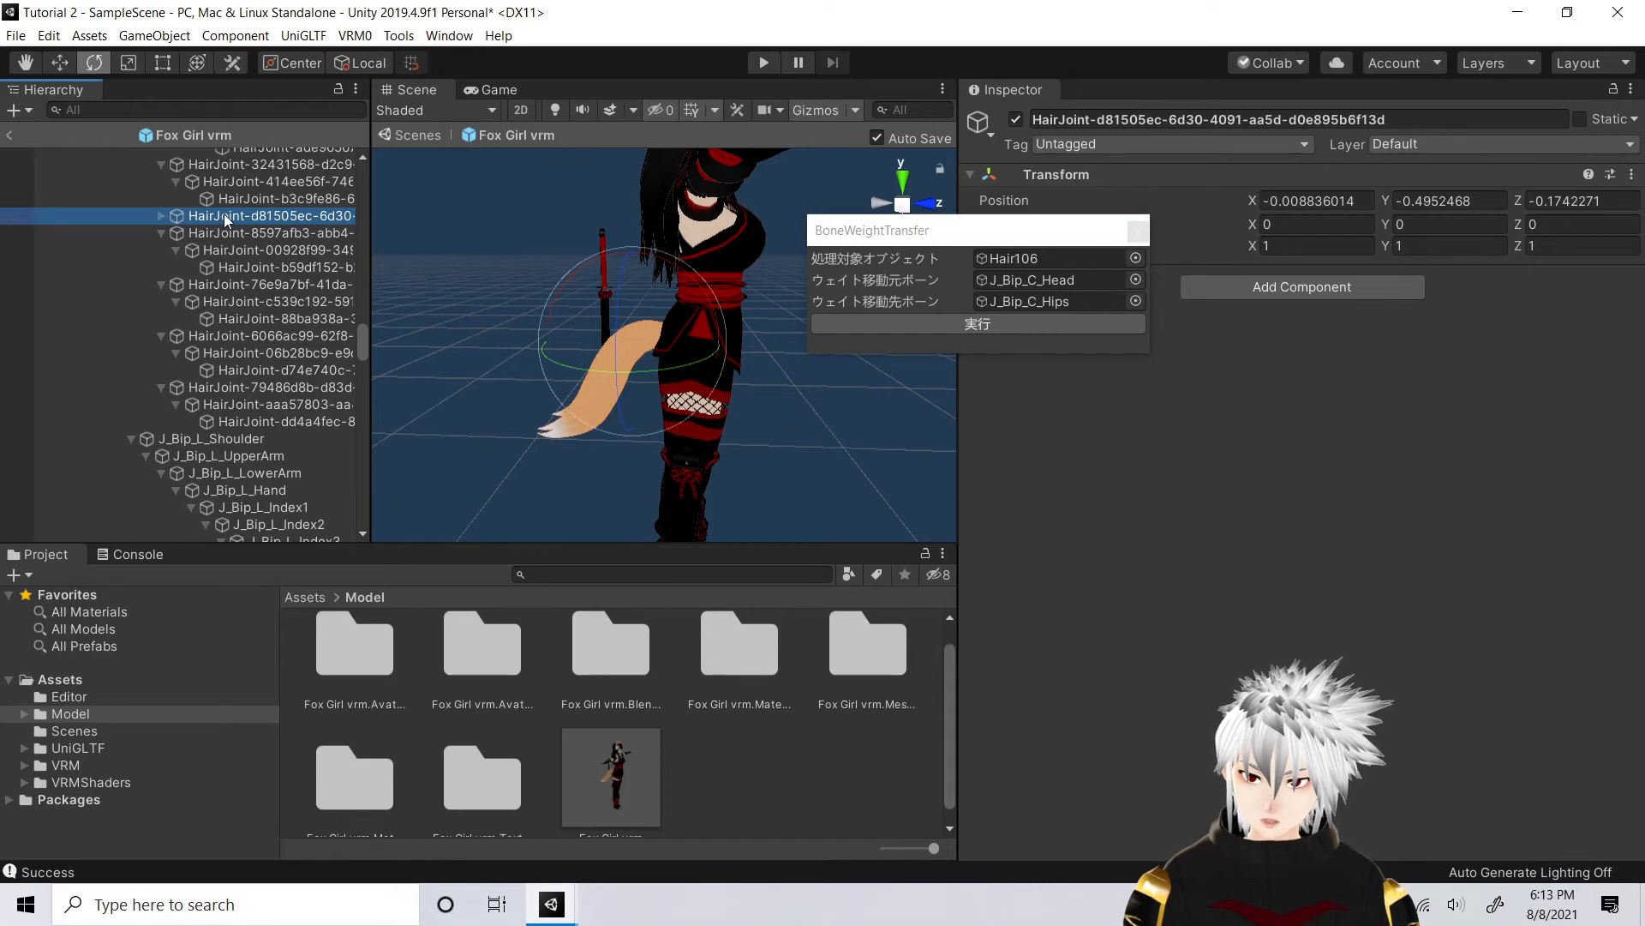
drag(221, 214, 143, 182)
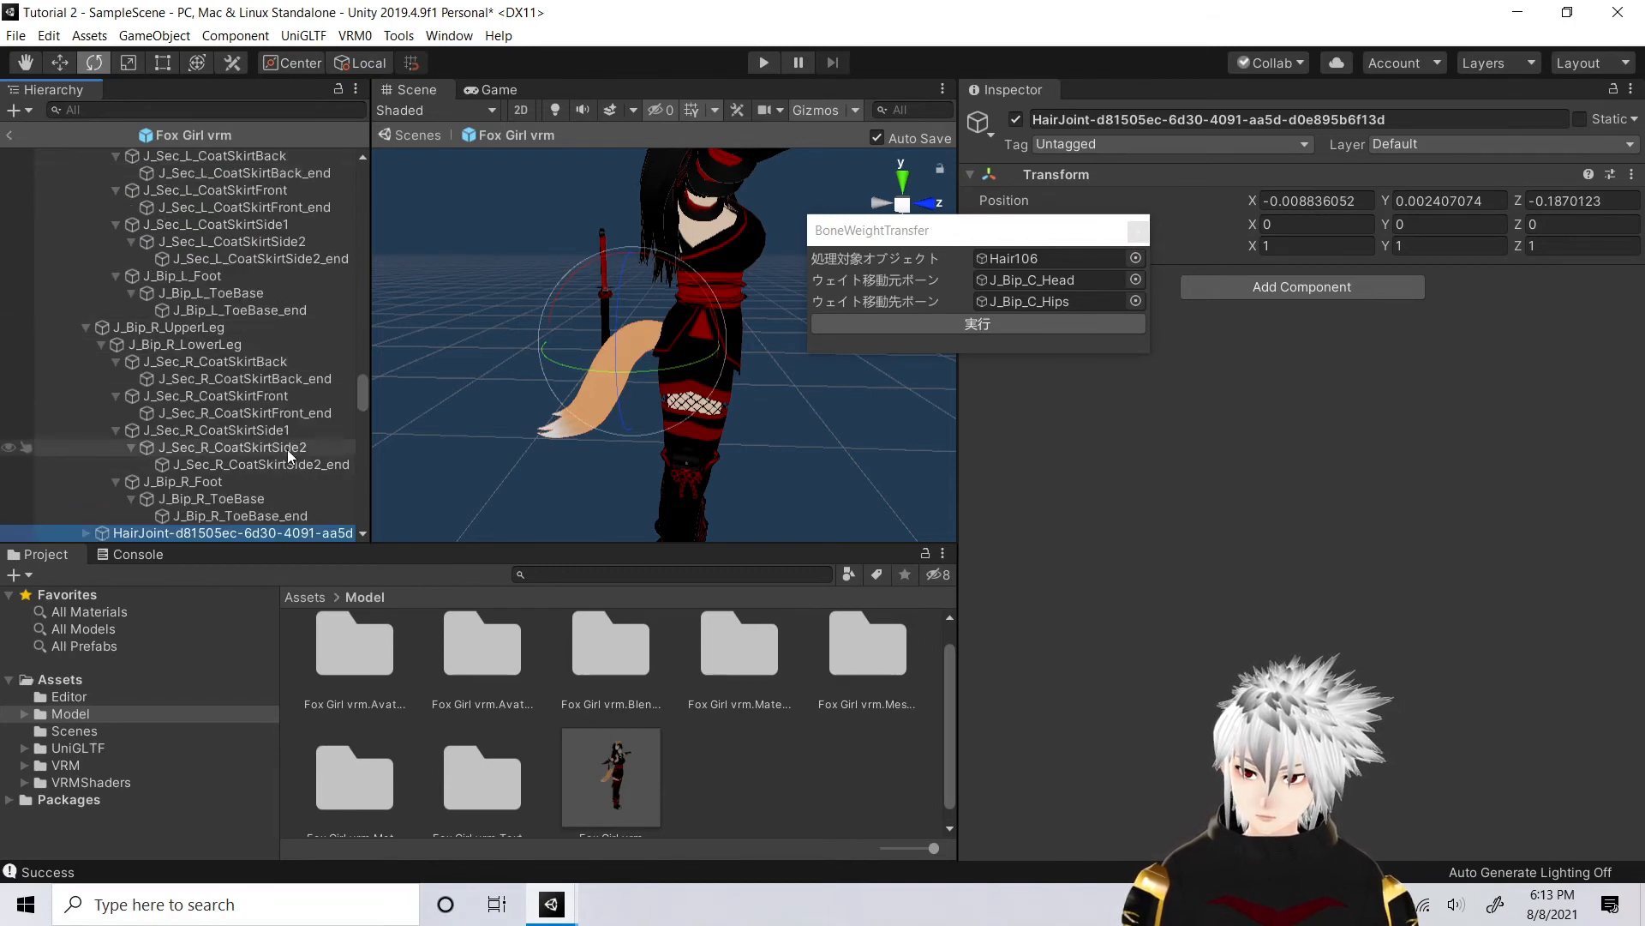
Check that the tail is independent of the head by rotating J_Bip_C_Head about -13 degrees around Z, and undo the rotation
scroll(761, 401, down, 3)
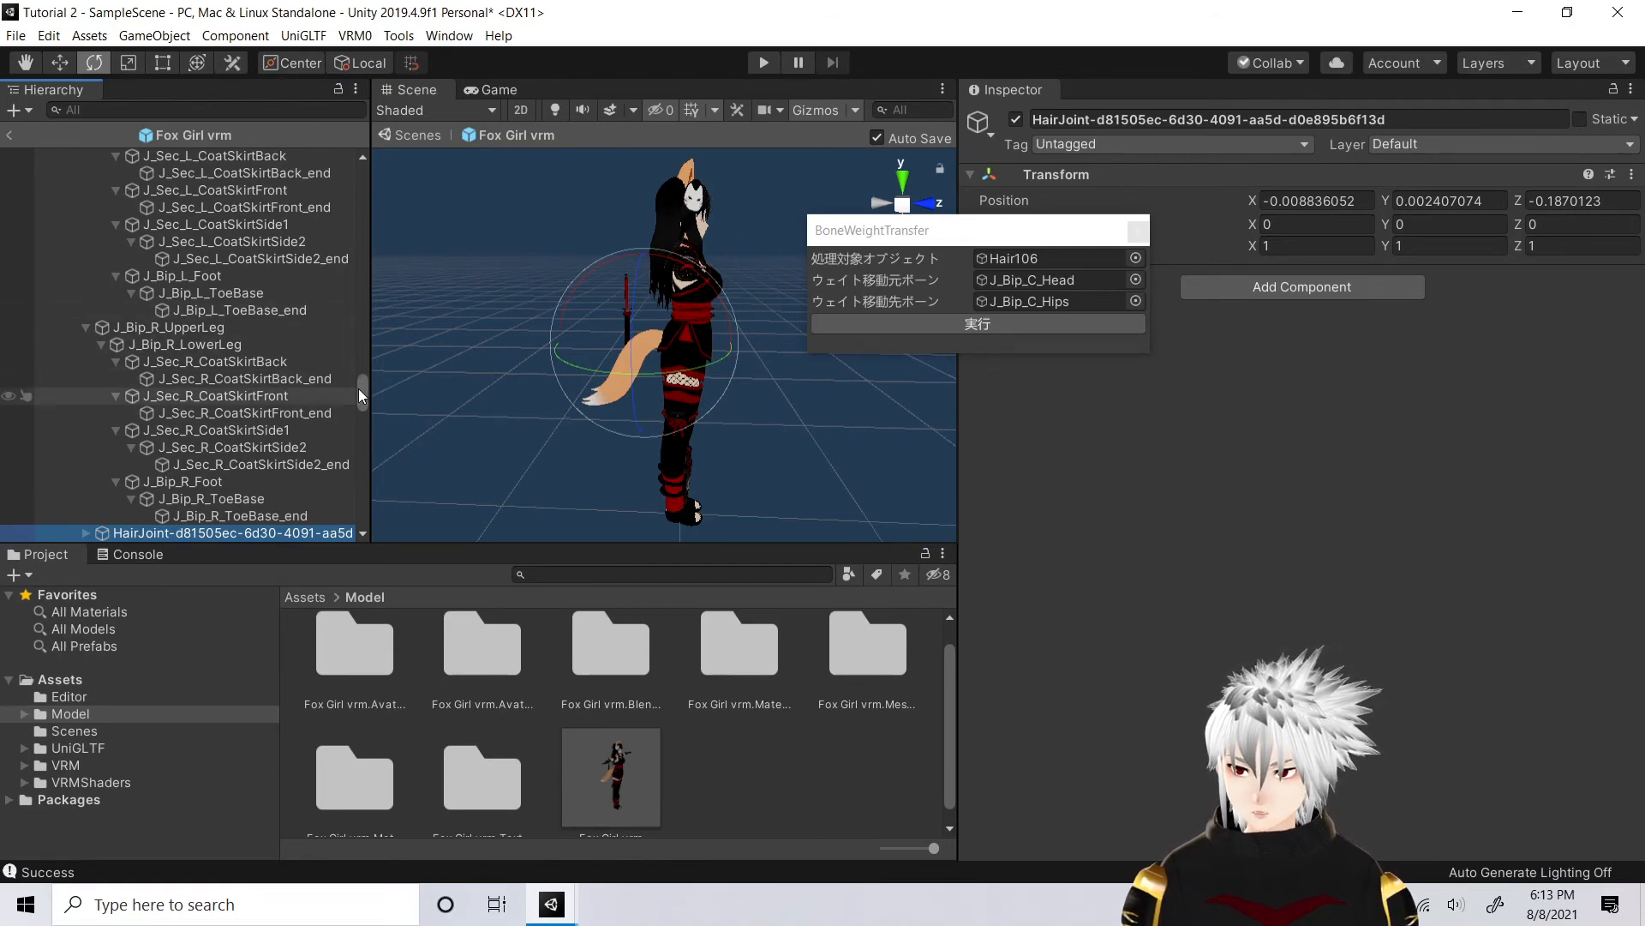
drag(361, 389, 359, 240)
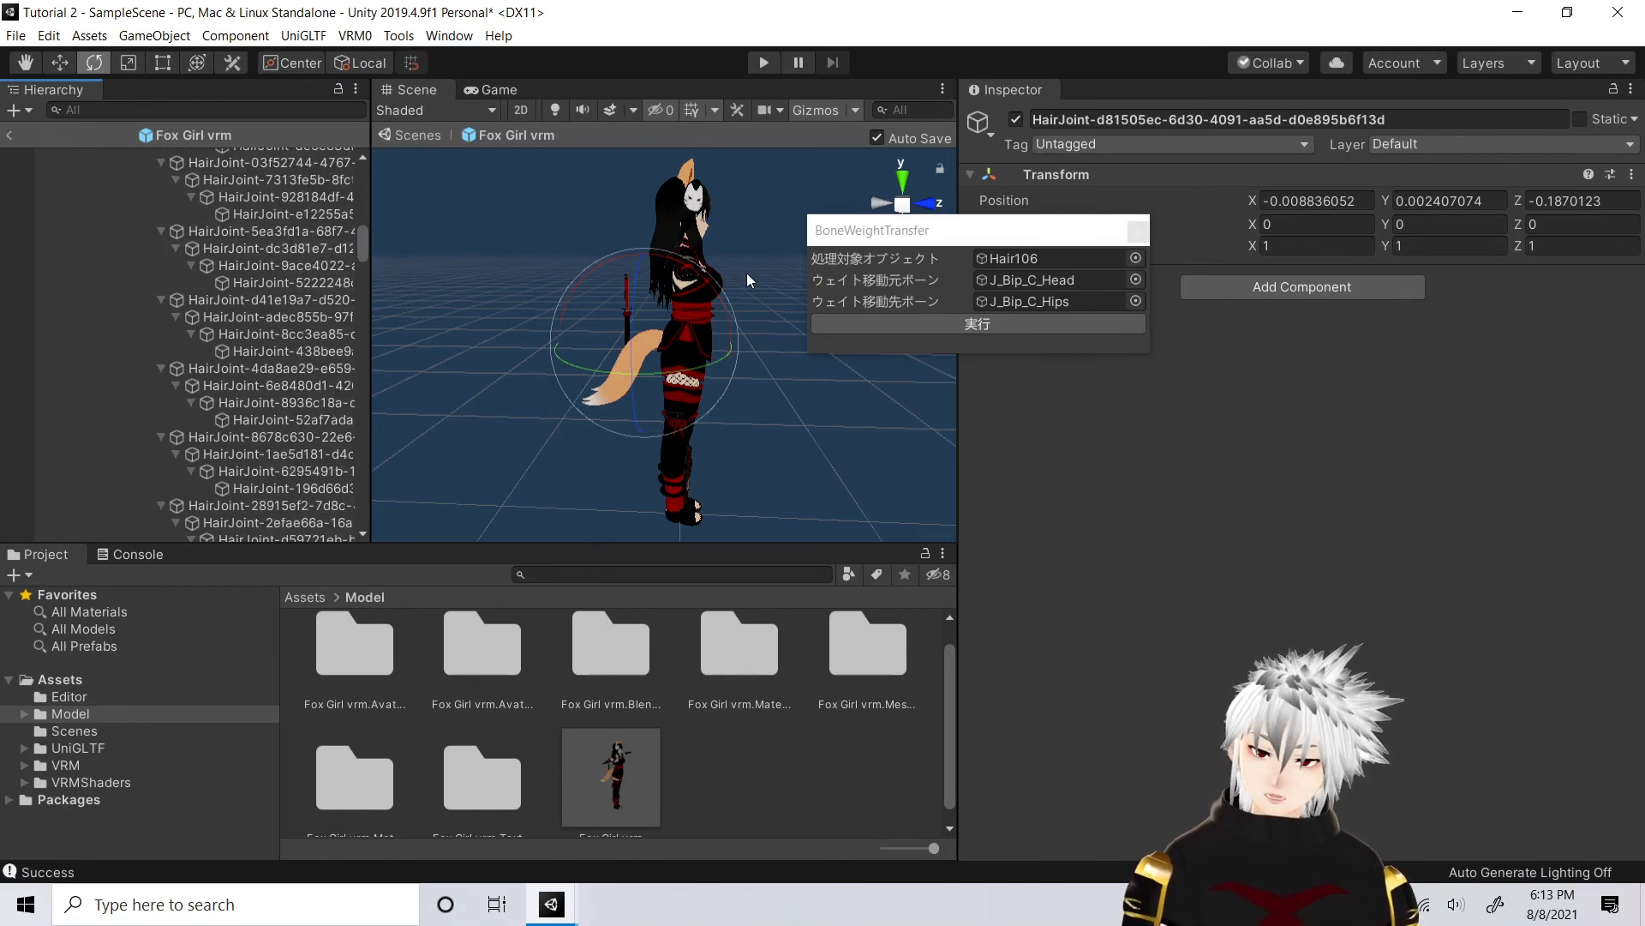
scroll(296, 291, down, 5)
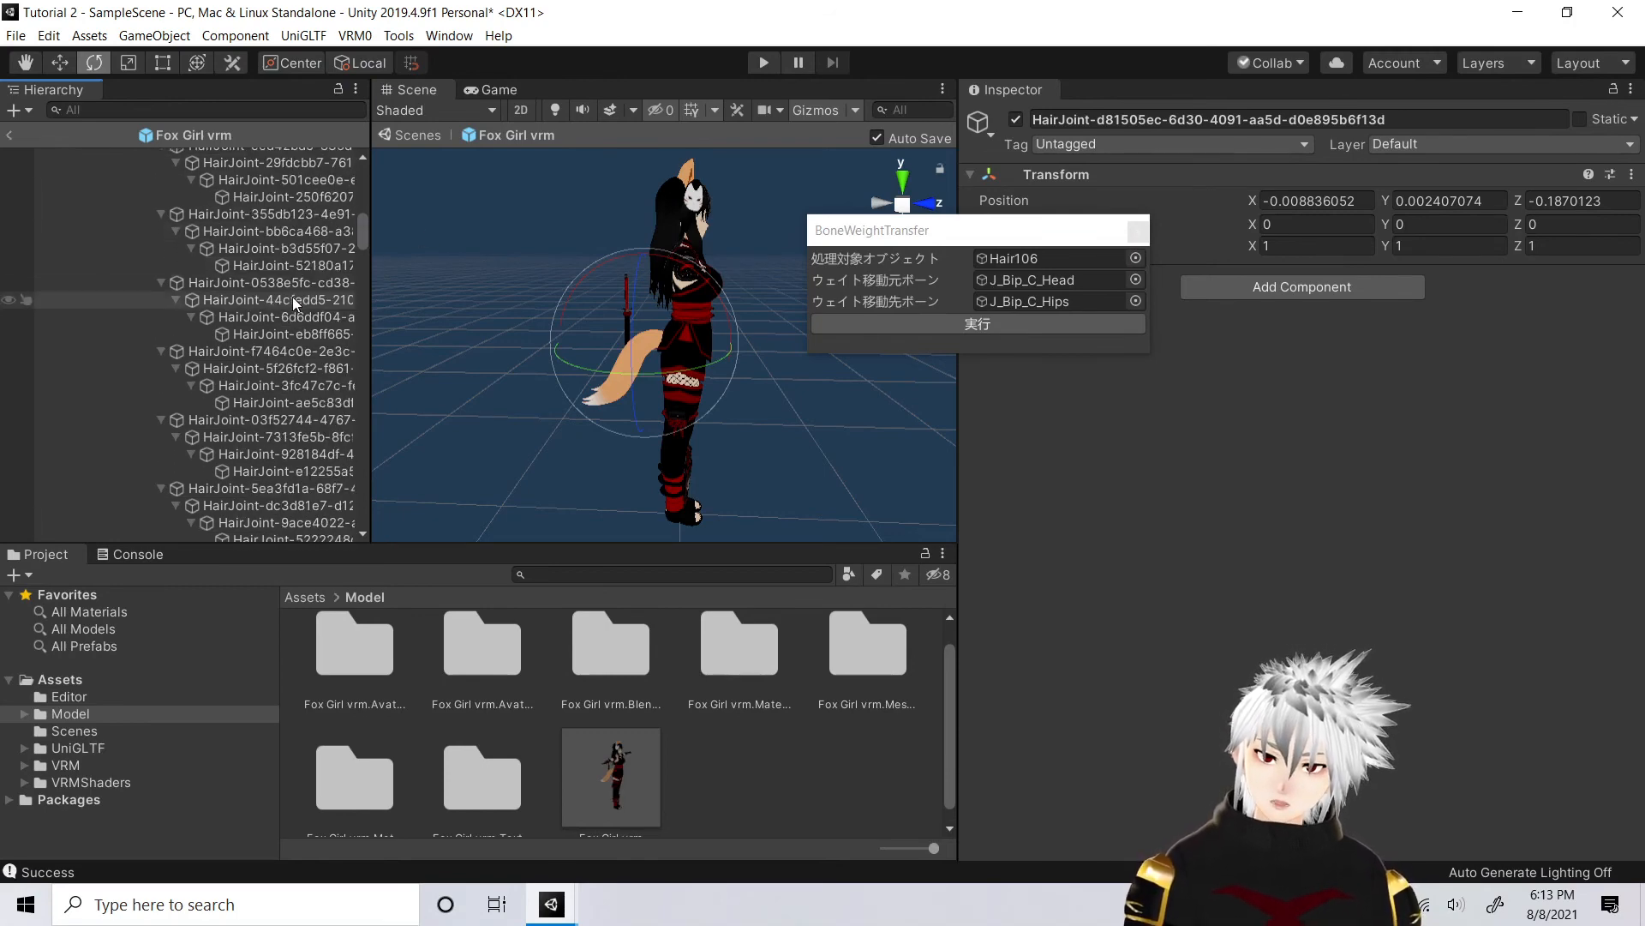
scroll(296, 302, up, 5)
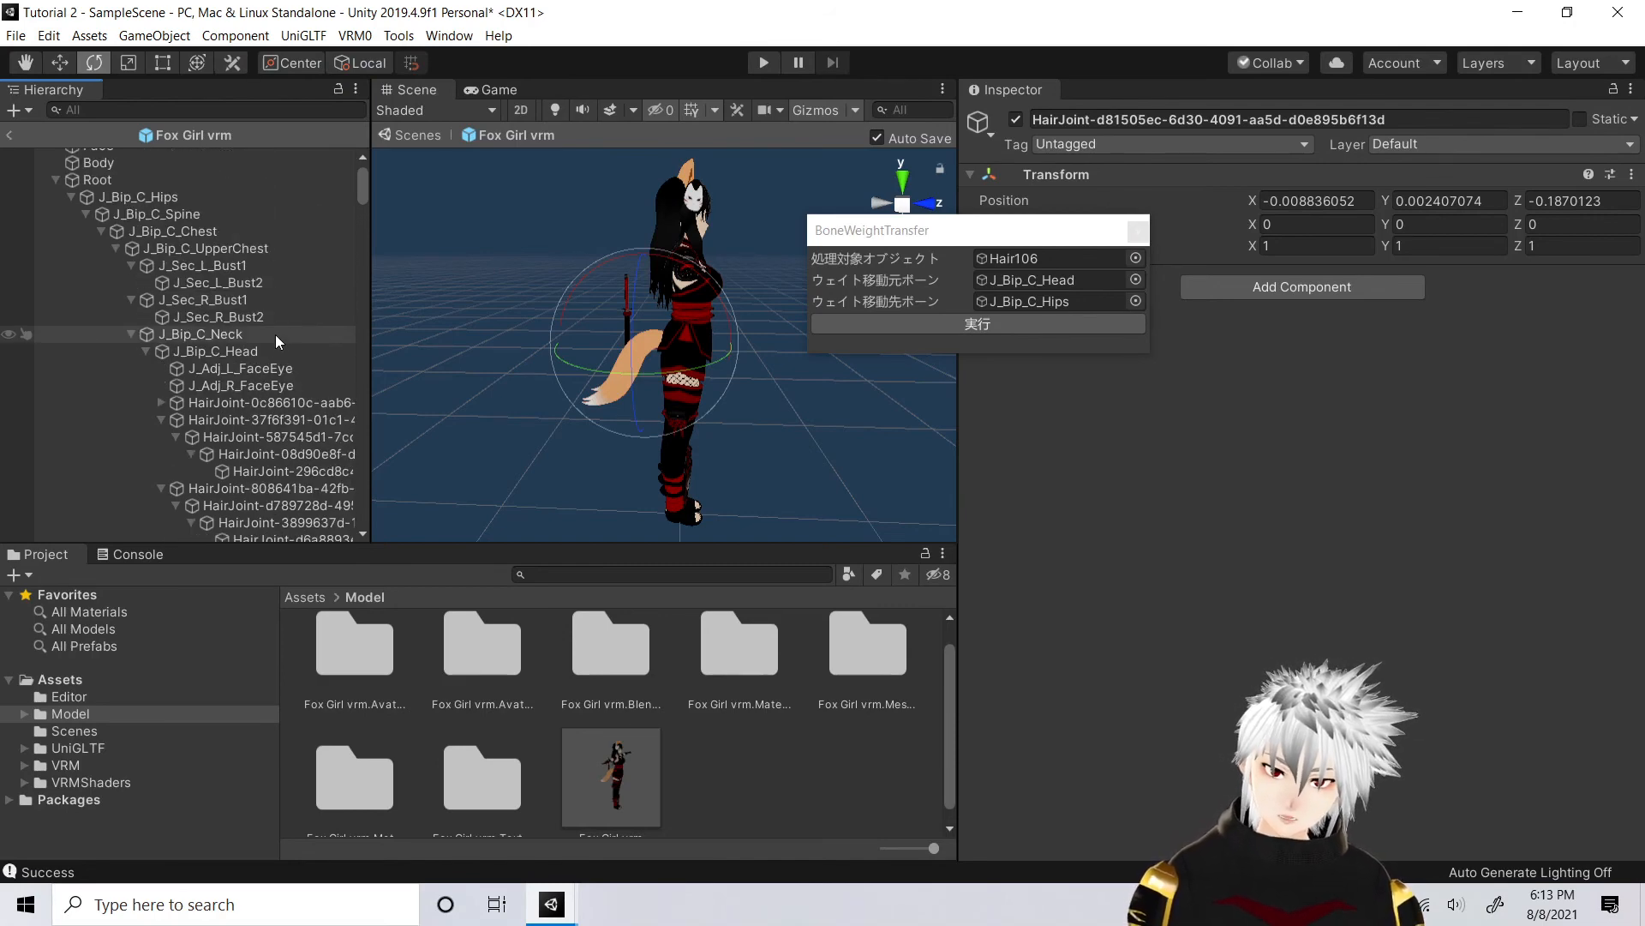
click(276, 351)
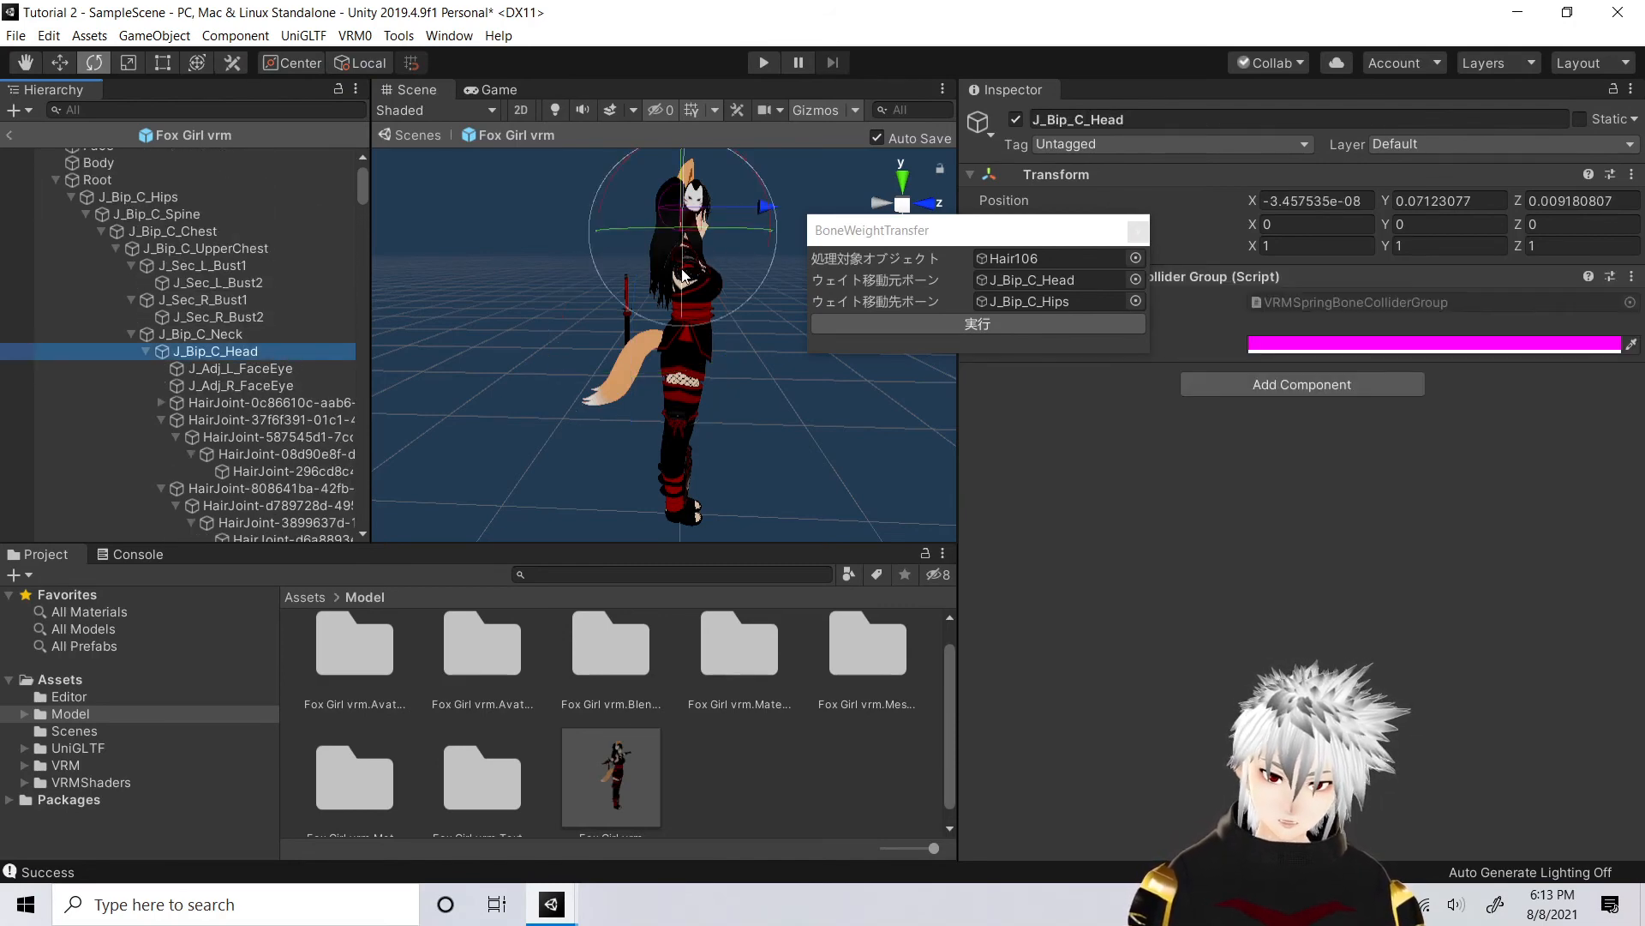
mouse_move(683, 276)
mouse_down()
mouse_move(727, 115)
mouse_move(667, 324)
mouse_move(676, 283)
mouse_move(672, 296)
mouse_up()
click(49, 35)
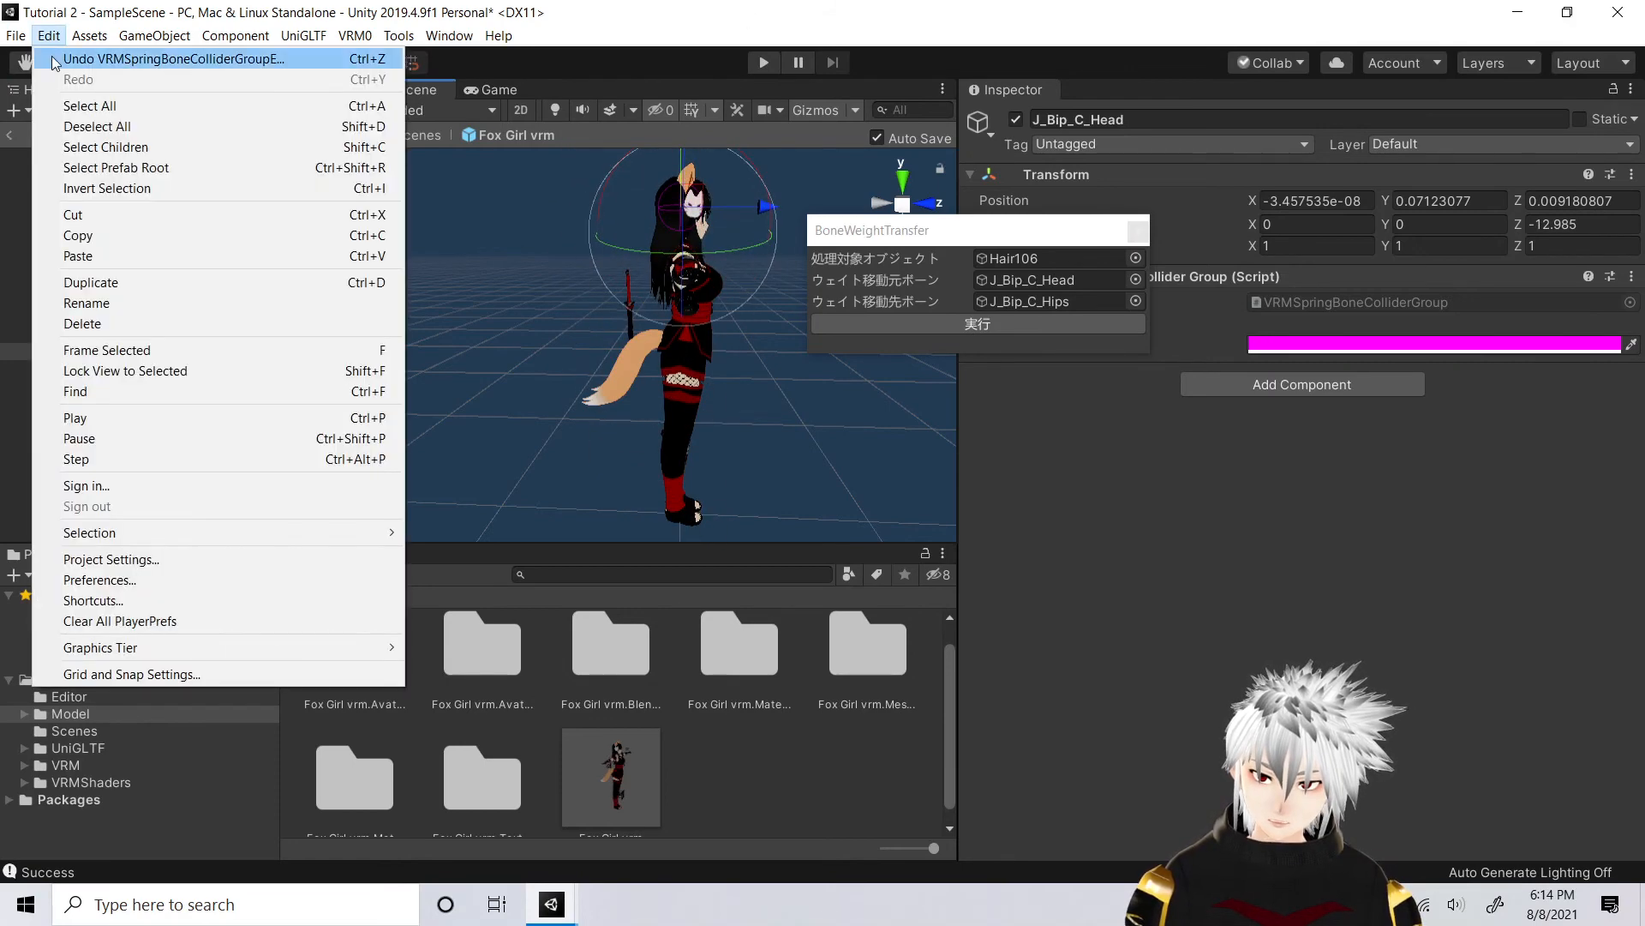
click(55, 60)
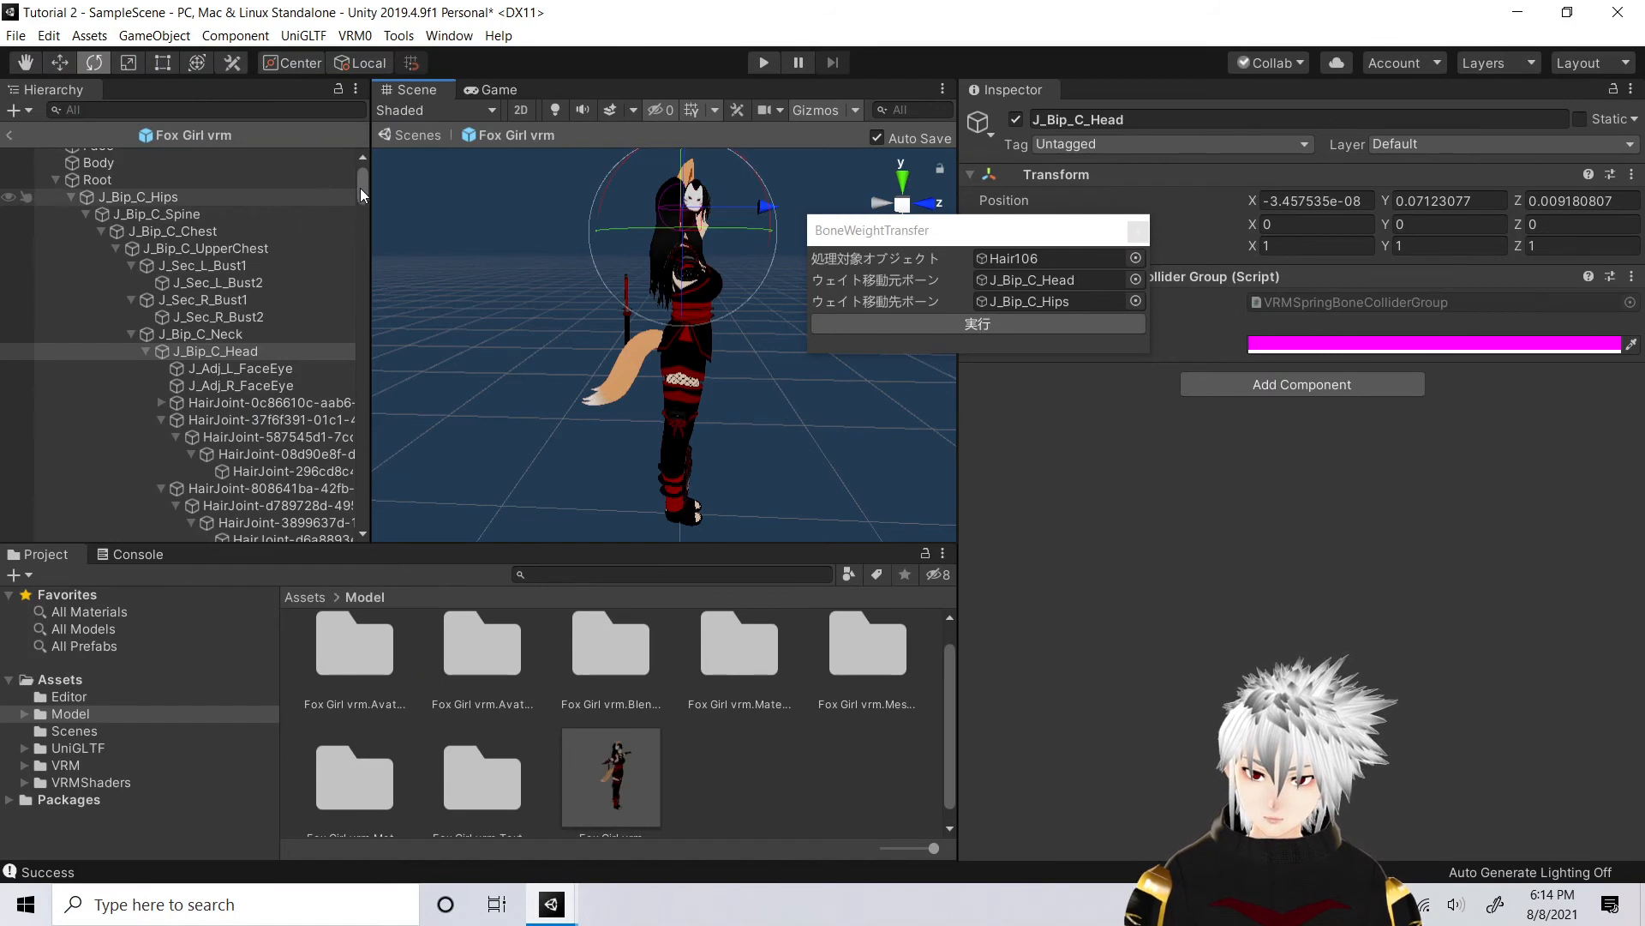
Collapse and select the Fox Girl vrm root object, and close the BoneWeightTransfer window
drag(361, 188, 373, 144)
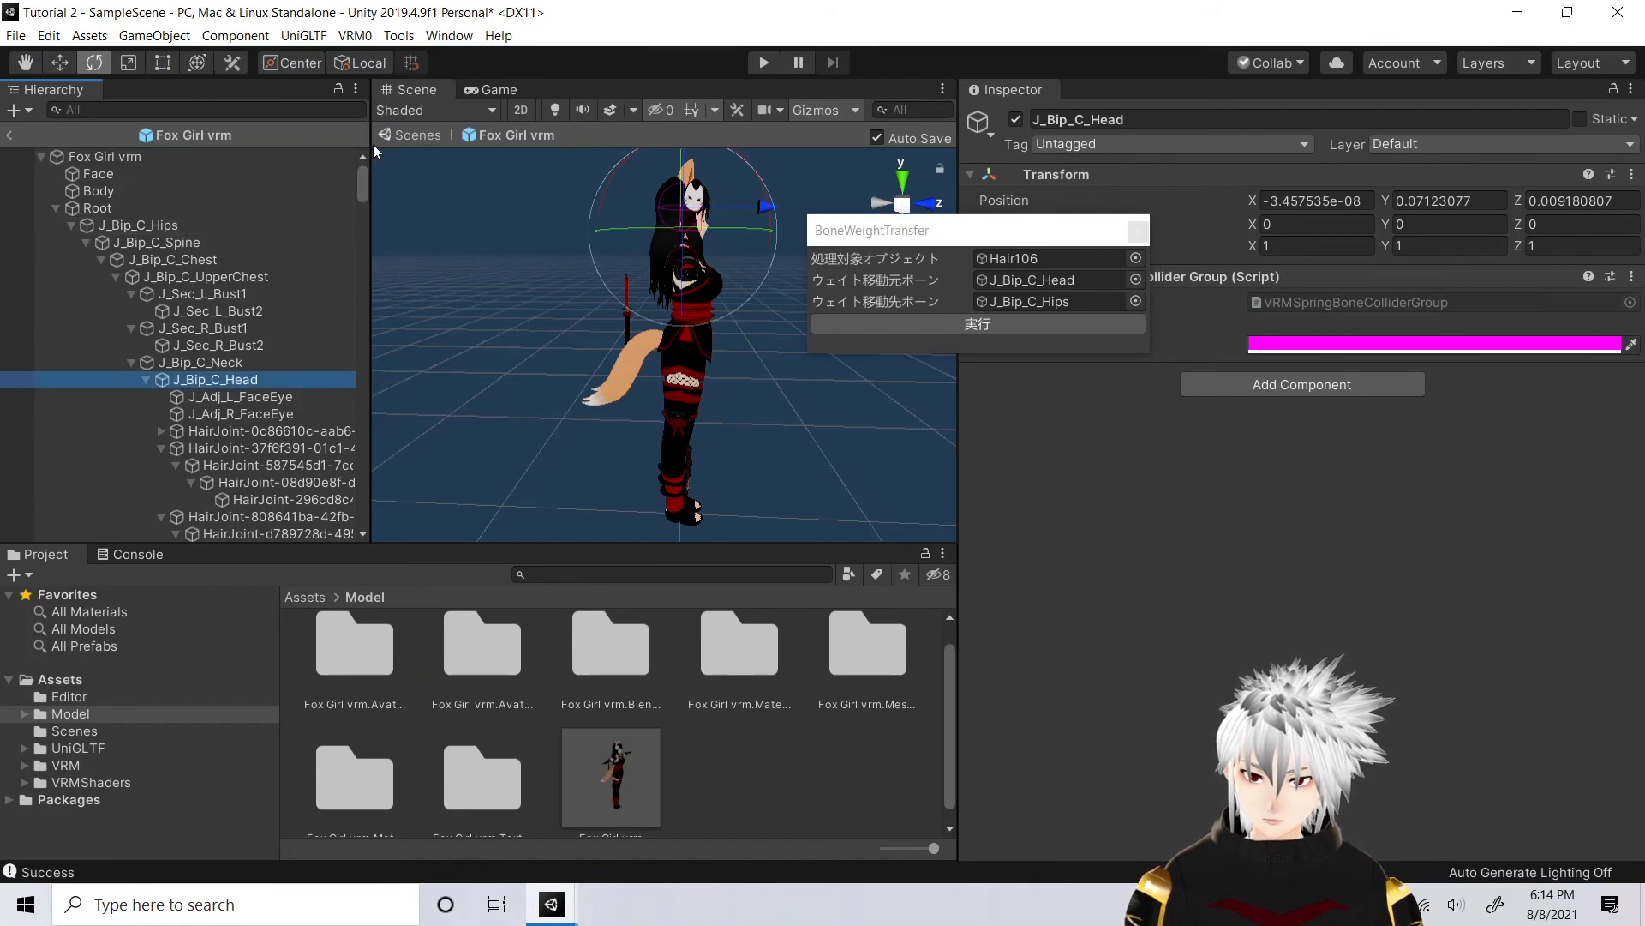
click(38, 156)
click(93, 161)
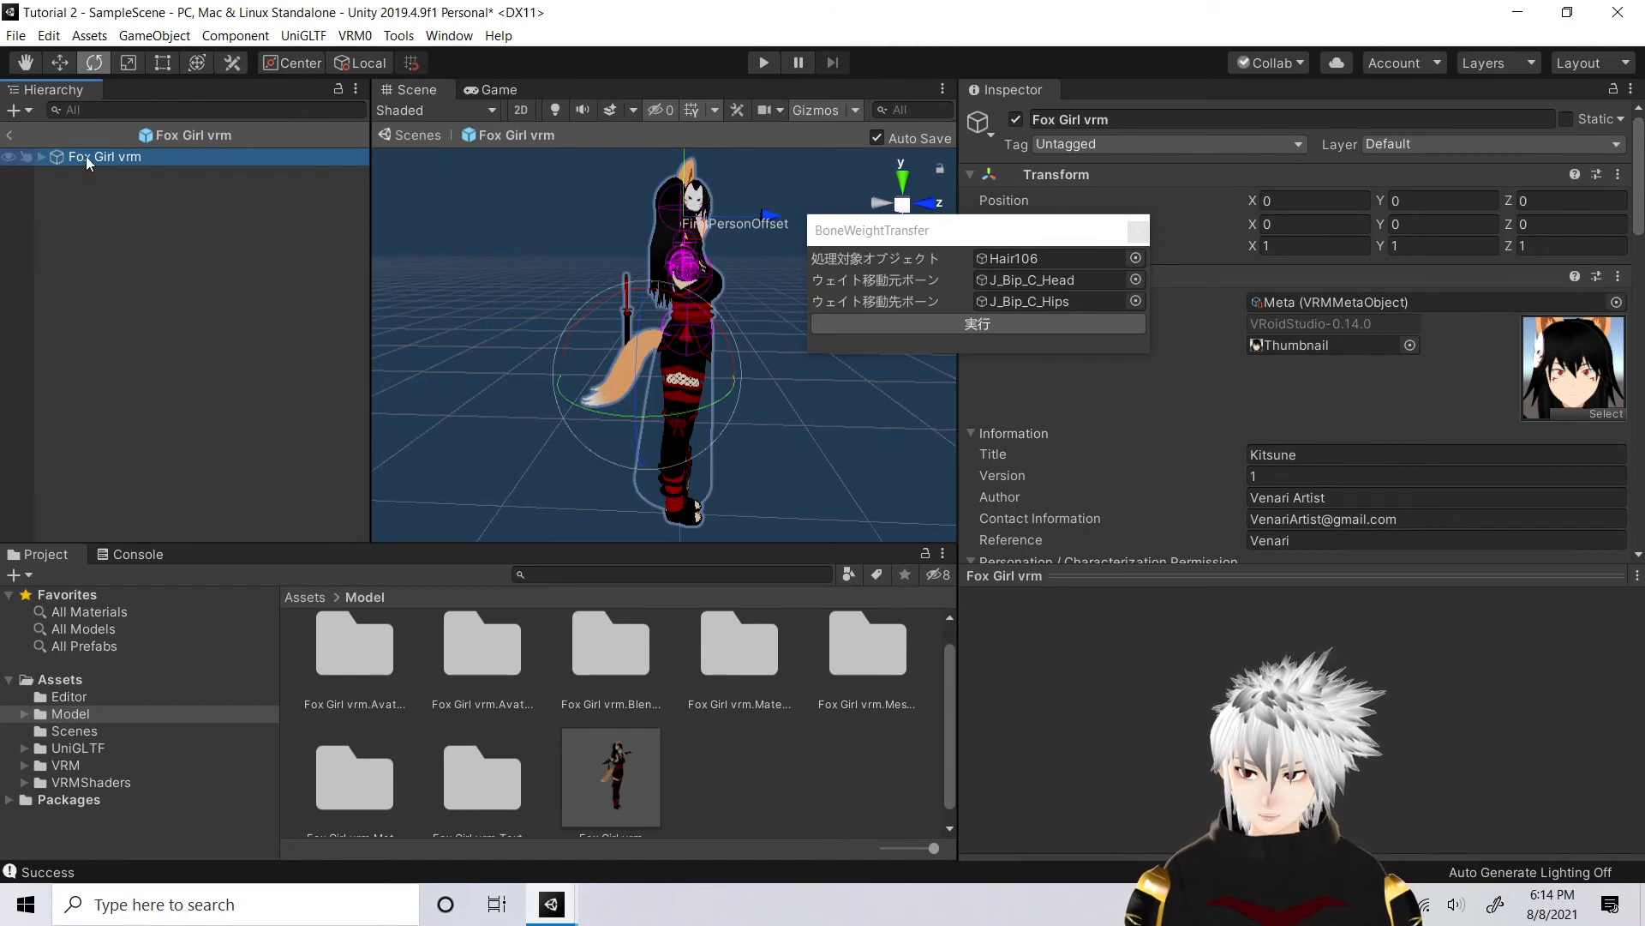
click(1137, 231)
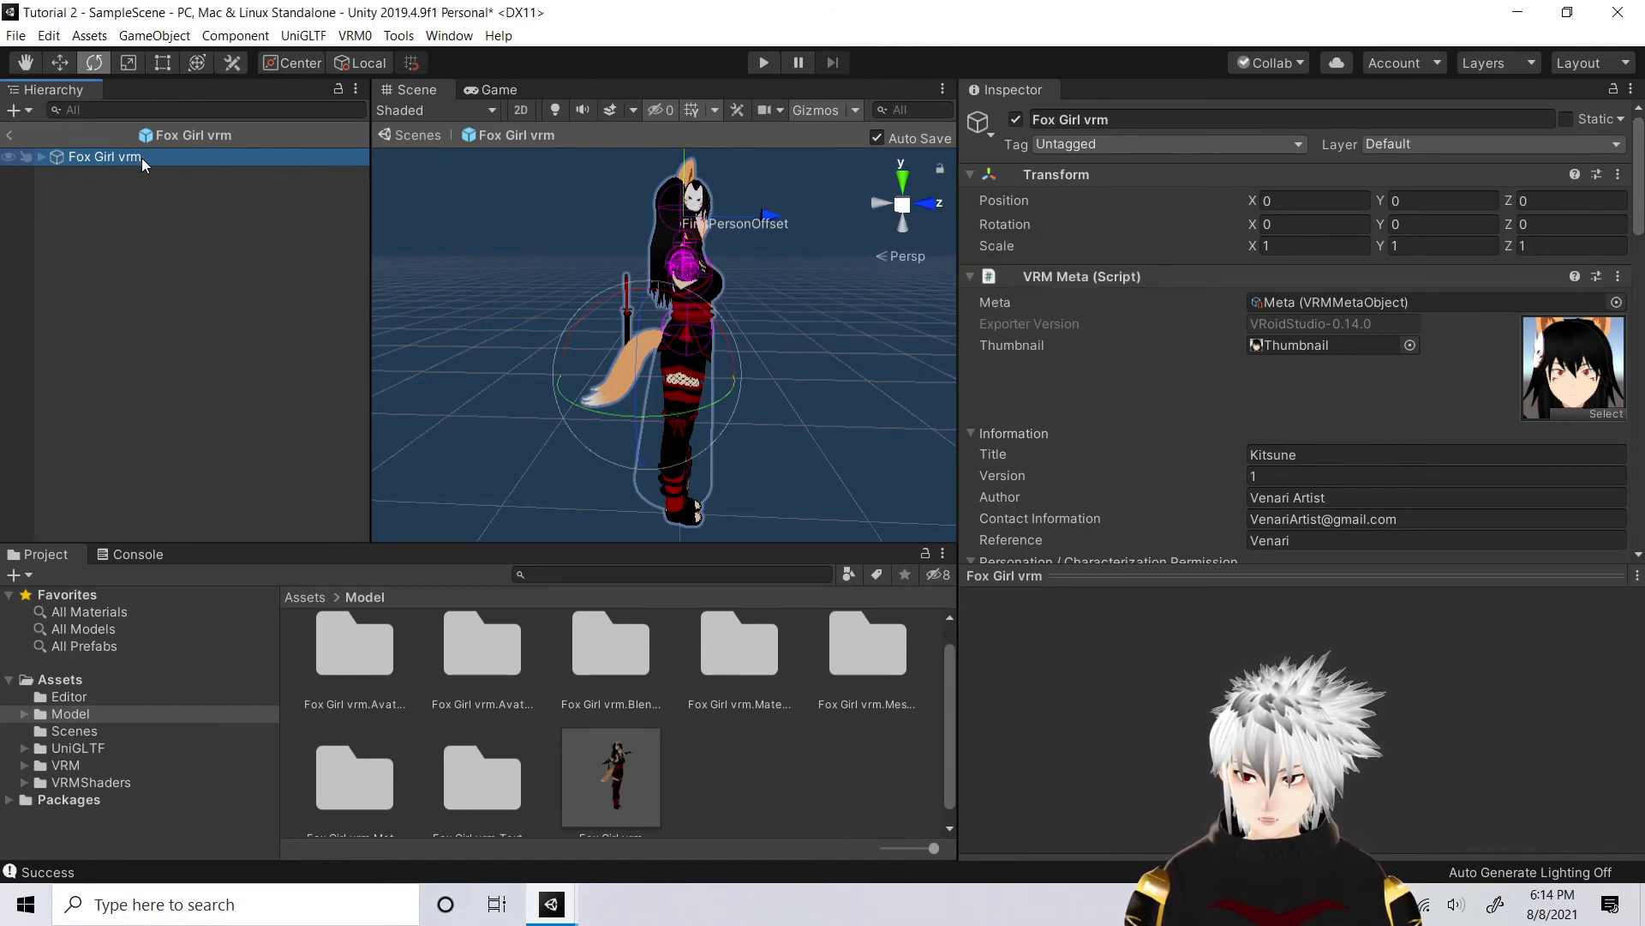
Open the UniVRM-0.73.0 exporter for Fox Girl vrm, review its meta information and permissions, and start the export
click(359, 36)
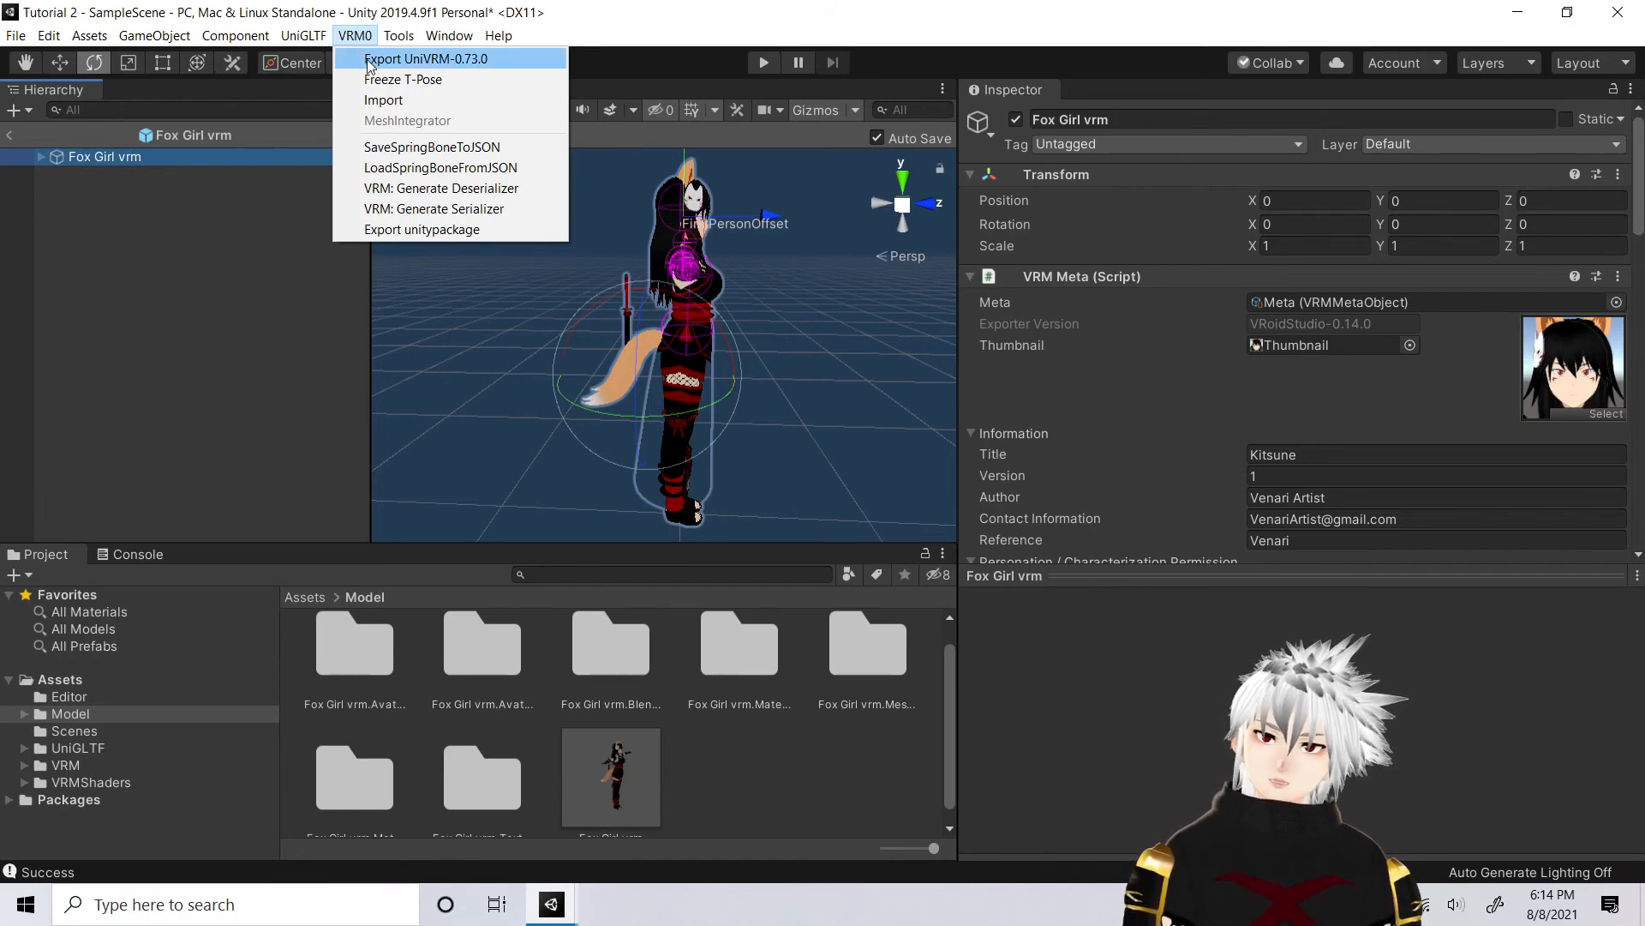
click(456, 60)
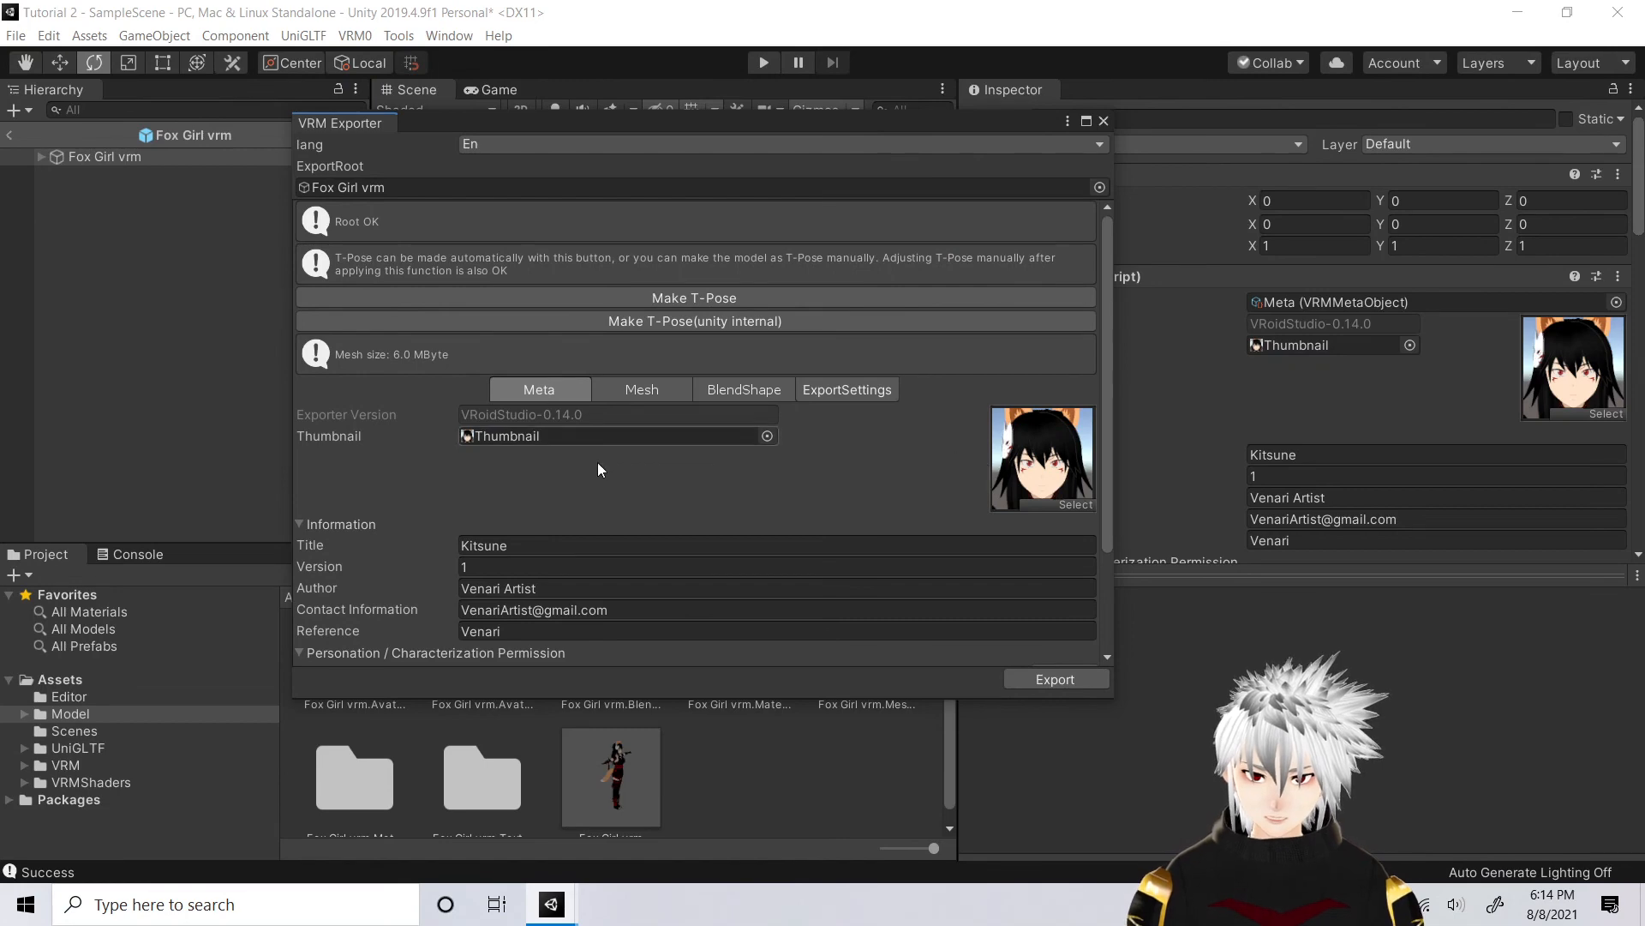
scroll(619, 472, down, 4)
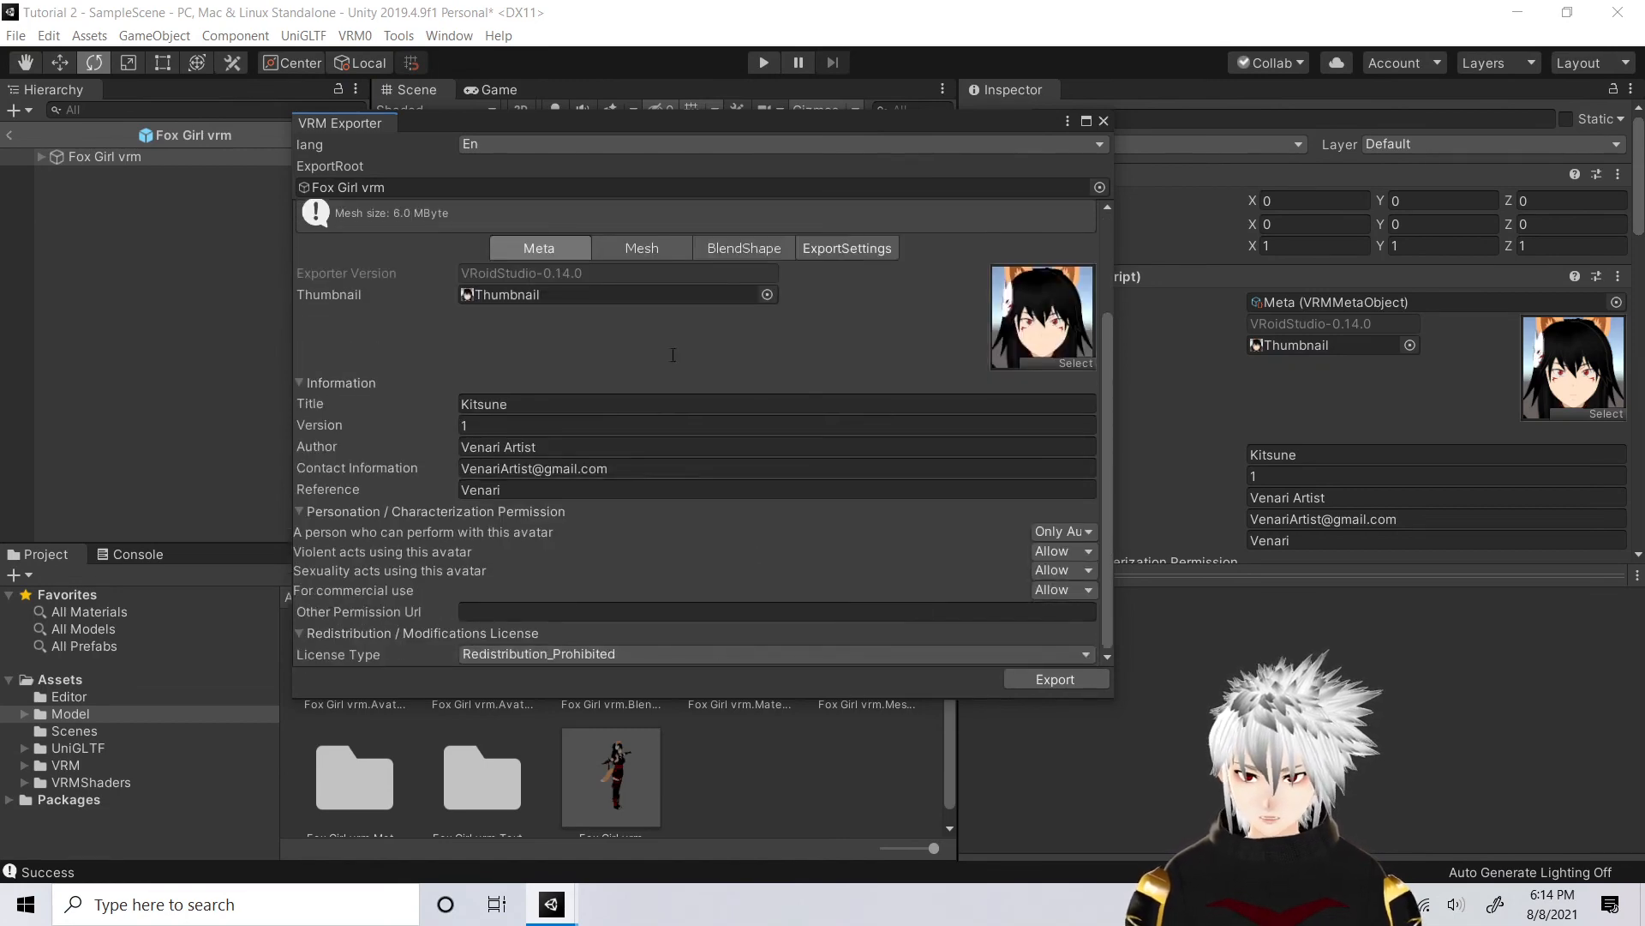
scroll(765, 477, up, 4)
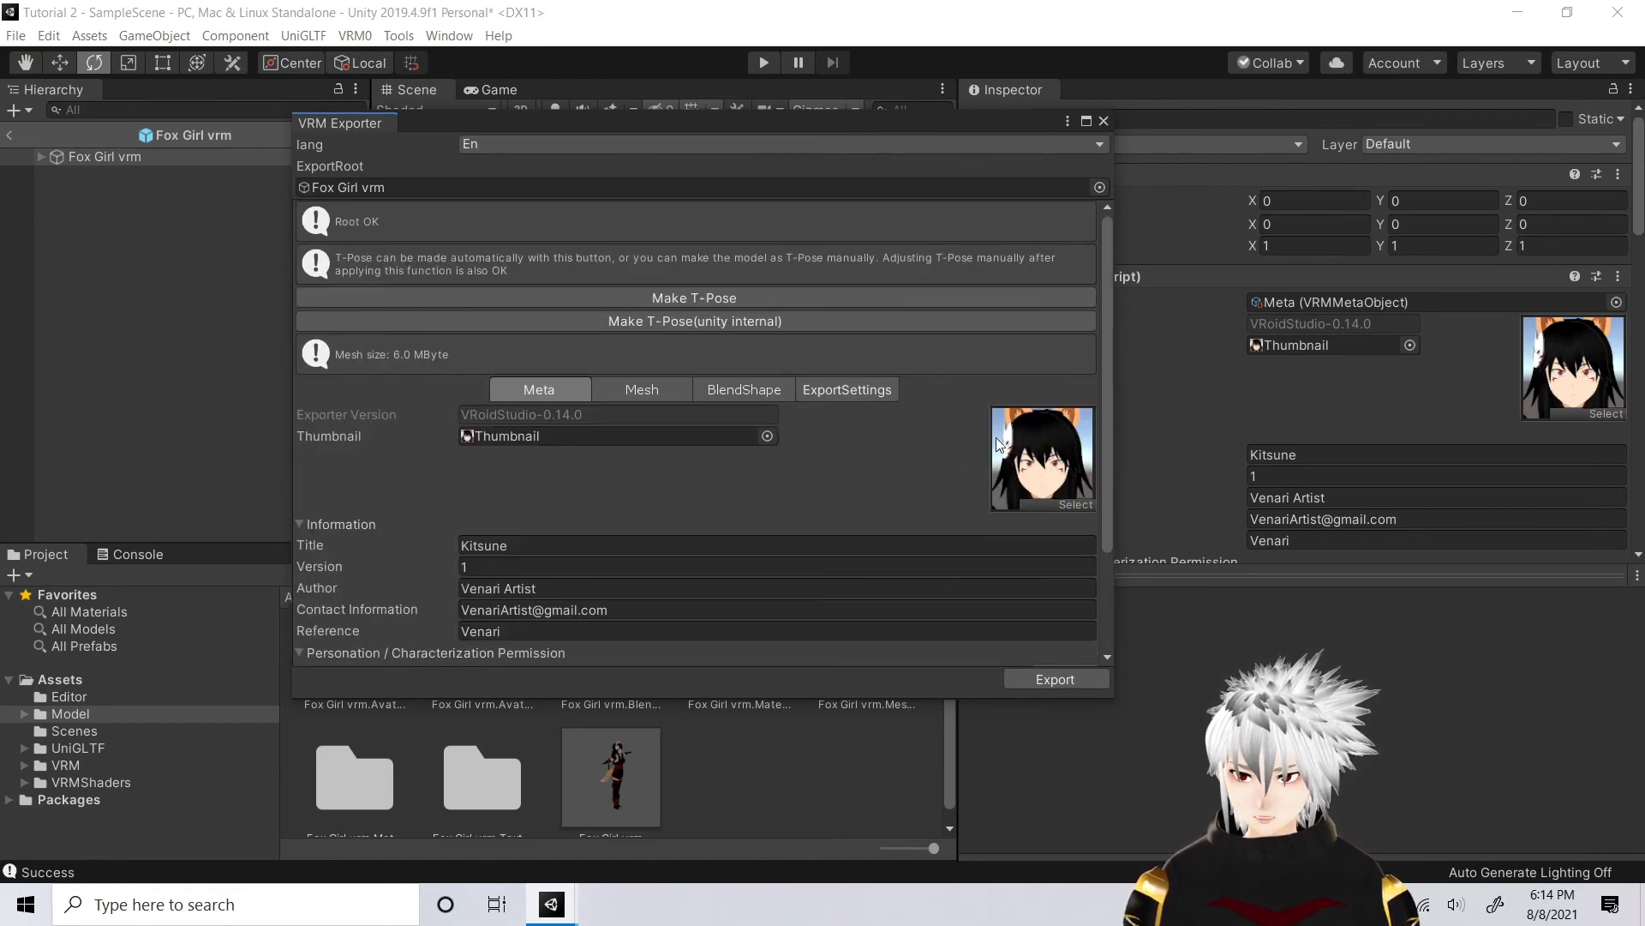
scroll(1047, 639, down, 4)
click(1058, 677)
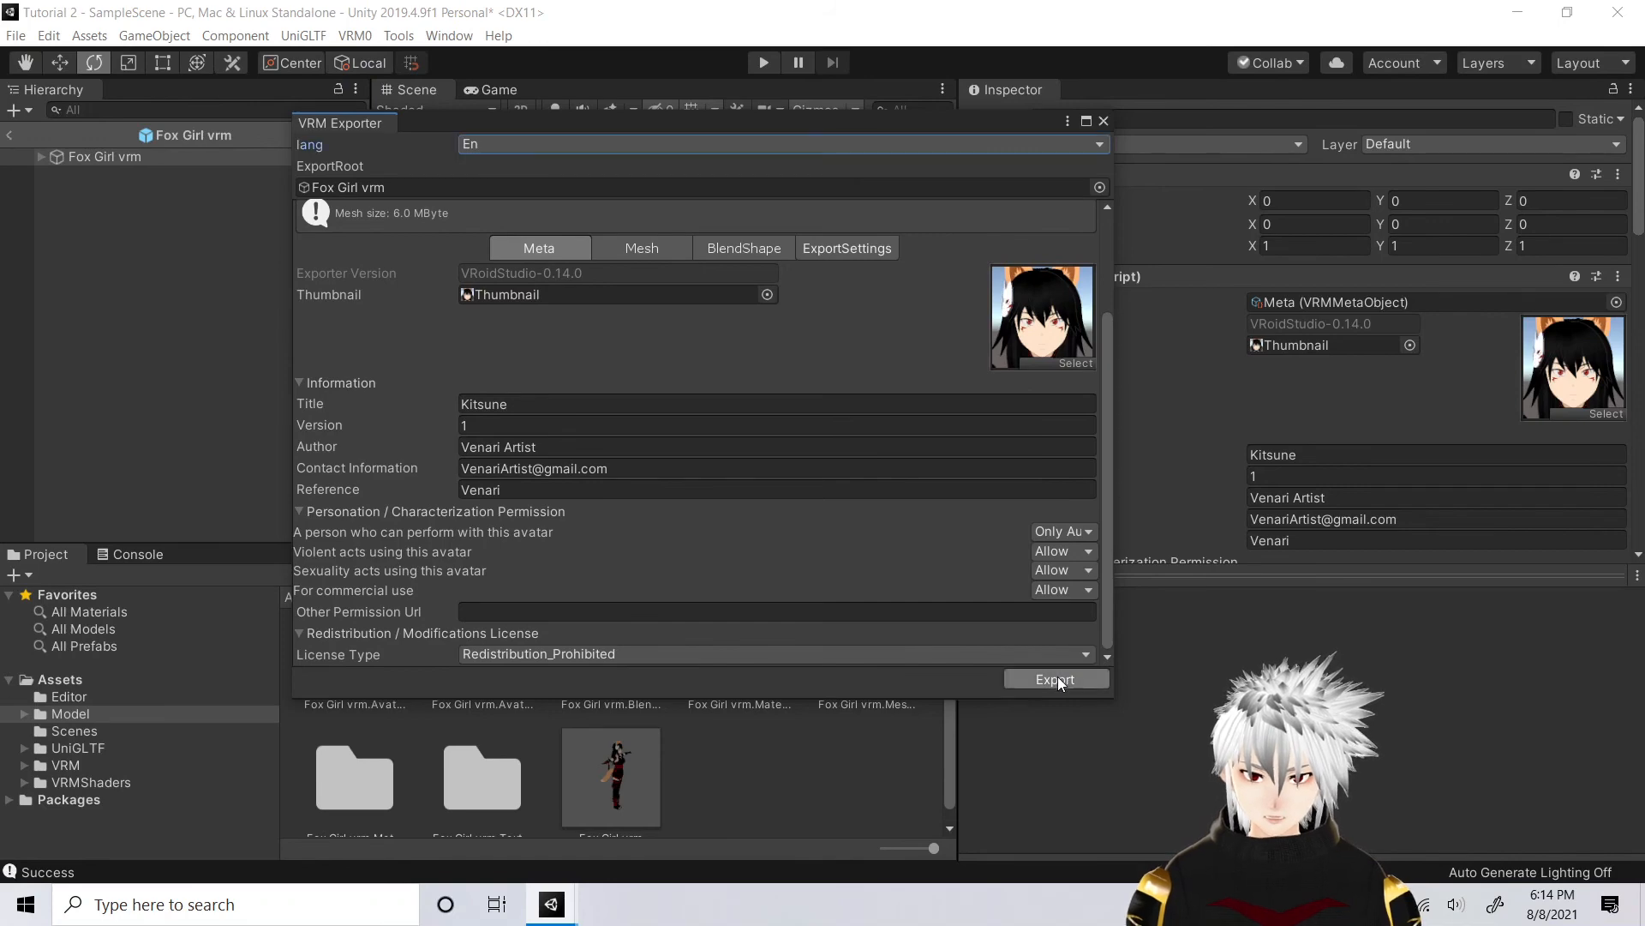
Save the exported VRM file in the Downloads folder under the name Kitsune
mouse_move(167, 321)
mouse_down()
mouse_move(154, 261)
mouse_move(149, 319)
mouse_up()
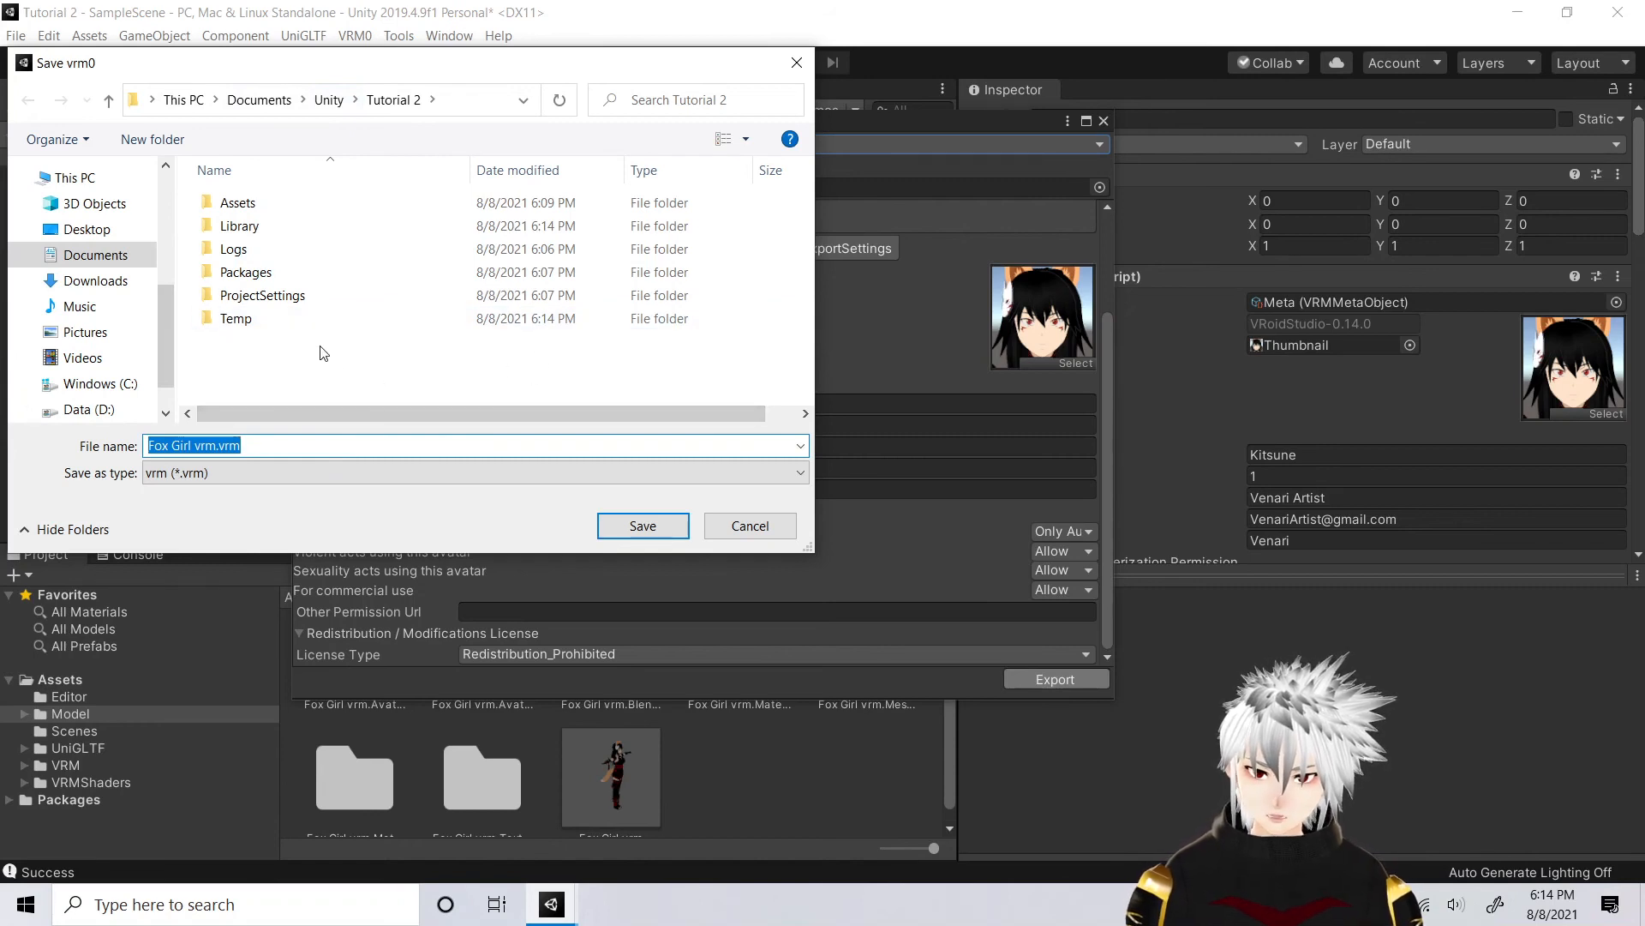
drag(163, 322, 167, 343)
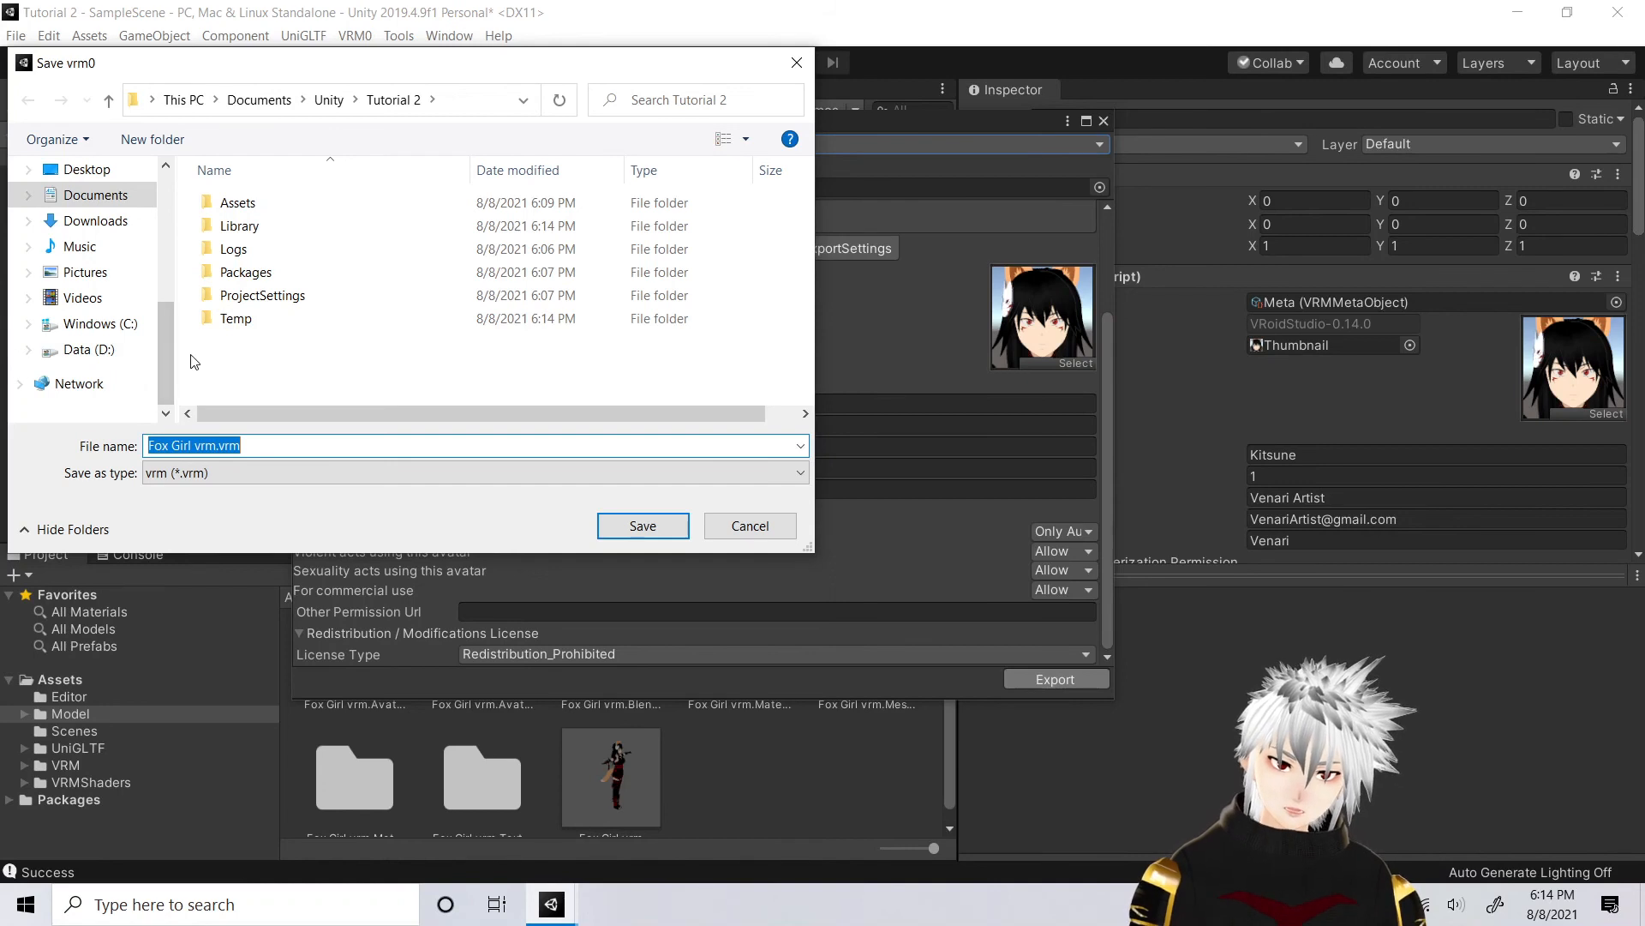
click(82, 349)
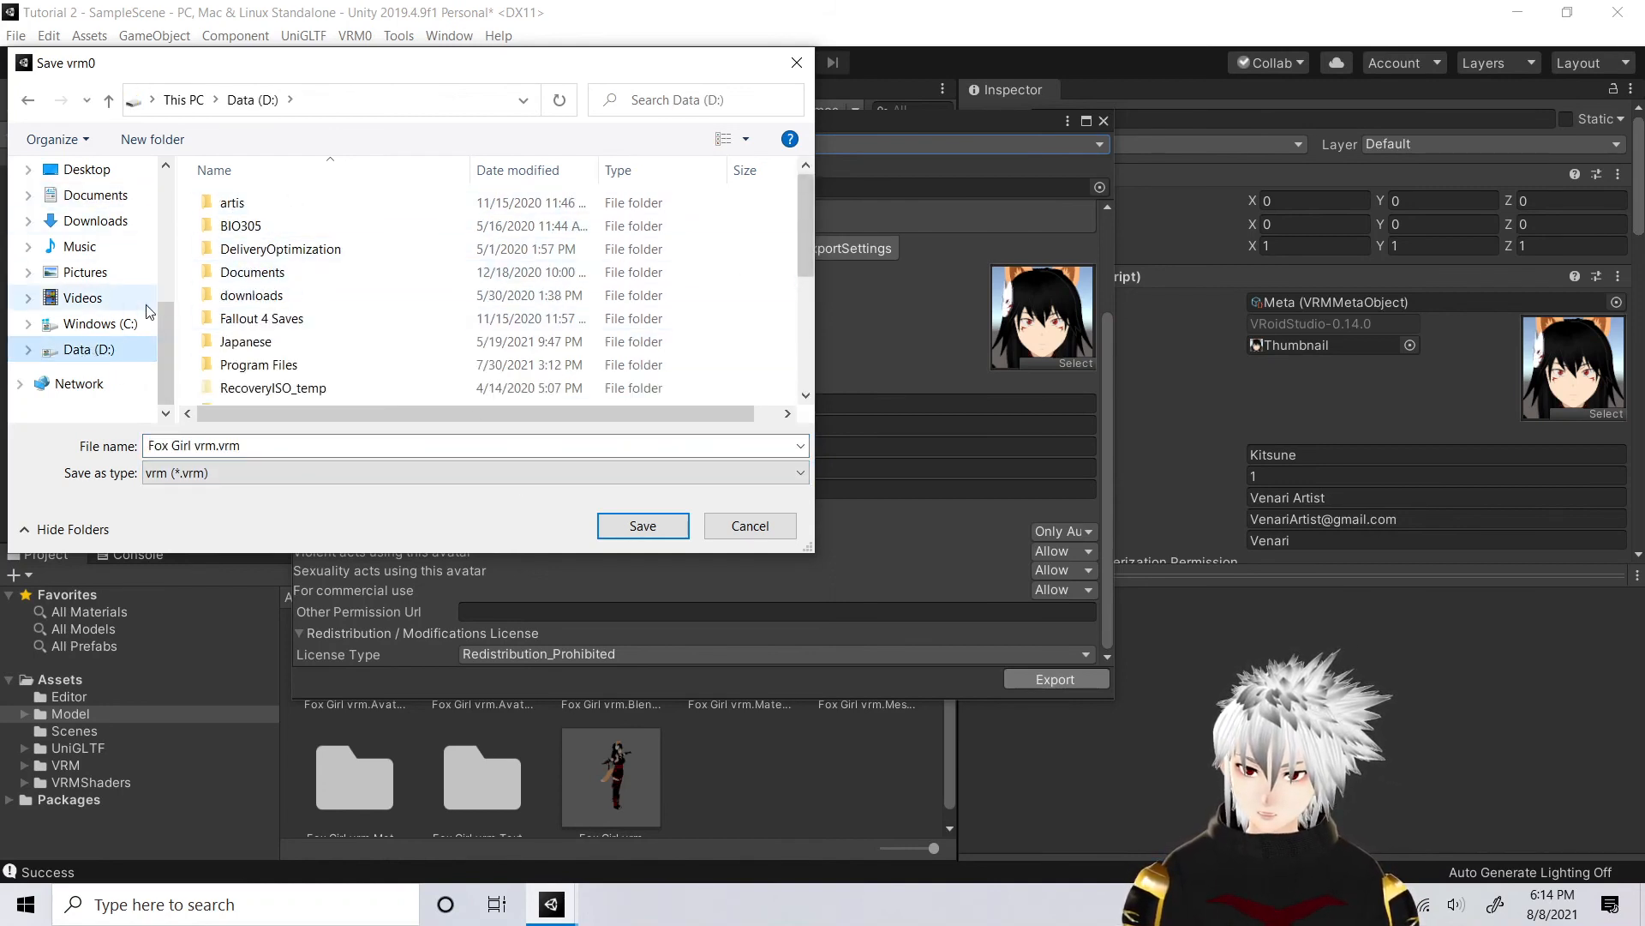
scroll(152, 276, up, 2)
scroll(152, 276, up, 3)
click(128, 238)
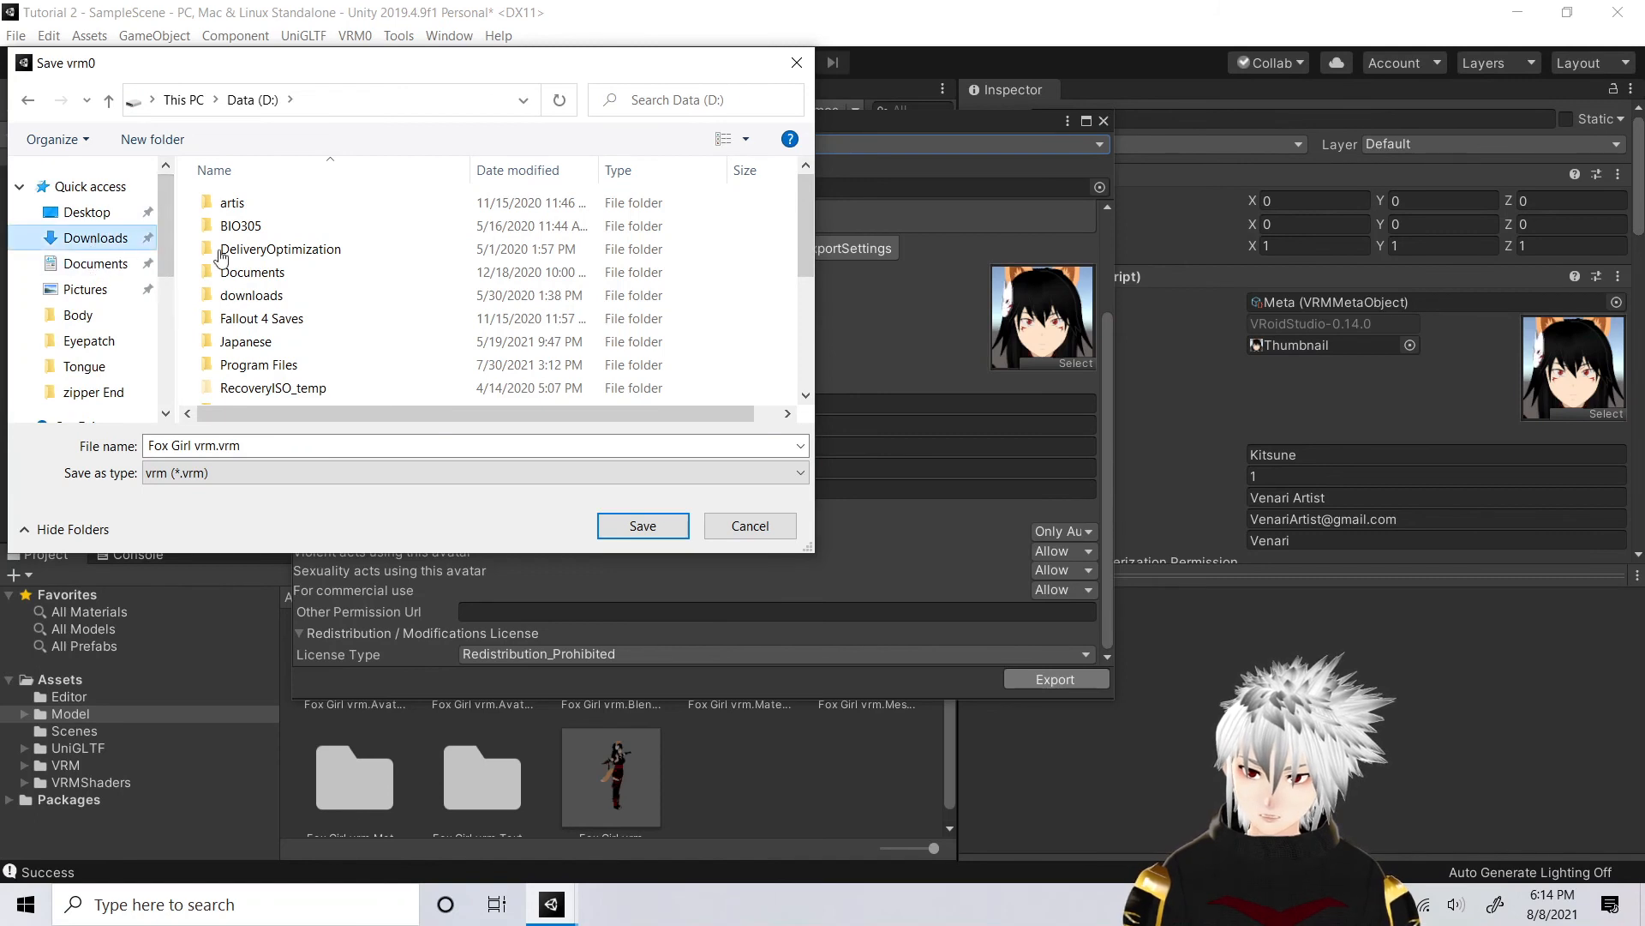
drag(325, 454, 137, 441)
text(Kitsune)
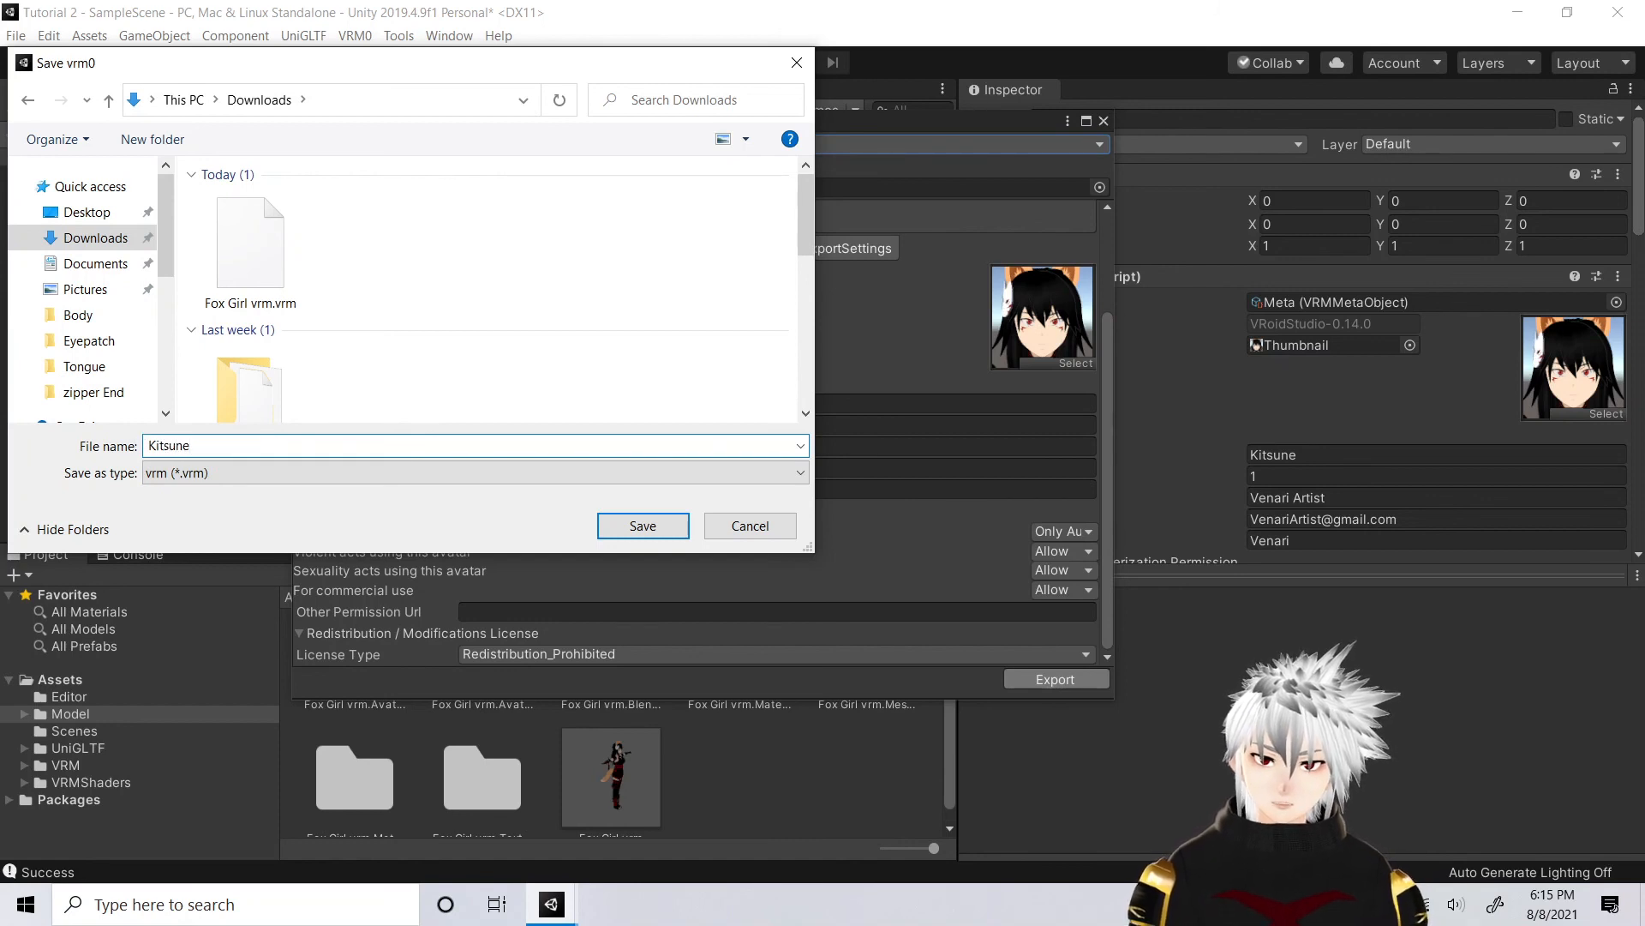
click(620, 523)
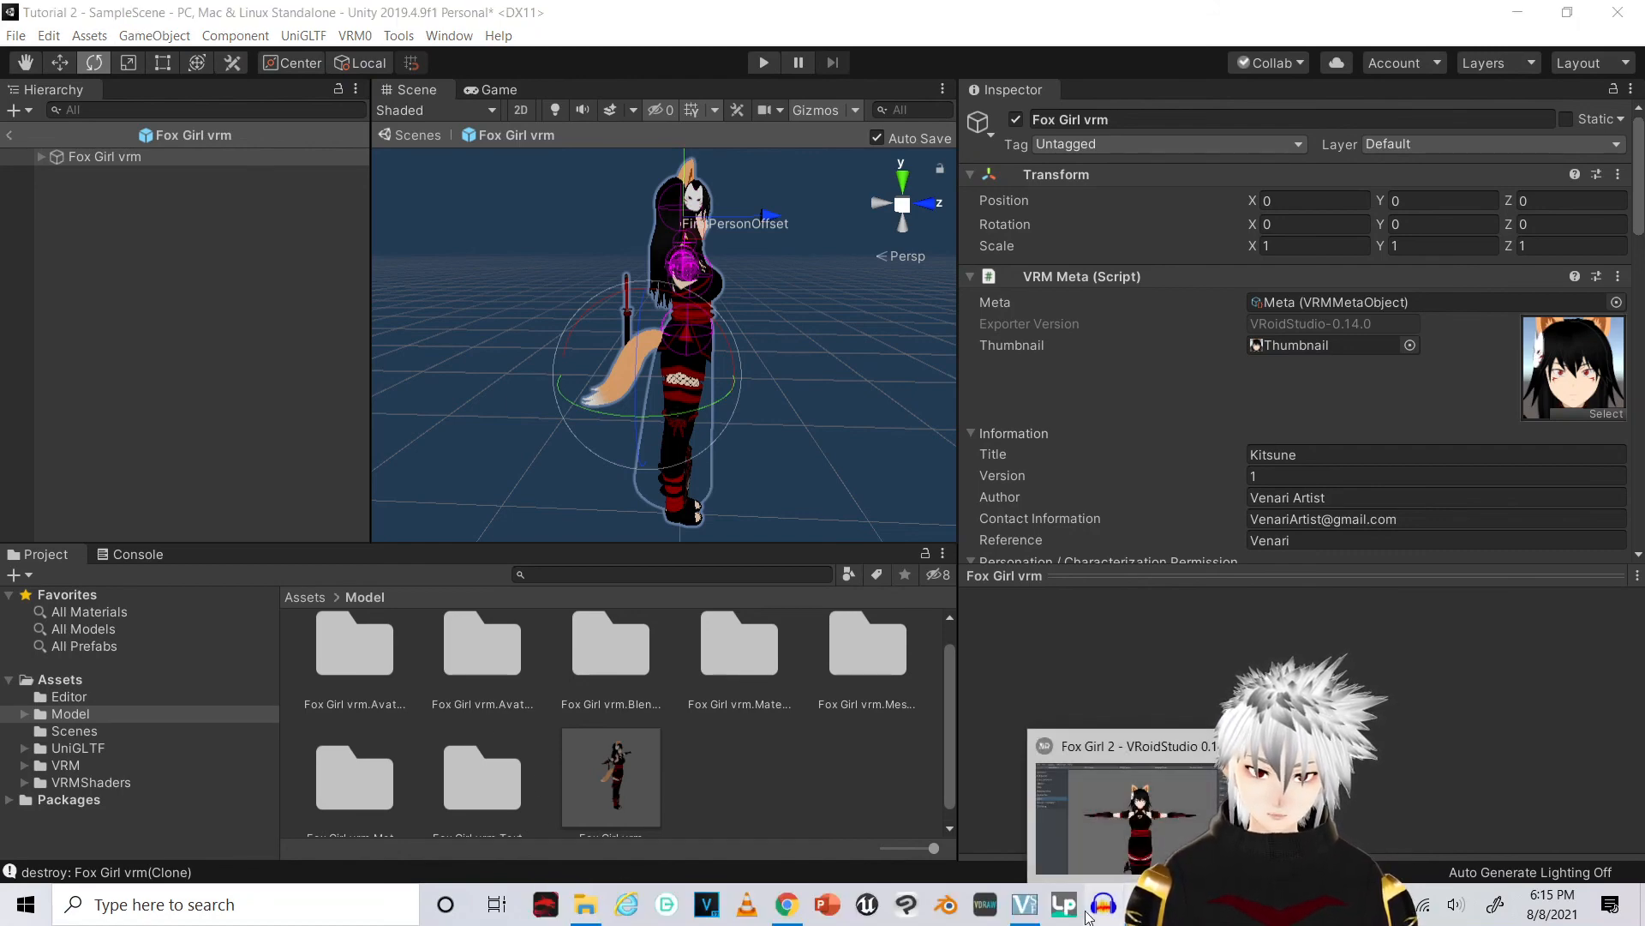
Switch to VSeeFace, show its interface and load the Kitsune avatar
click(1026, 915)
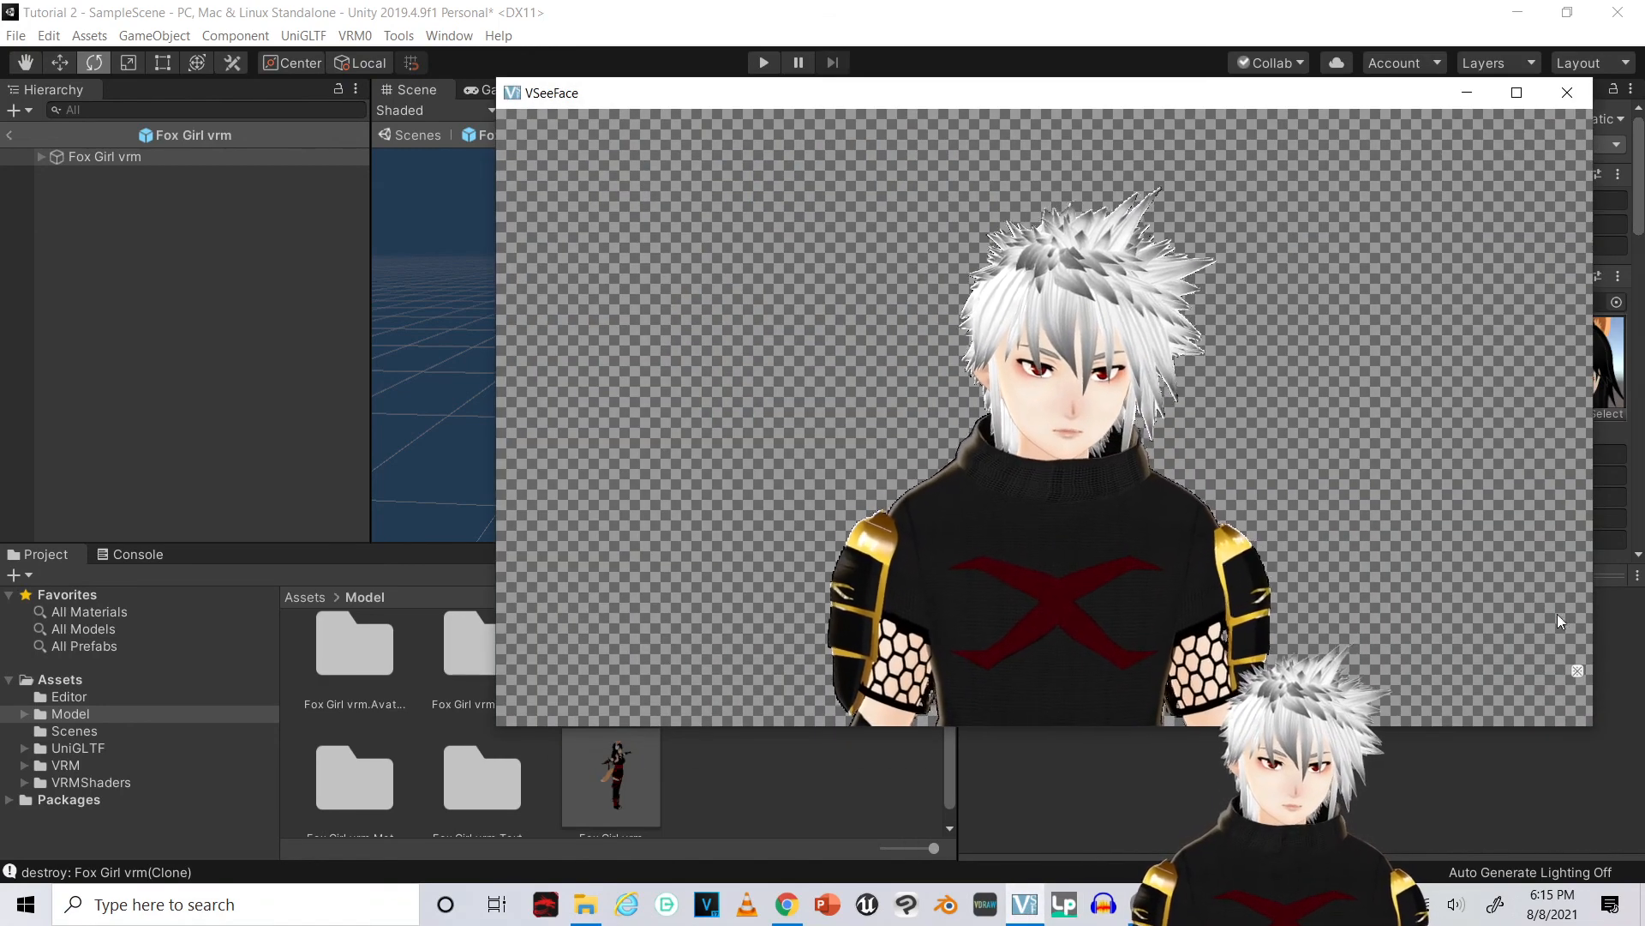
click(1577, 670)
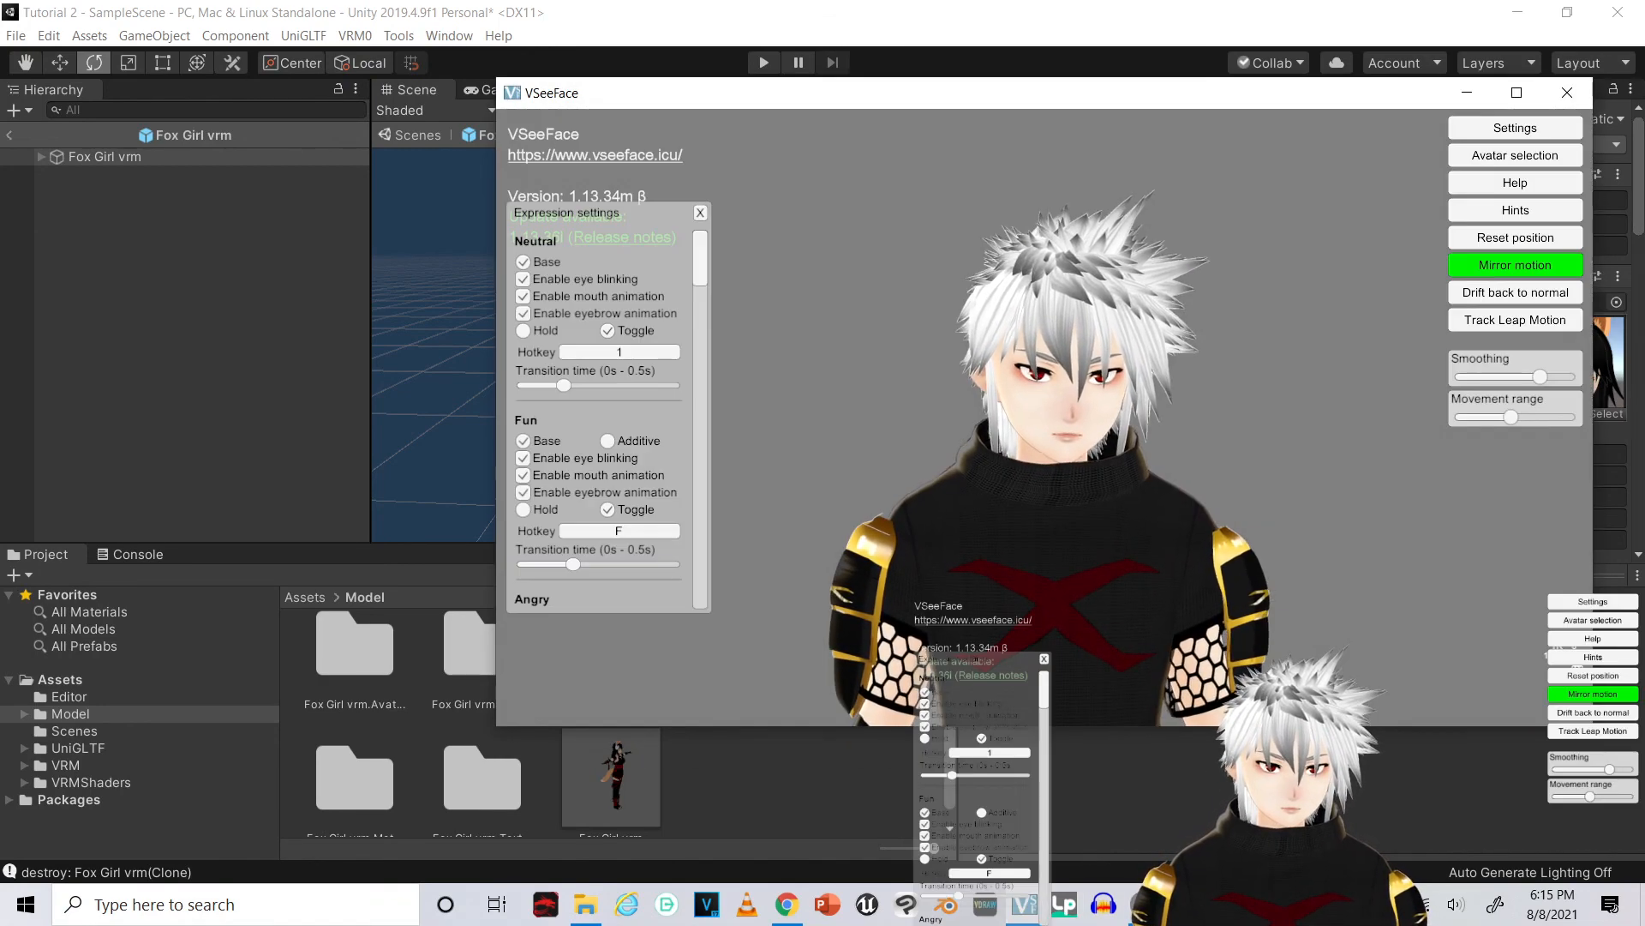
click(1515, 155)
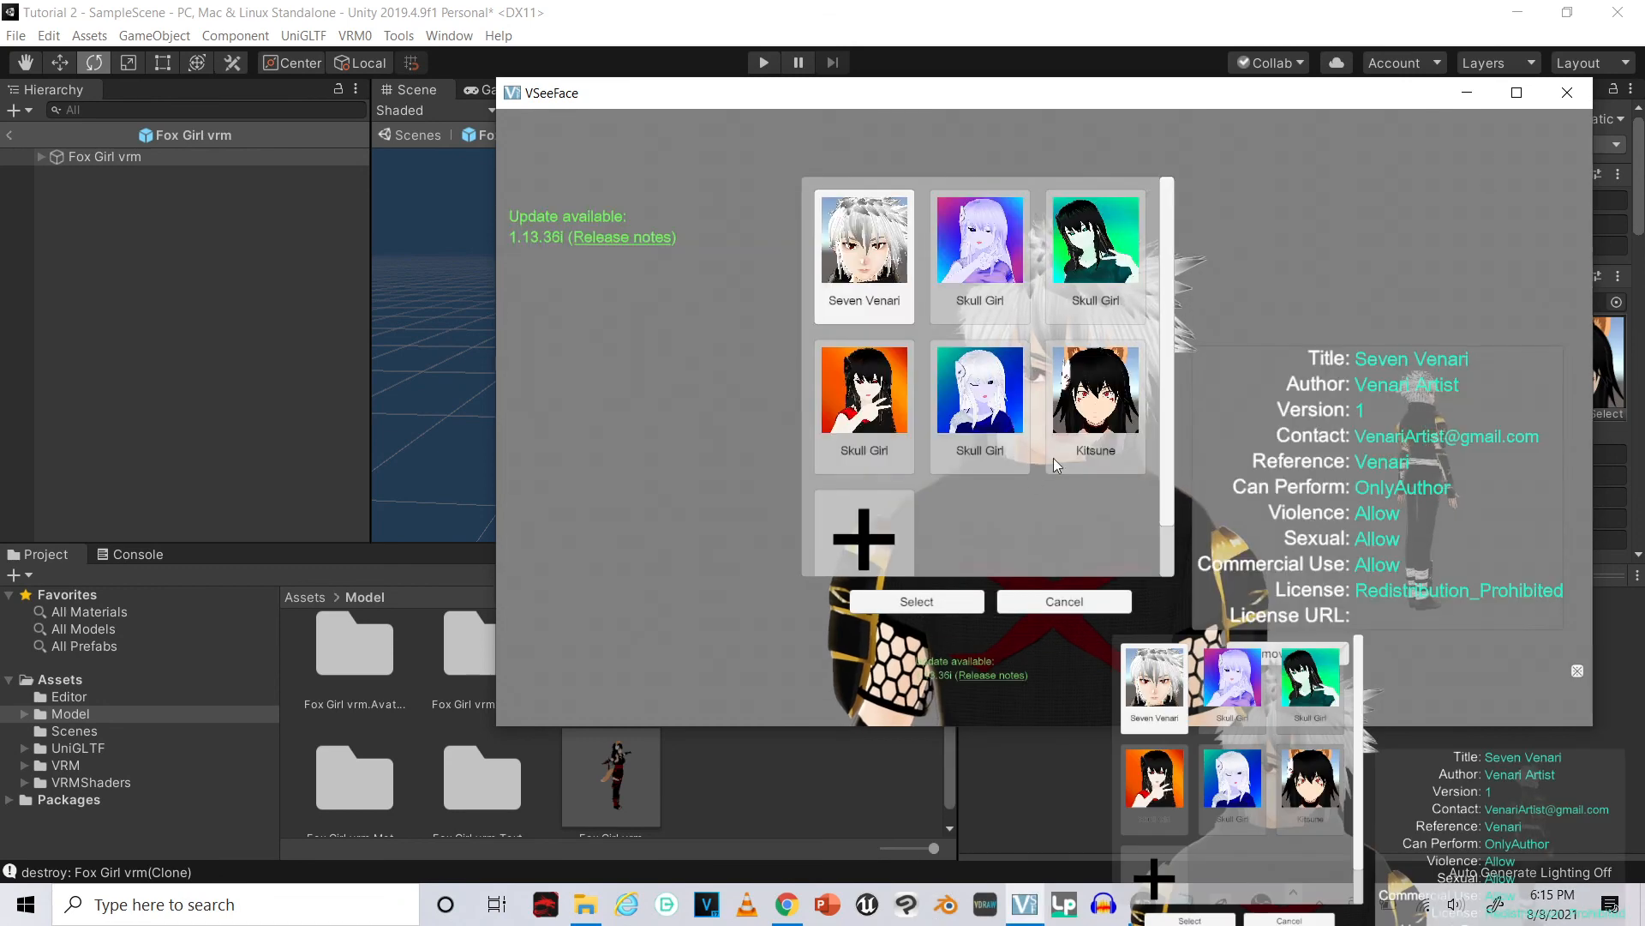
click(1108, 422)
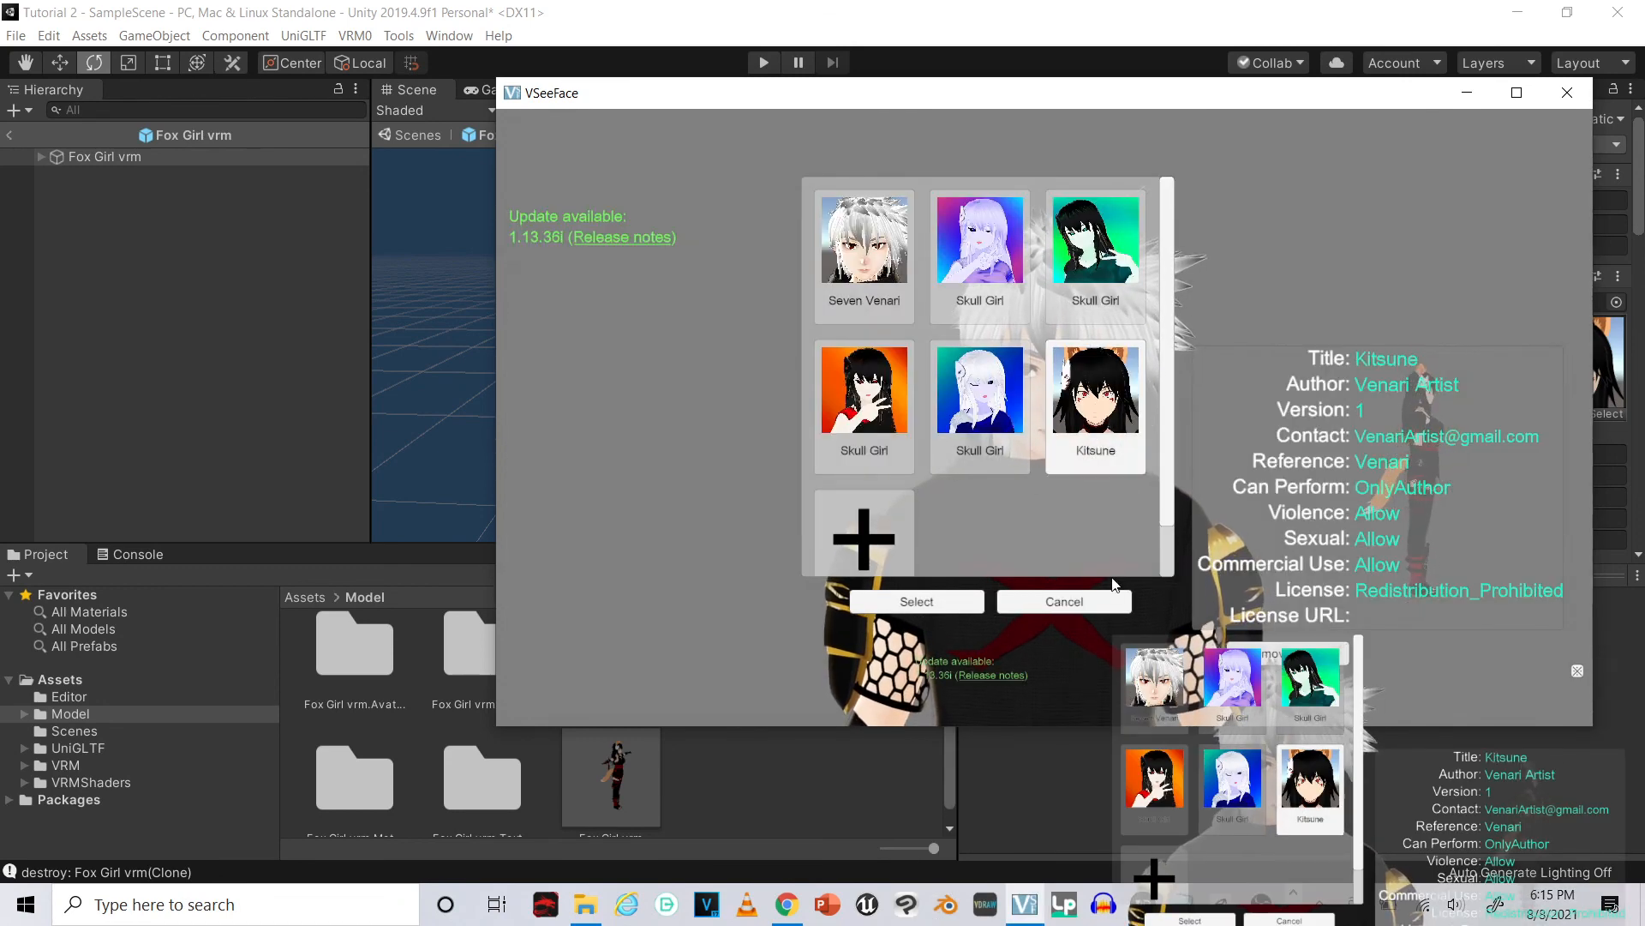
click(953, 601)
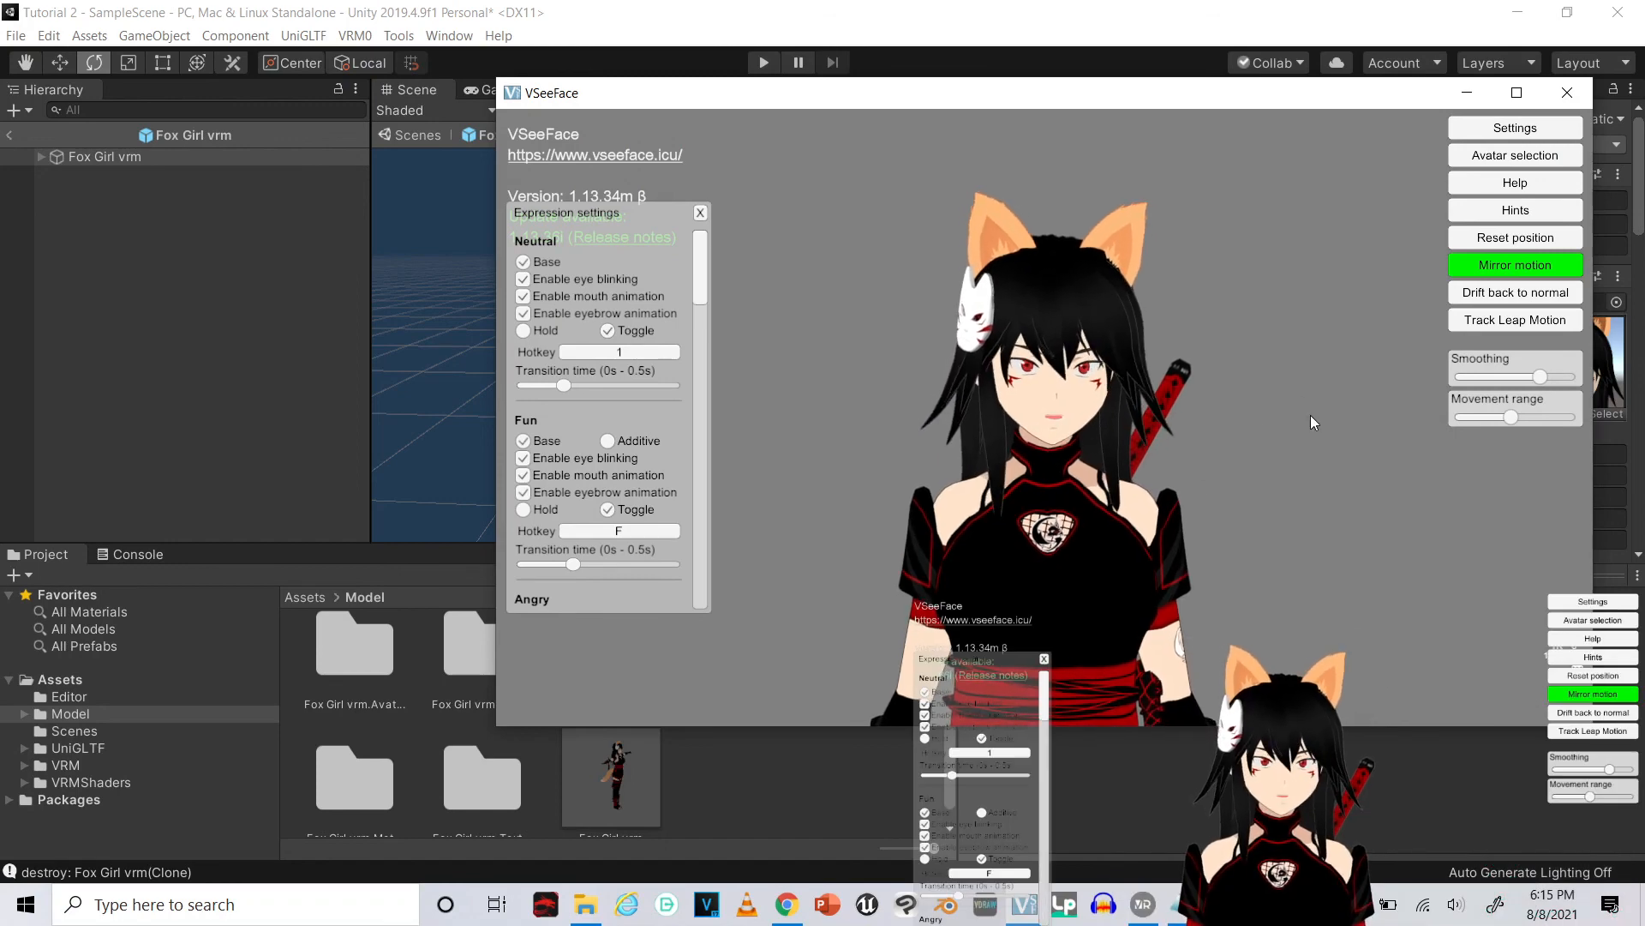
Inspect the avatar's full body and tail from an angle, and hide the interface once back at a close-up
scroll(1193, 434, down, 8)
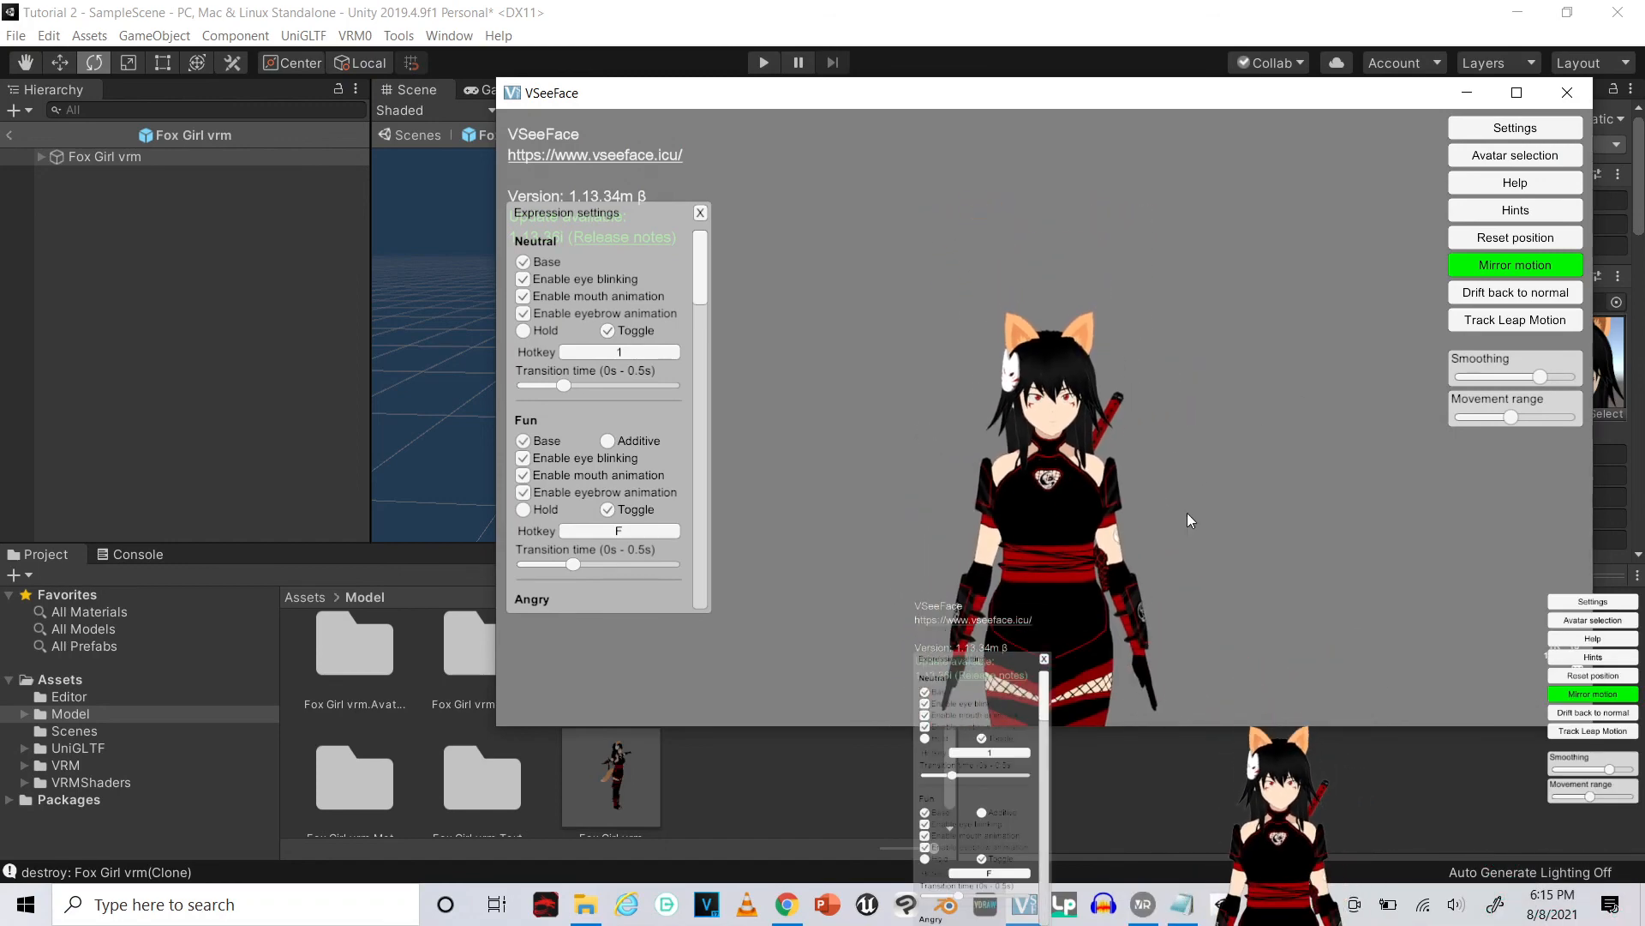
alt+middle_drag(1198, 540, 1156, 385)
alt+drag(1157, 385, 948, 403)
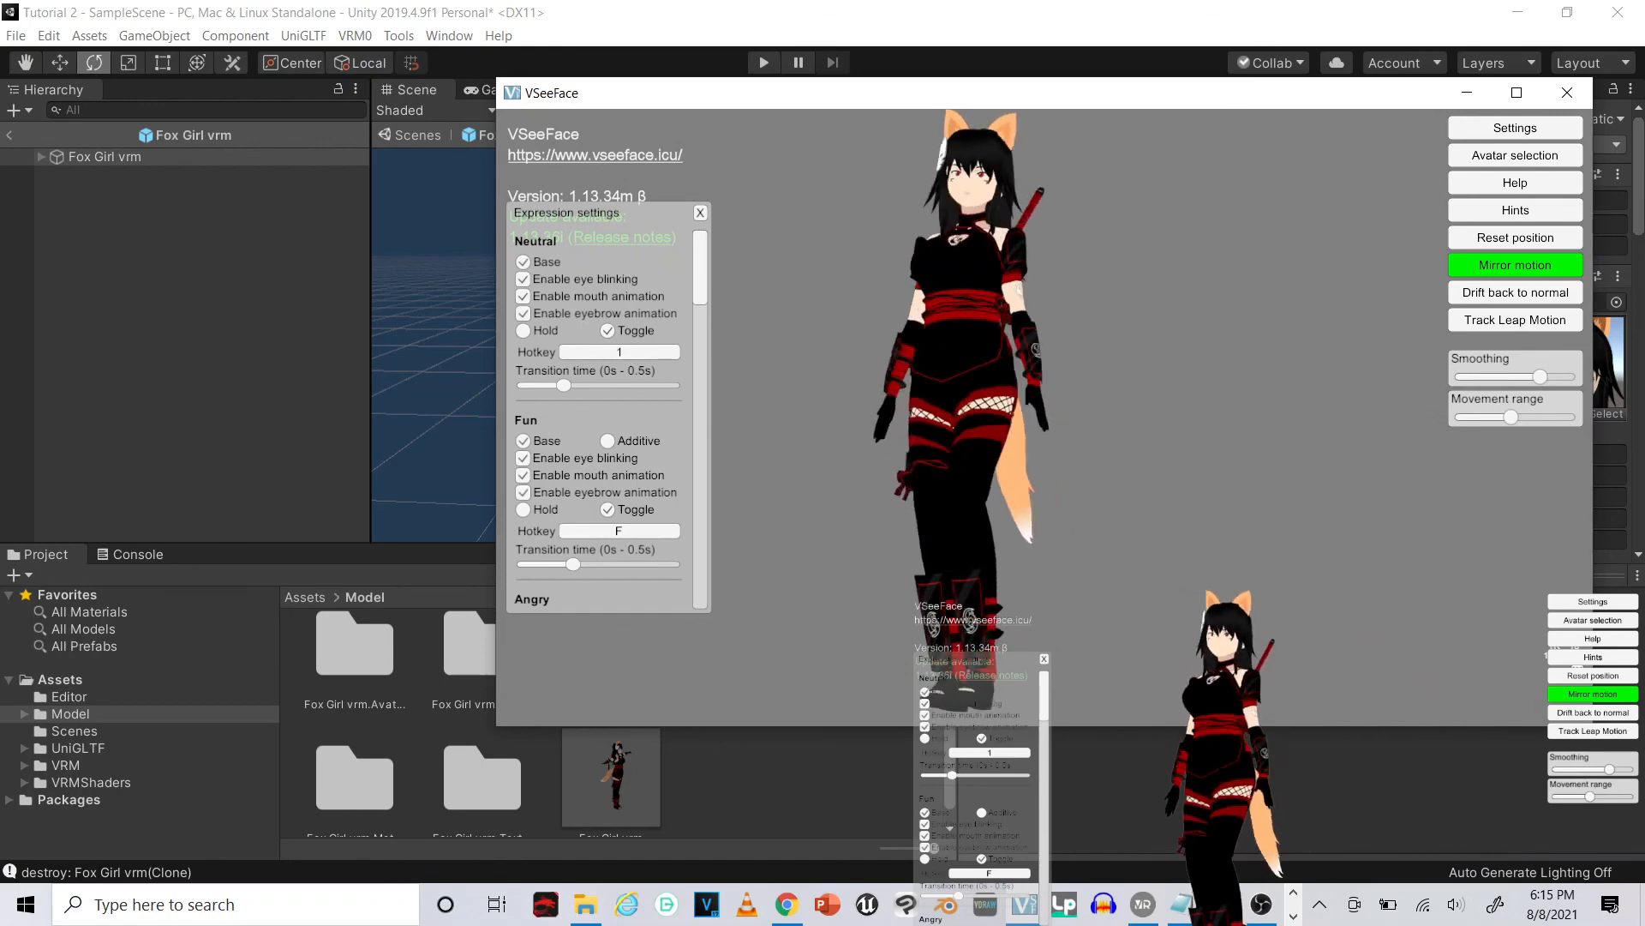
scroll(934, 249, up, 10)
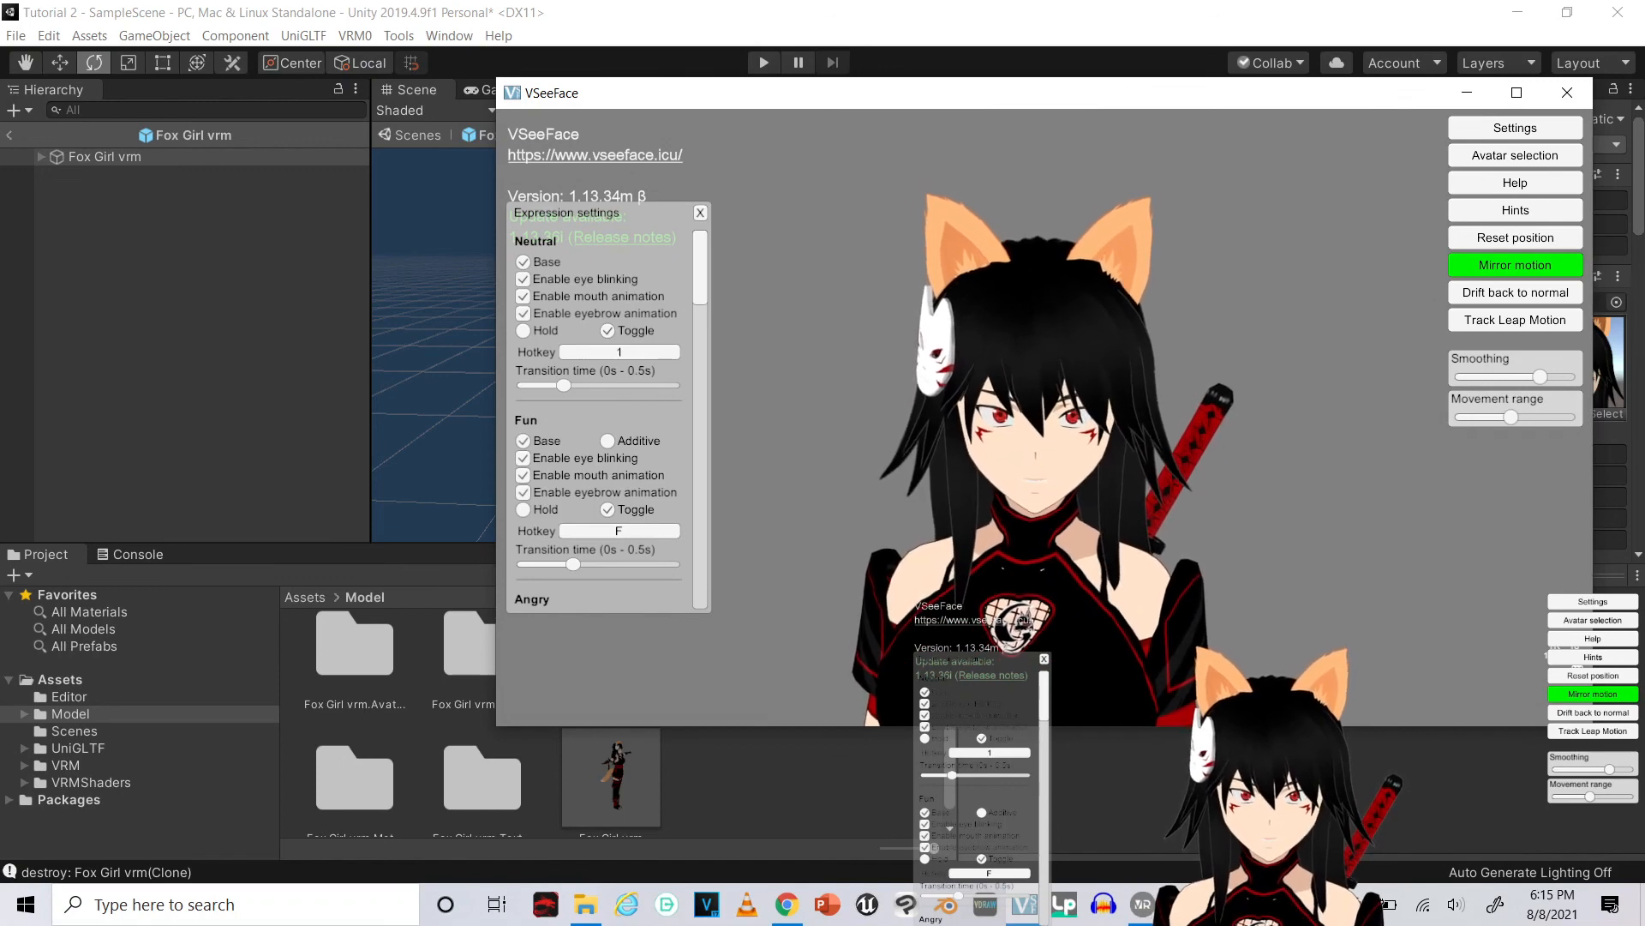
click(1577, 671)
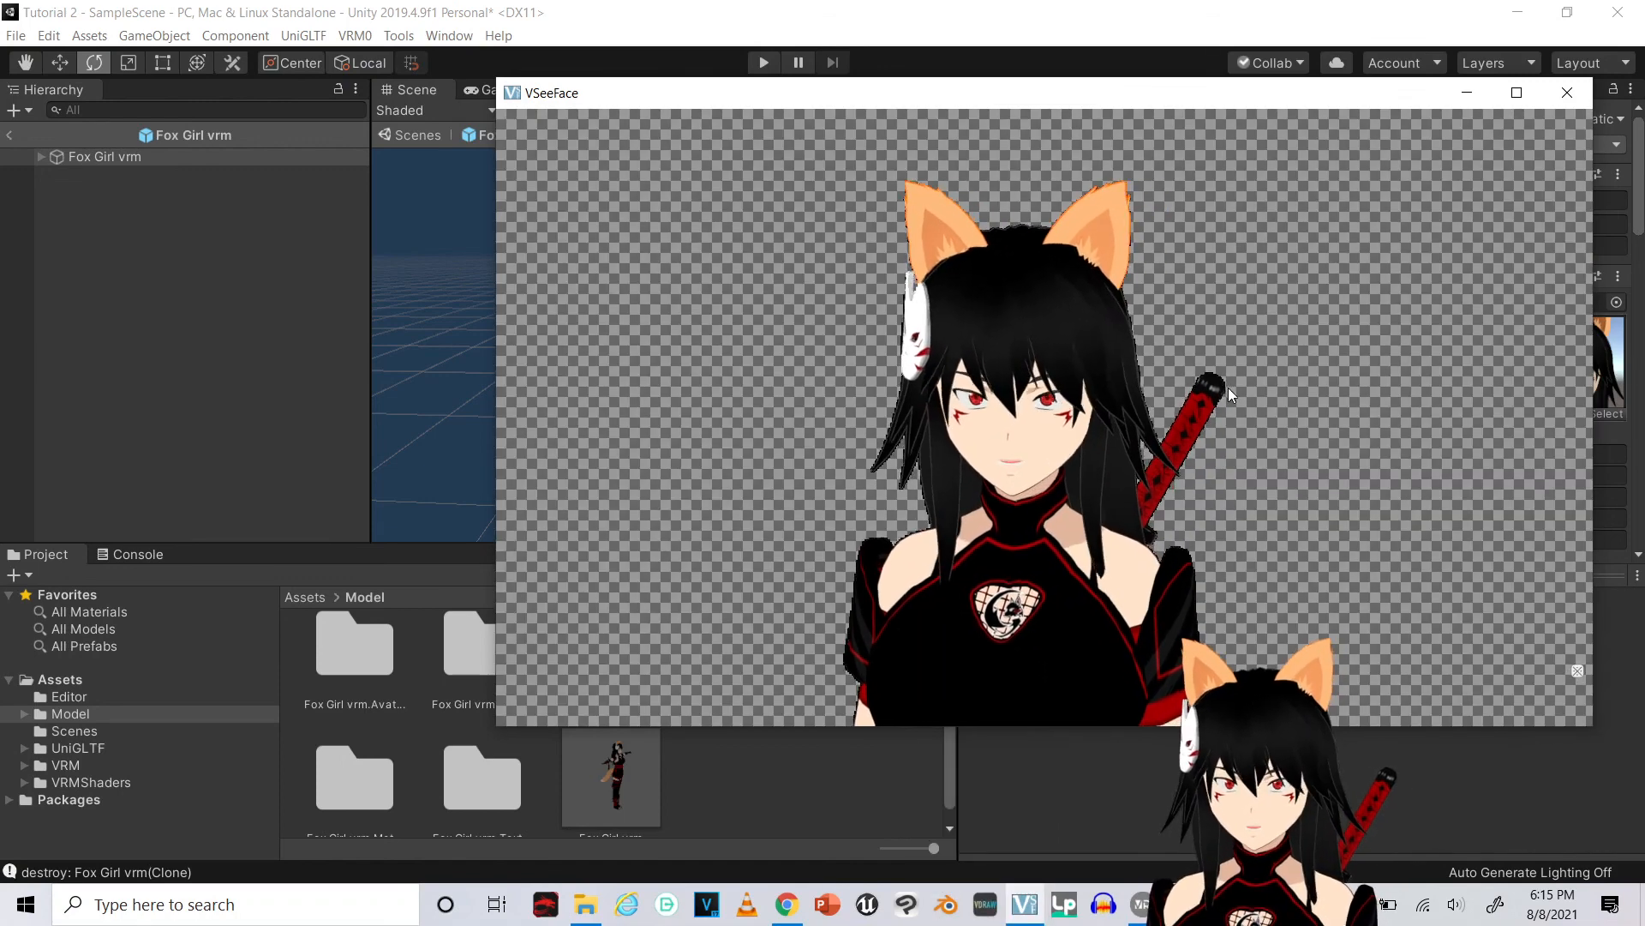